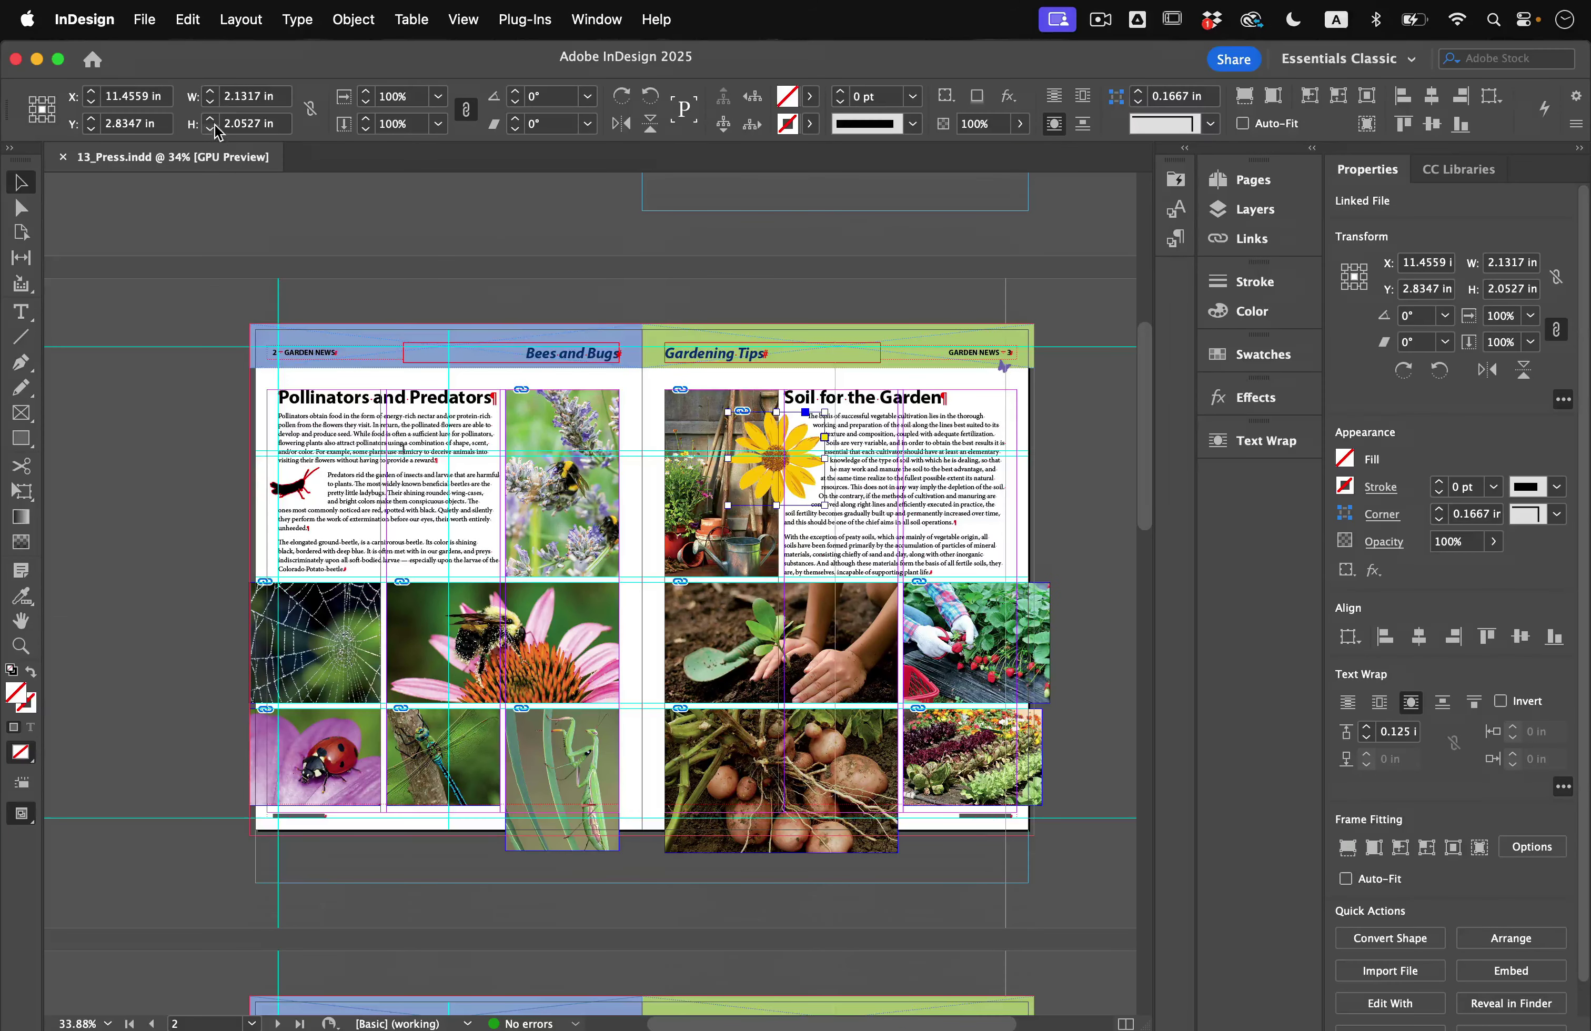
- Start exporting the newsletter in Adobe PDF (Print) format as 13_Press in the Lesson13 folder
click(143, 20)
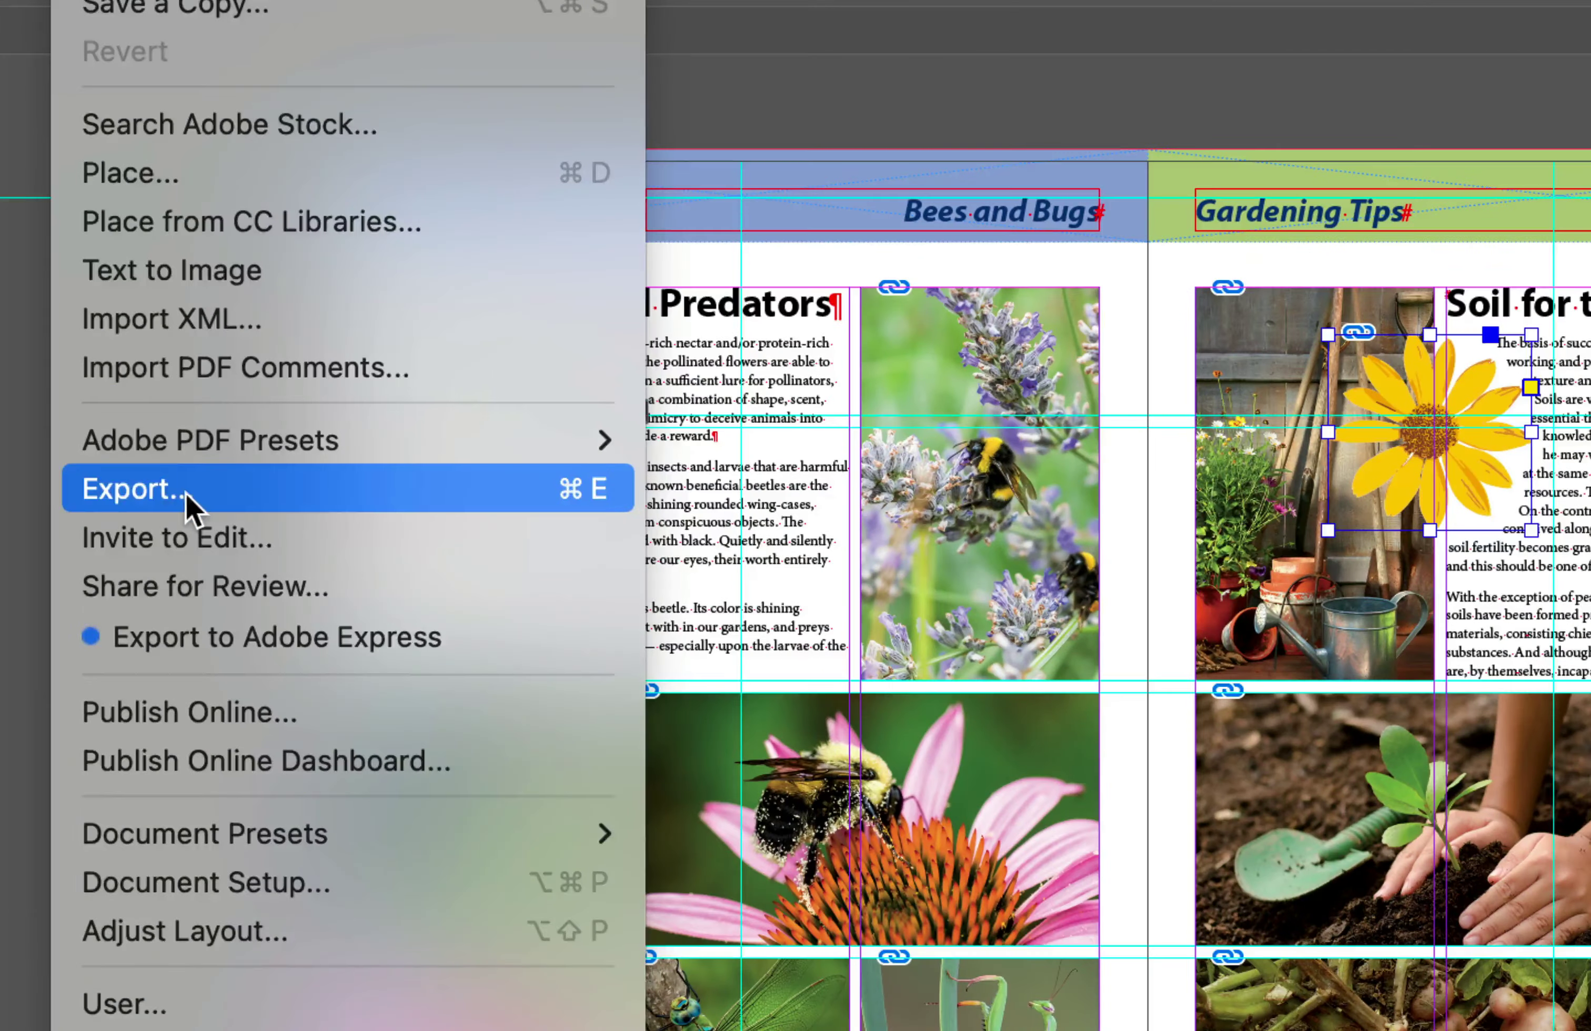
click(182, 480)
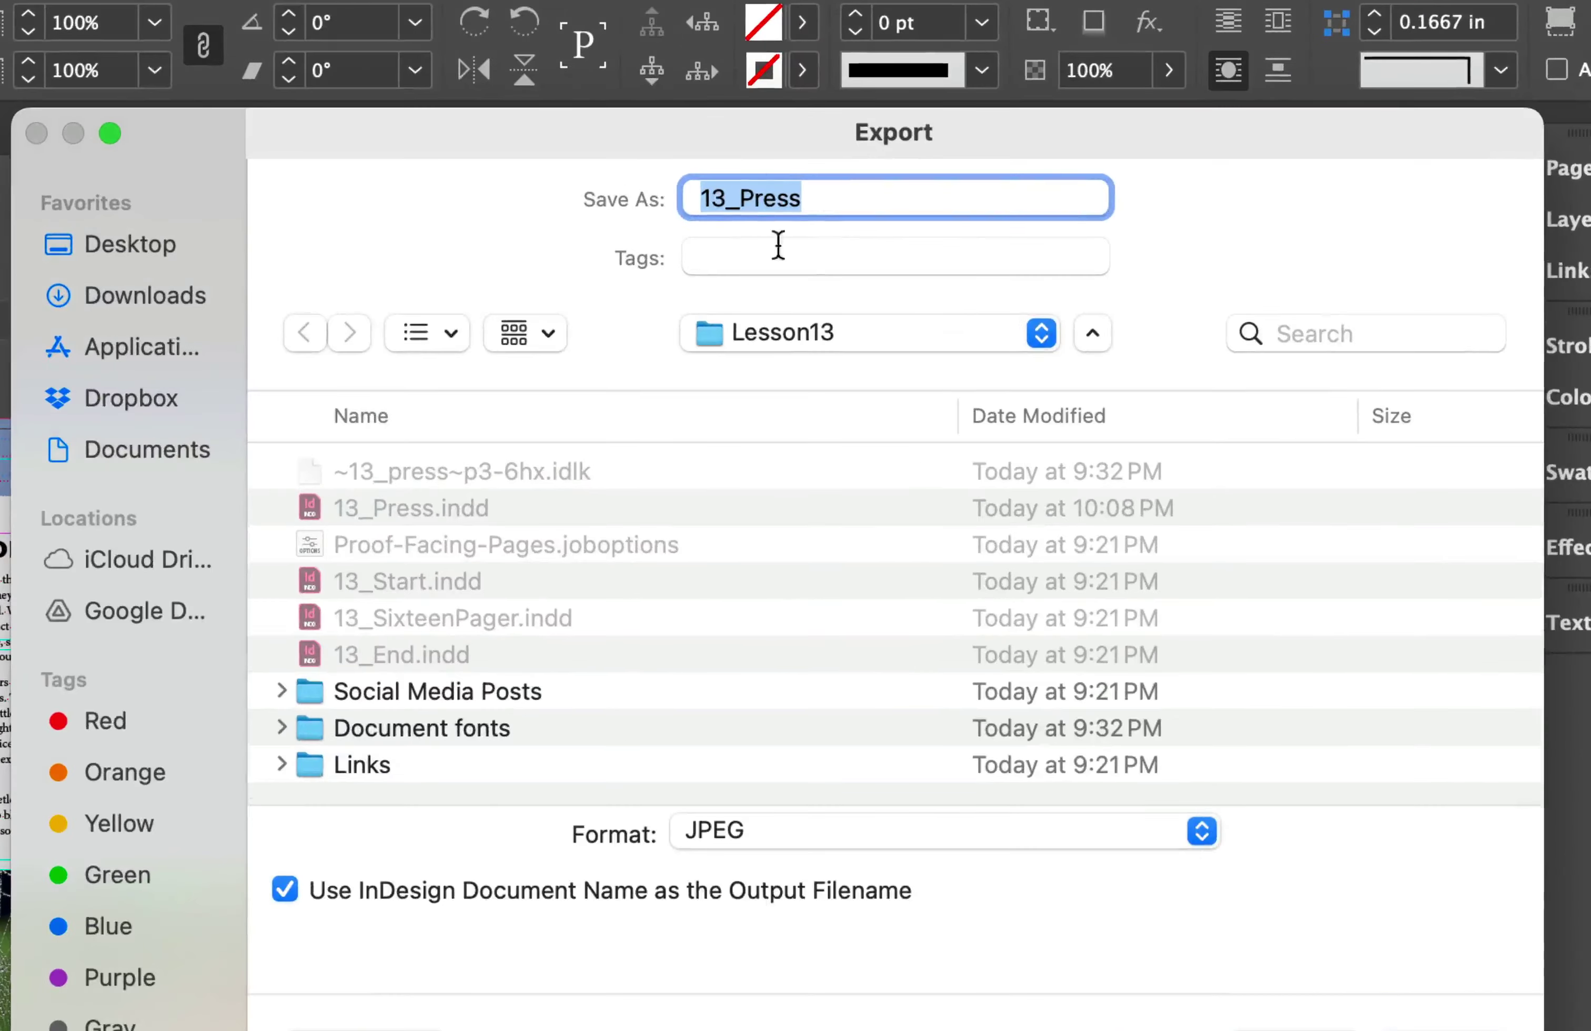
click(712, 842)
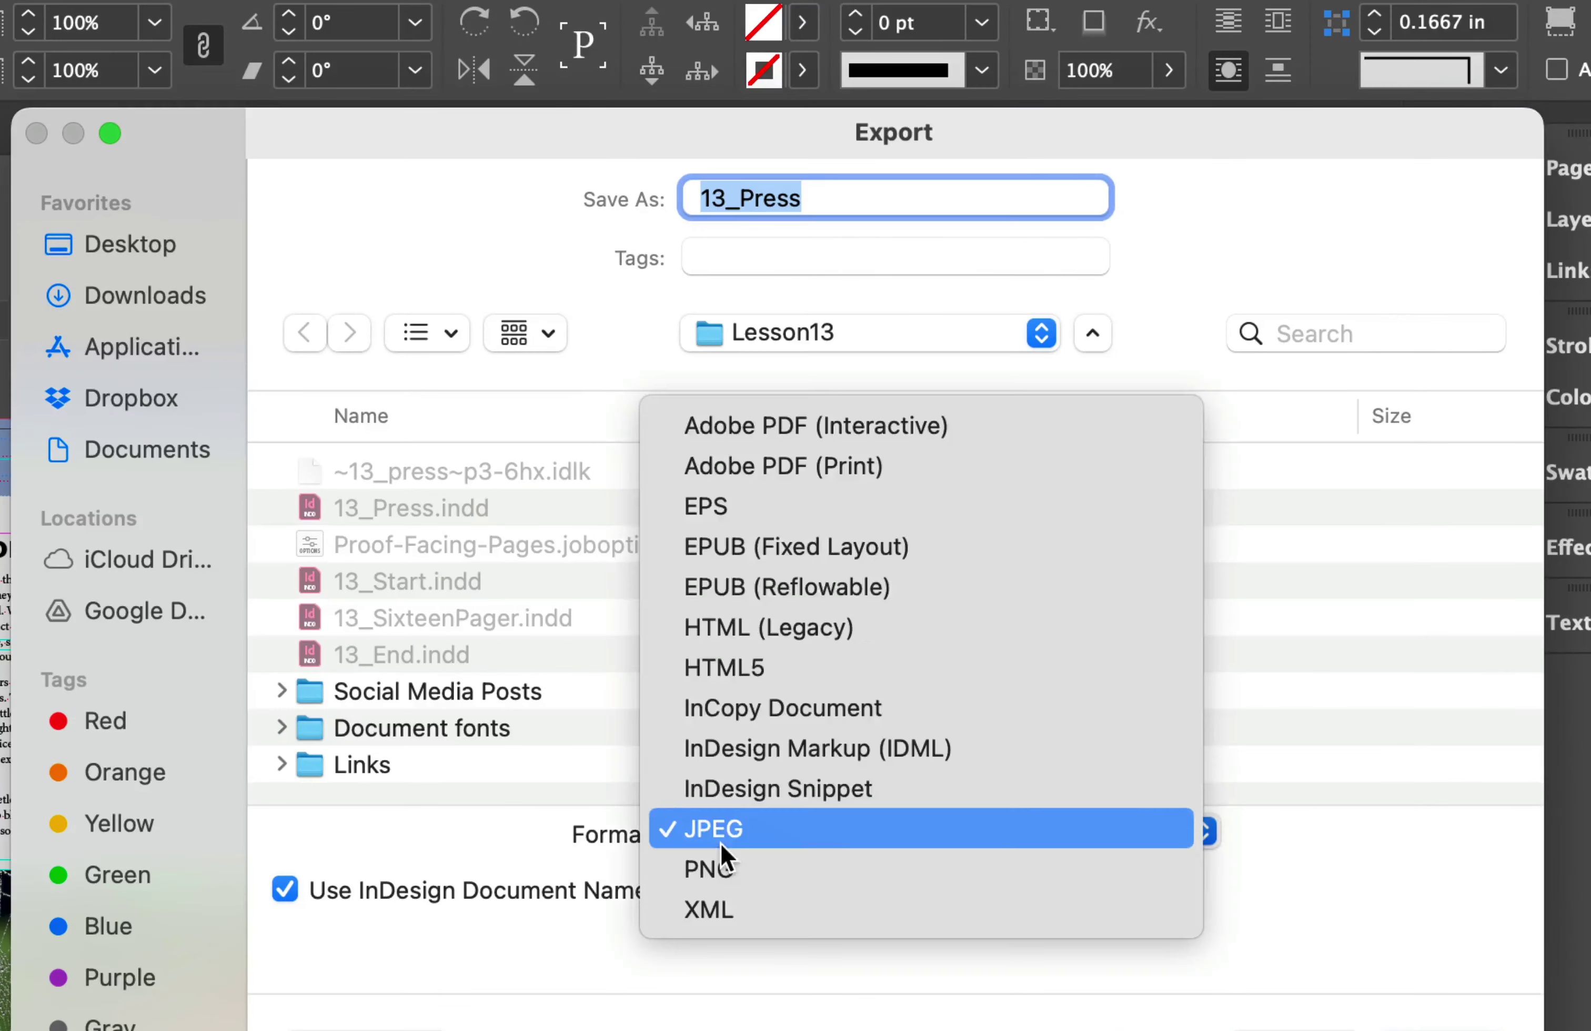
click(877, 469)
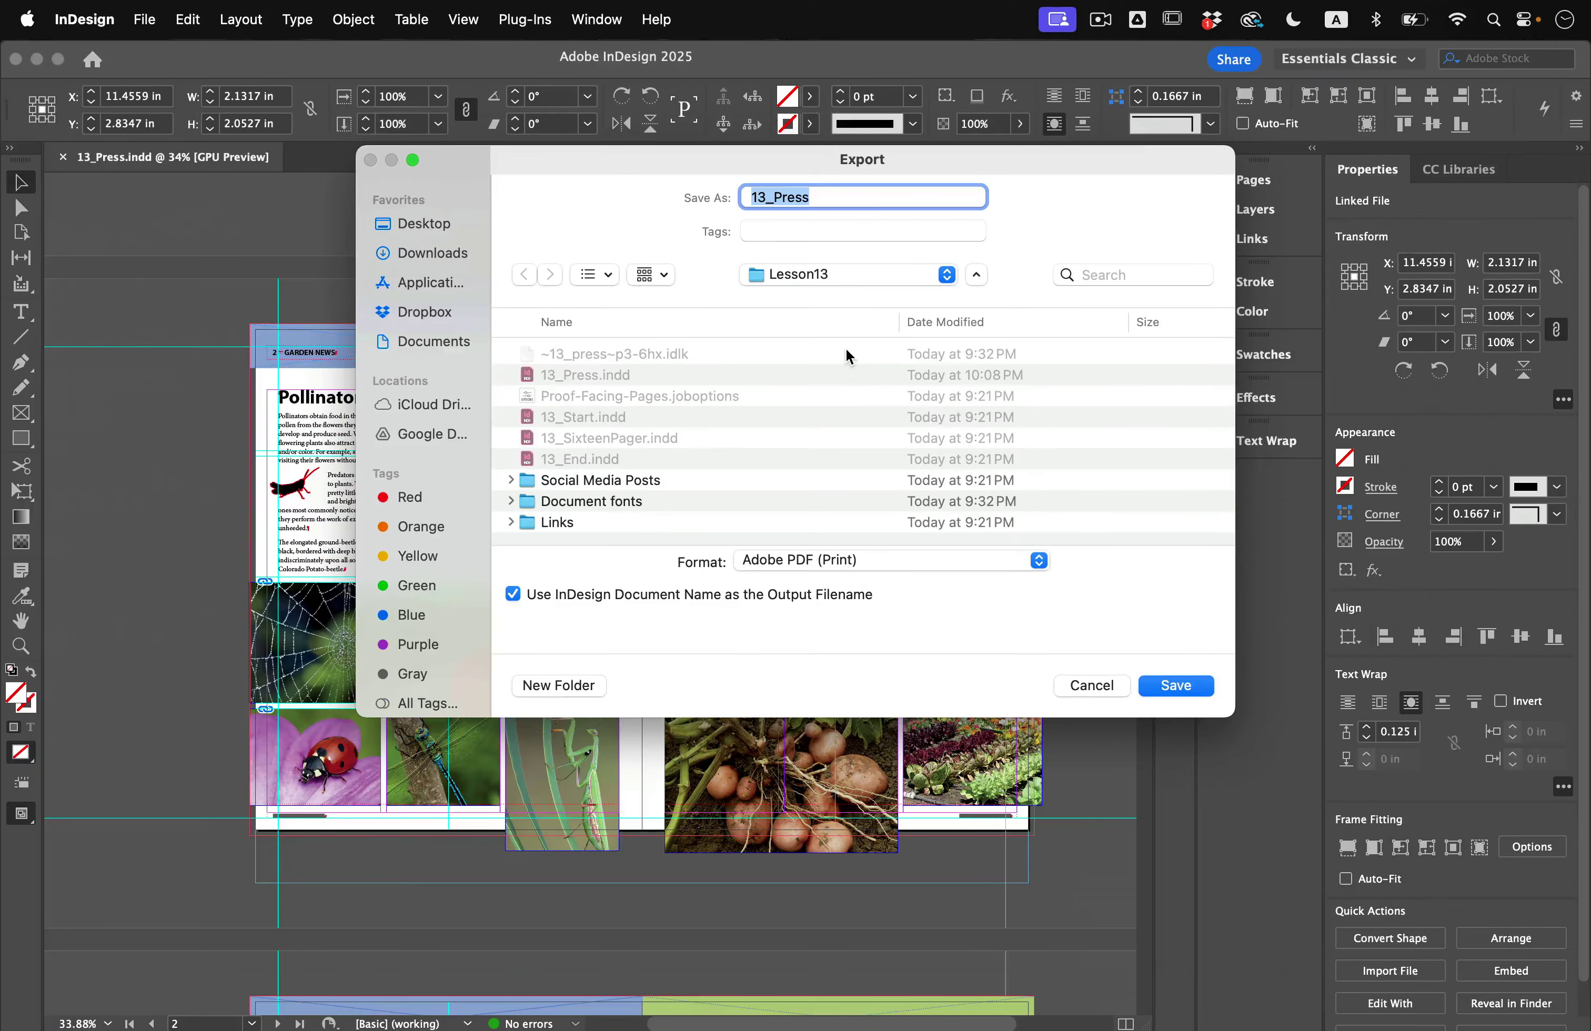
click(1178, 689)
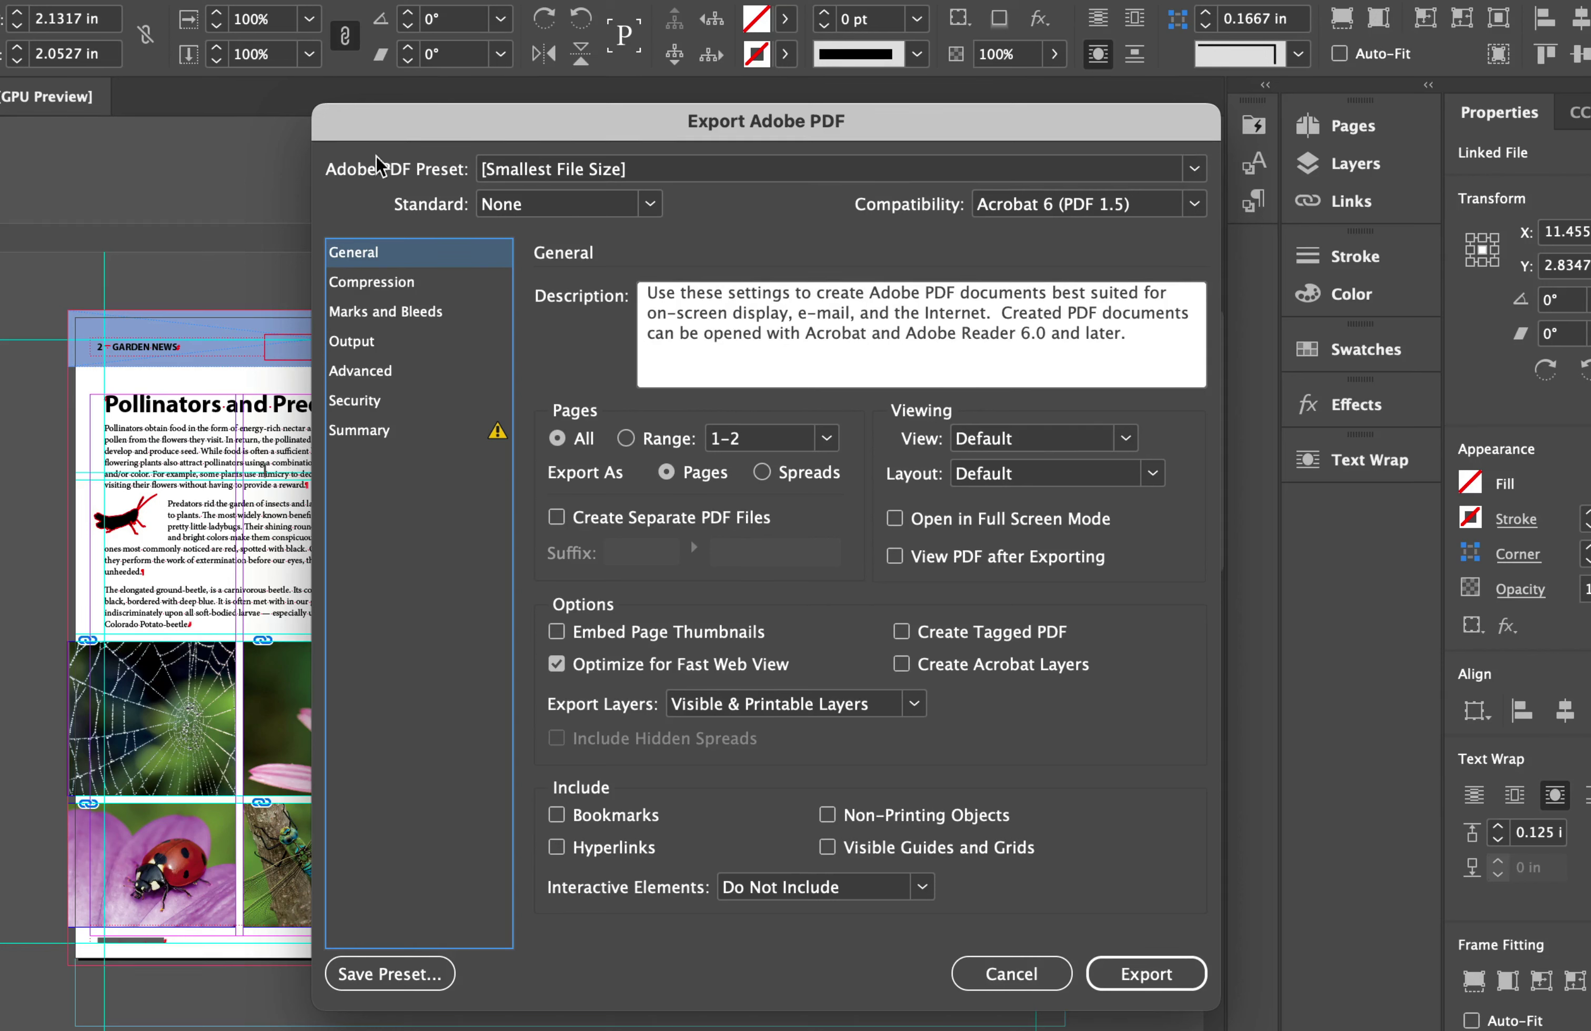
- Apply the [High Quality Print] preset to the PDF export and review its compression, marks and bleeds, output and advanced settings
click(526, 169)
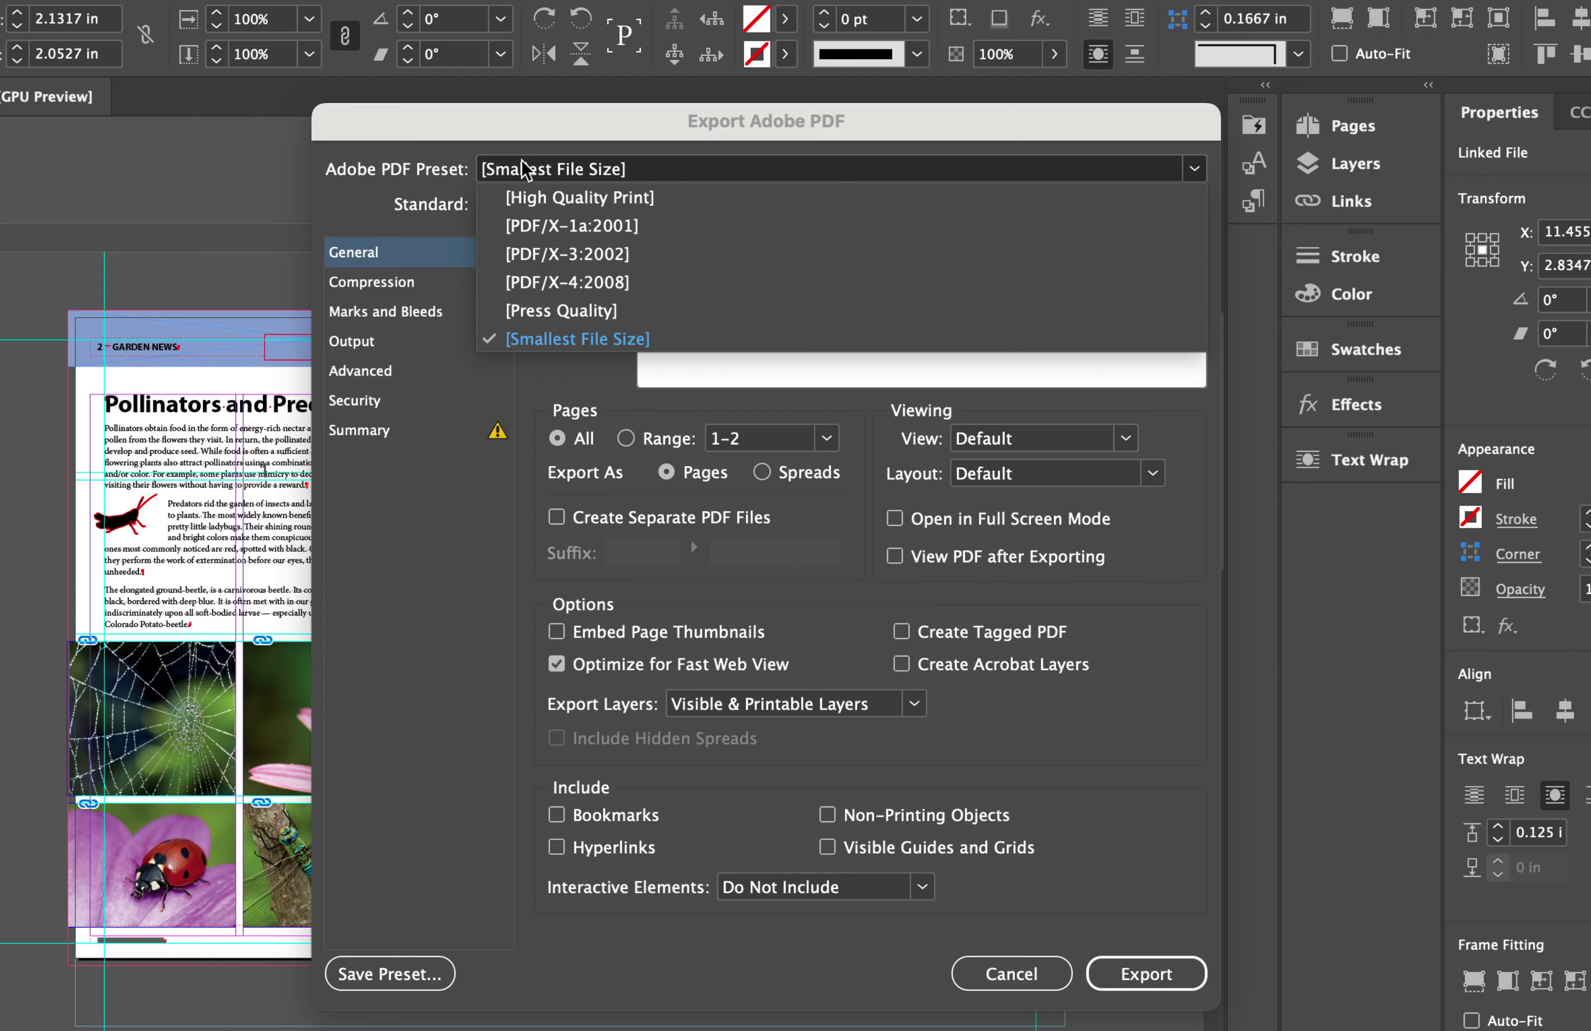
click(623, 199)
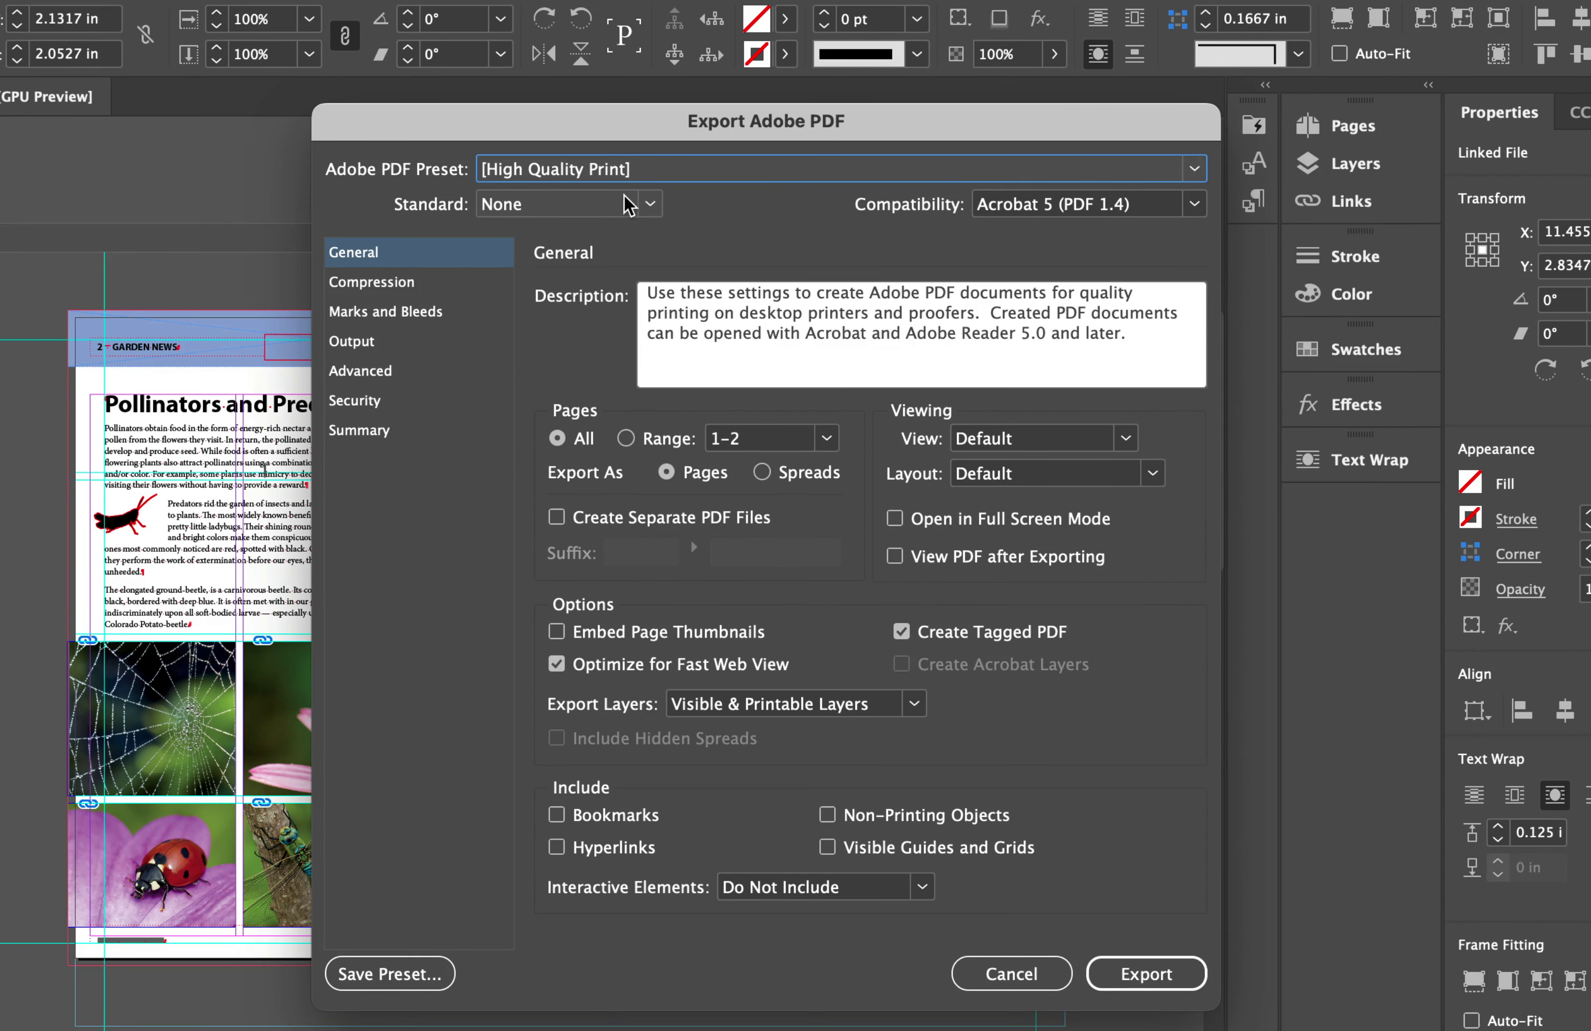
click(373, 283)
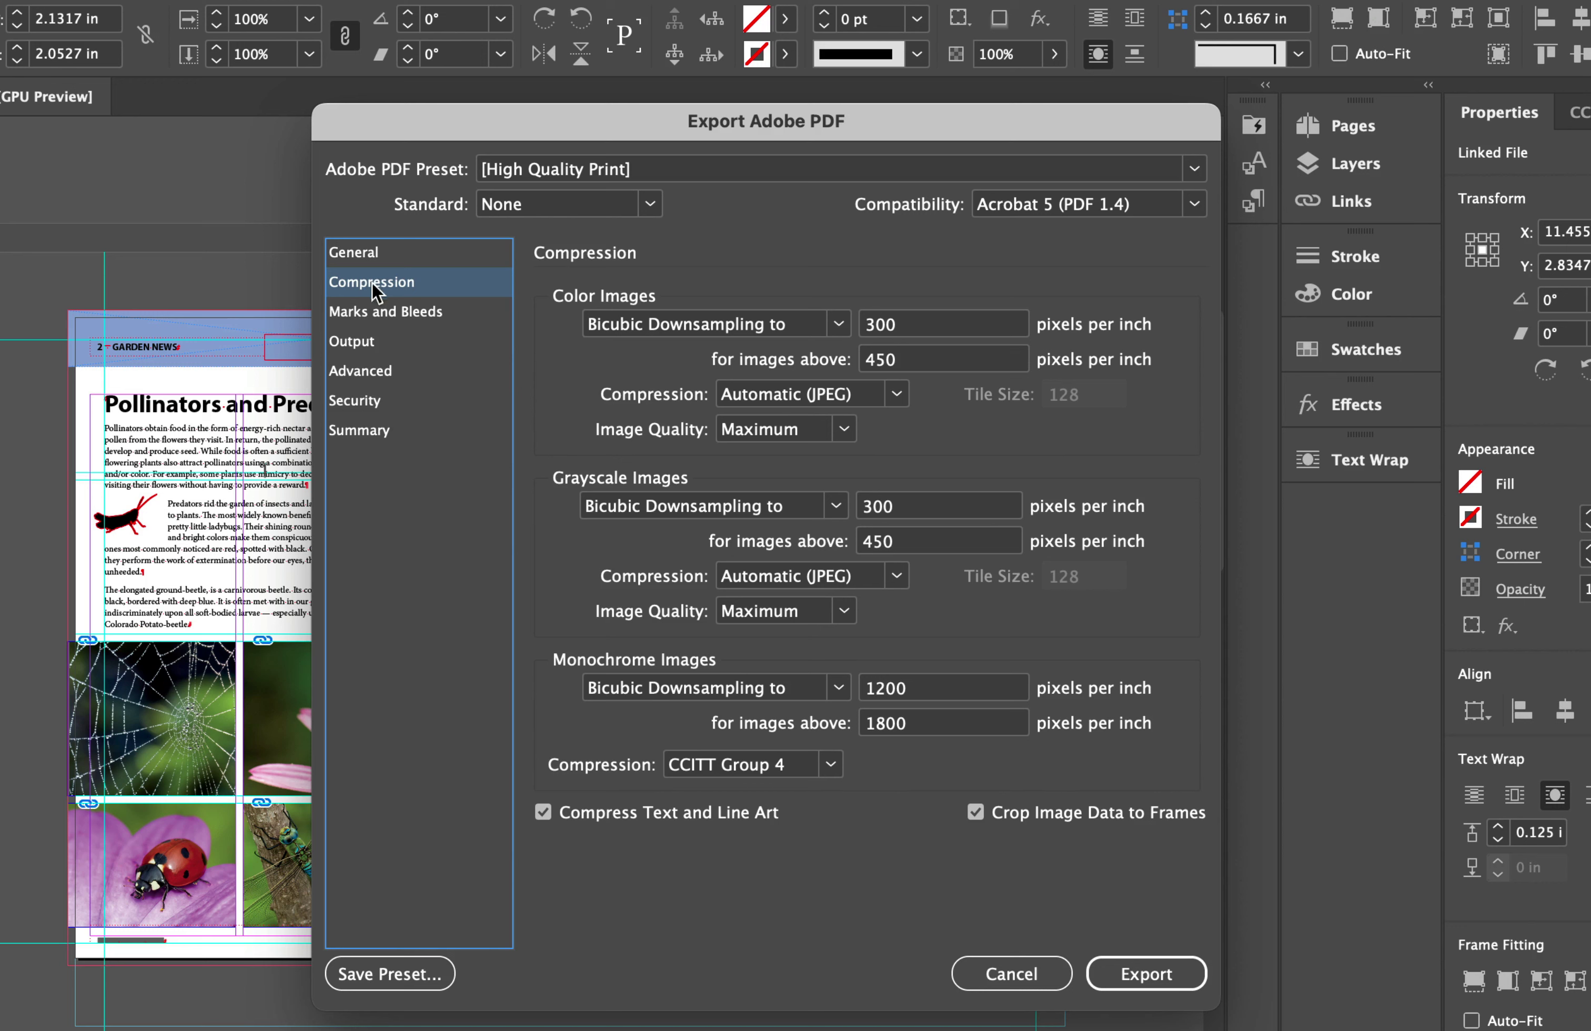
click(438, 312)
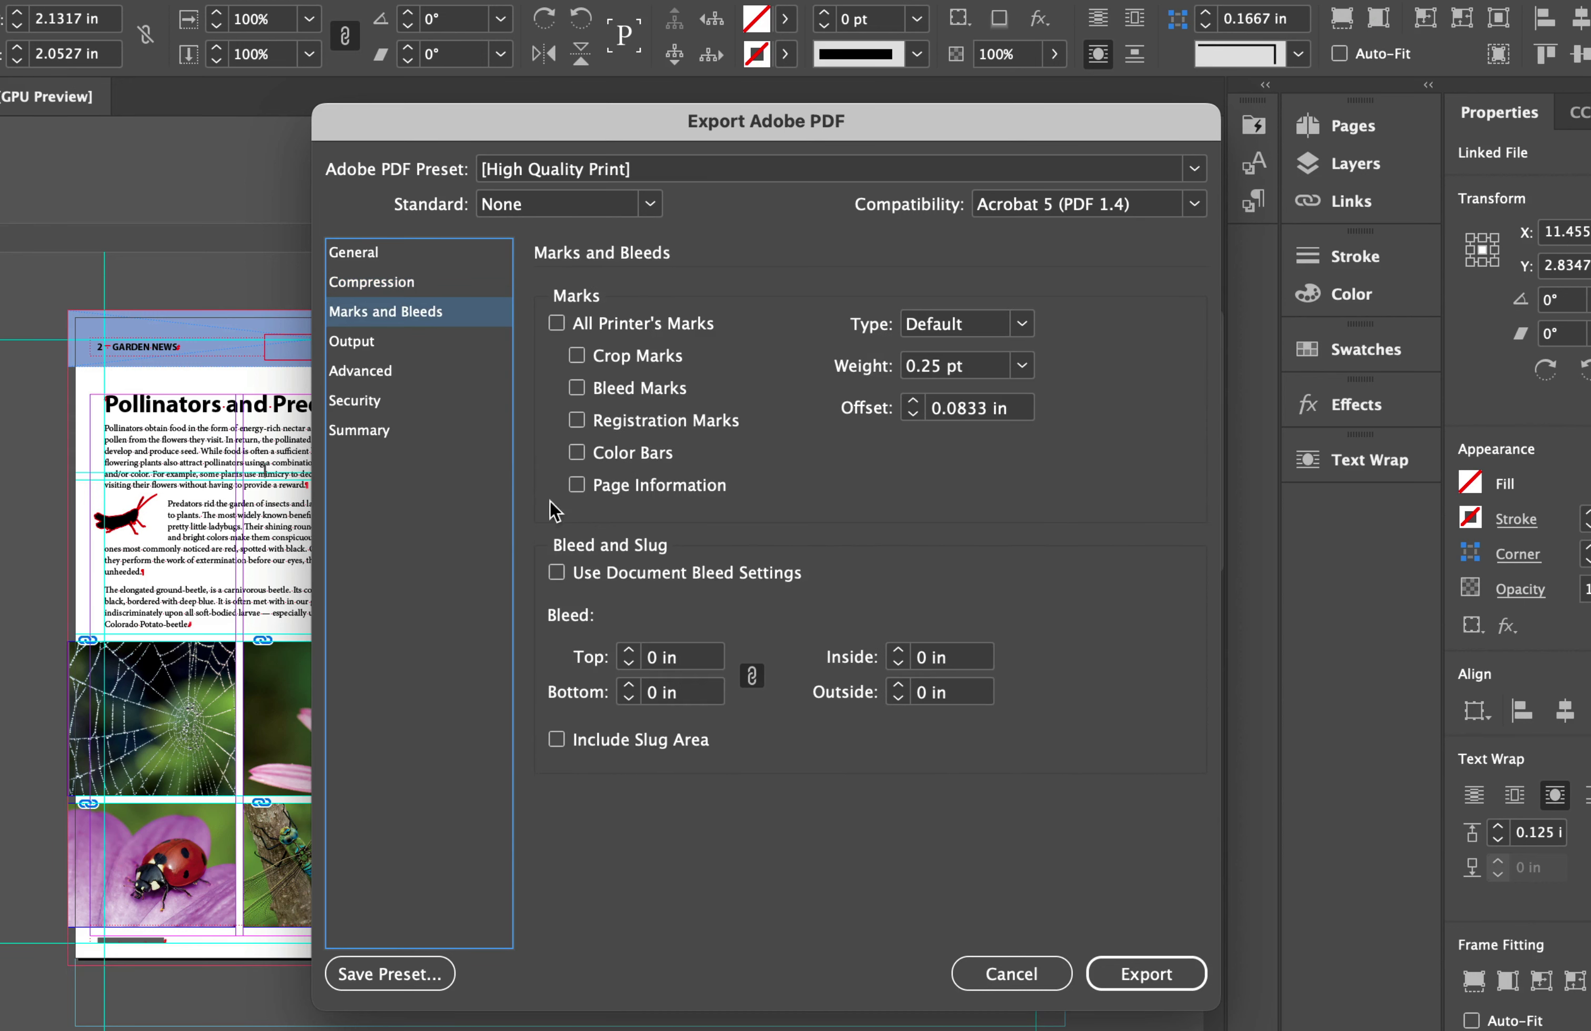
click(353, 343)
click(362, 370)
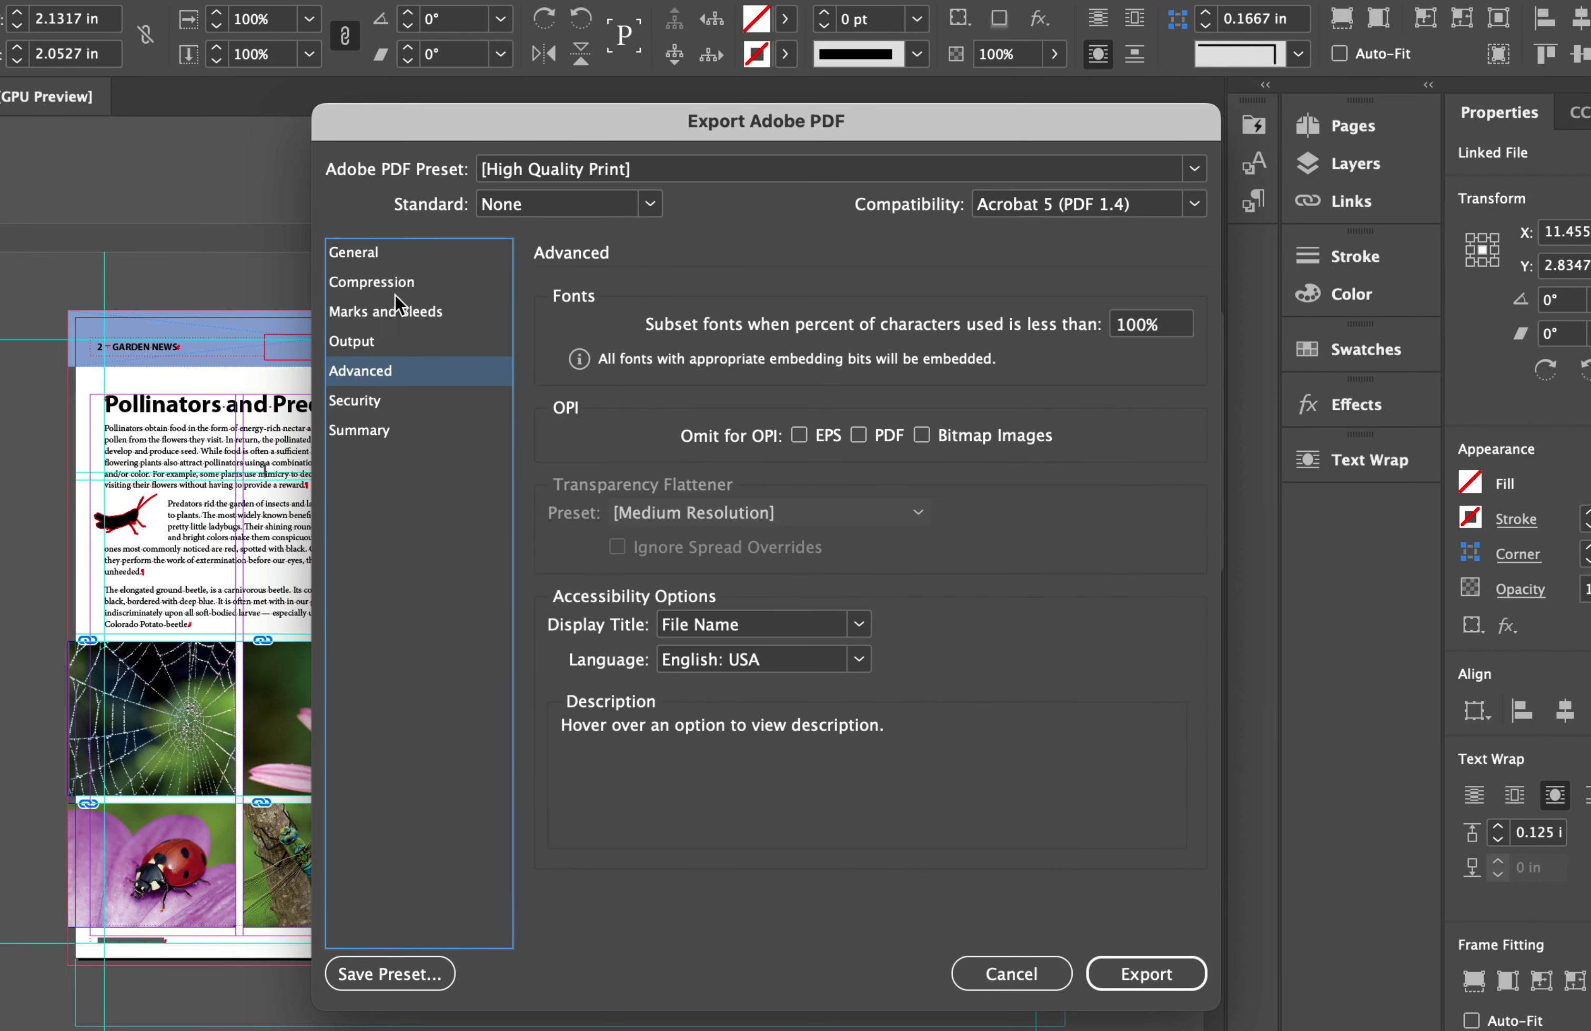
- Set the PDF to open for viewing after exporting and export it
click(389, 257)
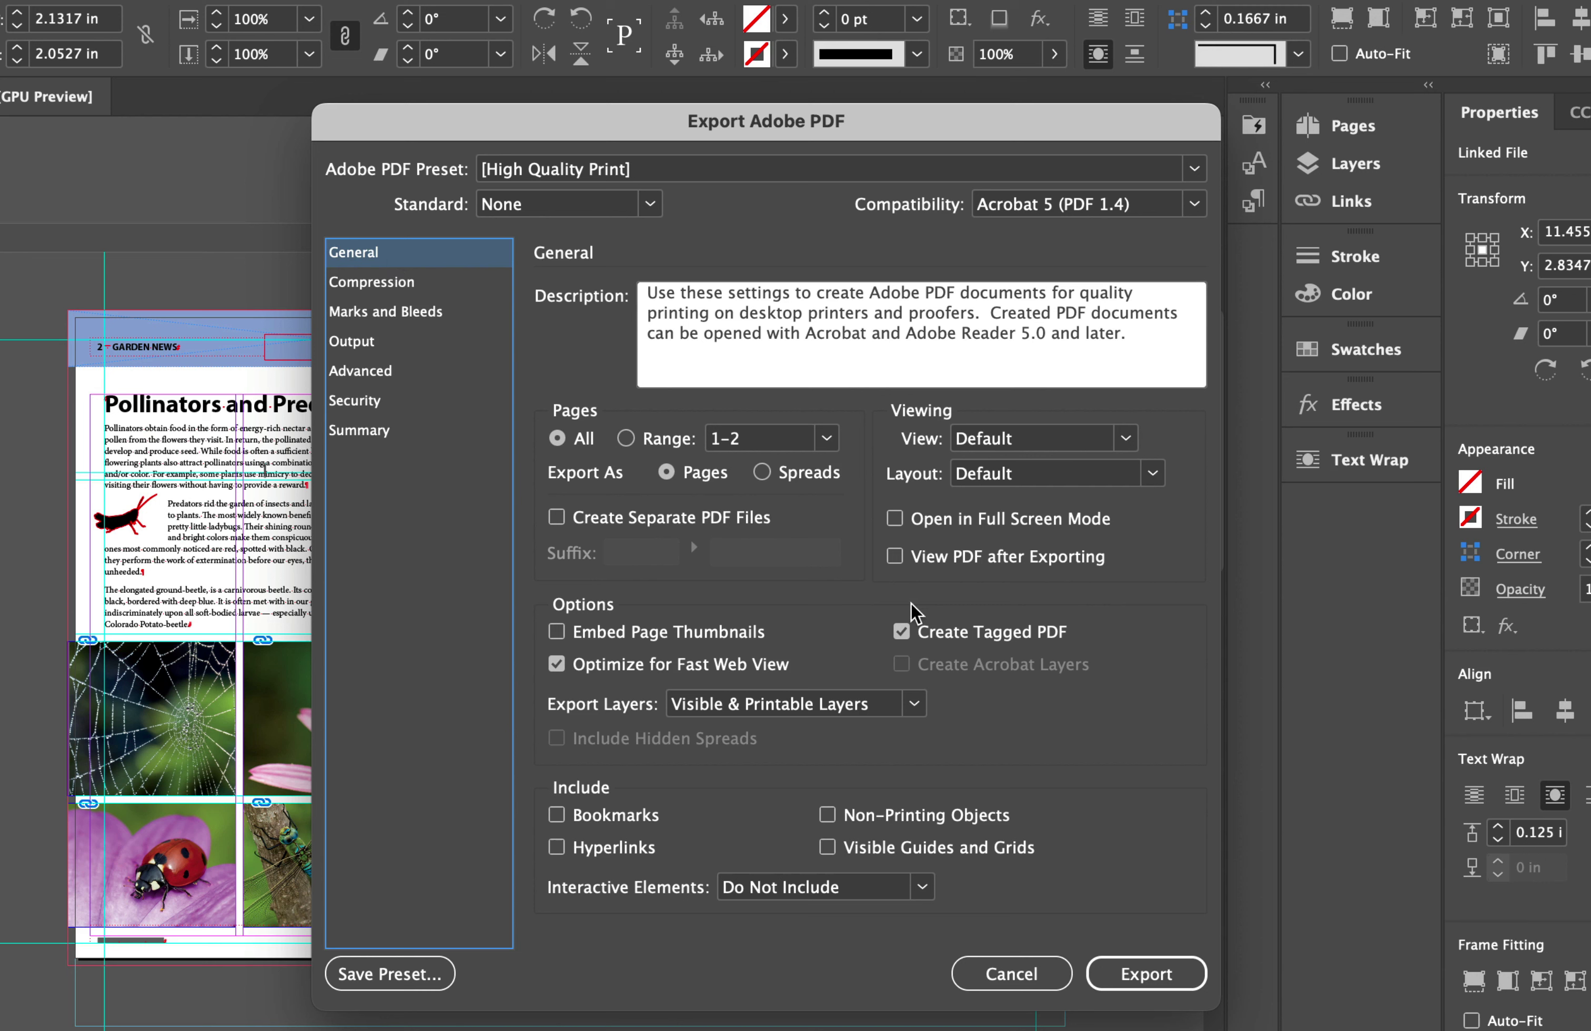
click(1031, 558)
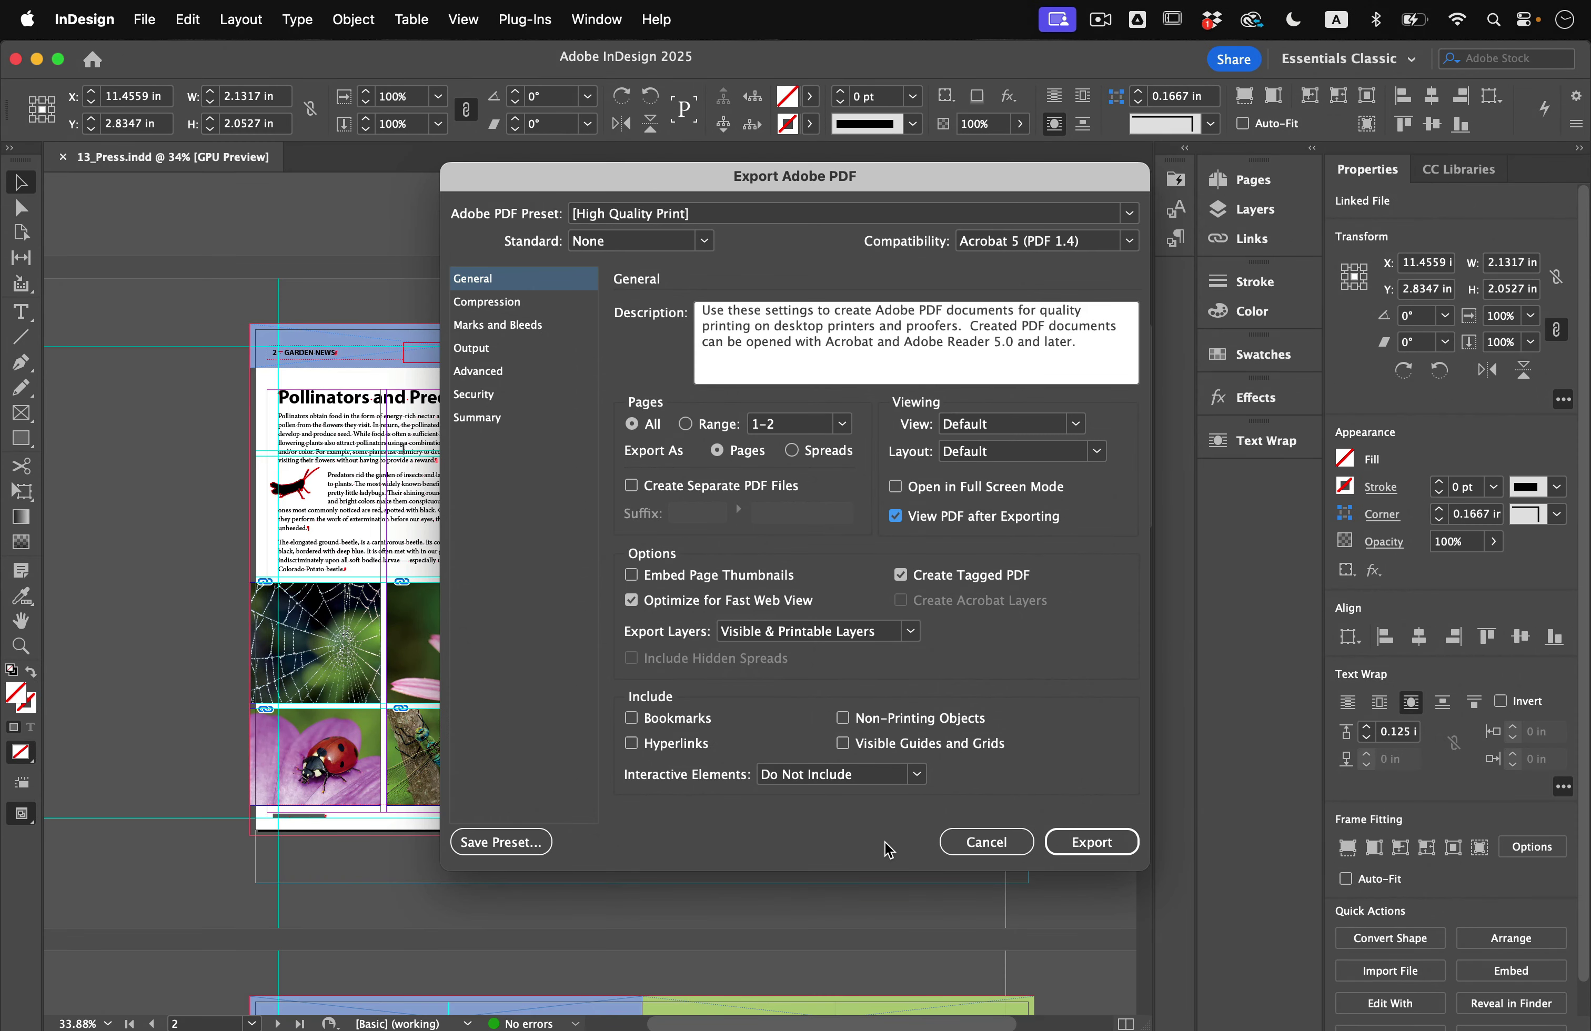
click(1089, 843)
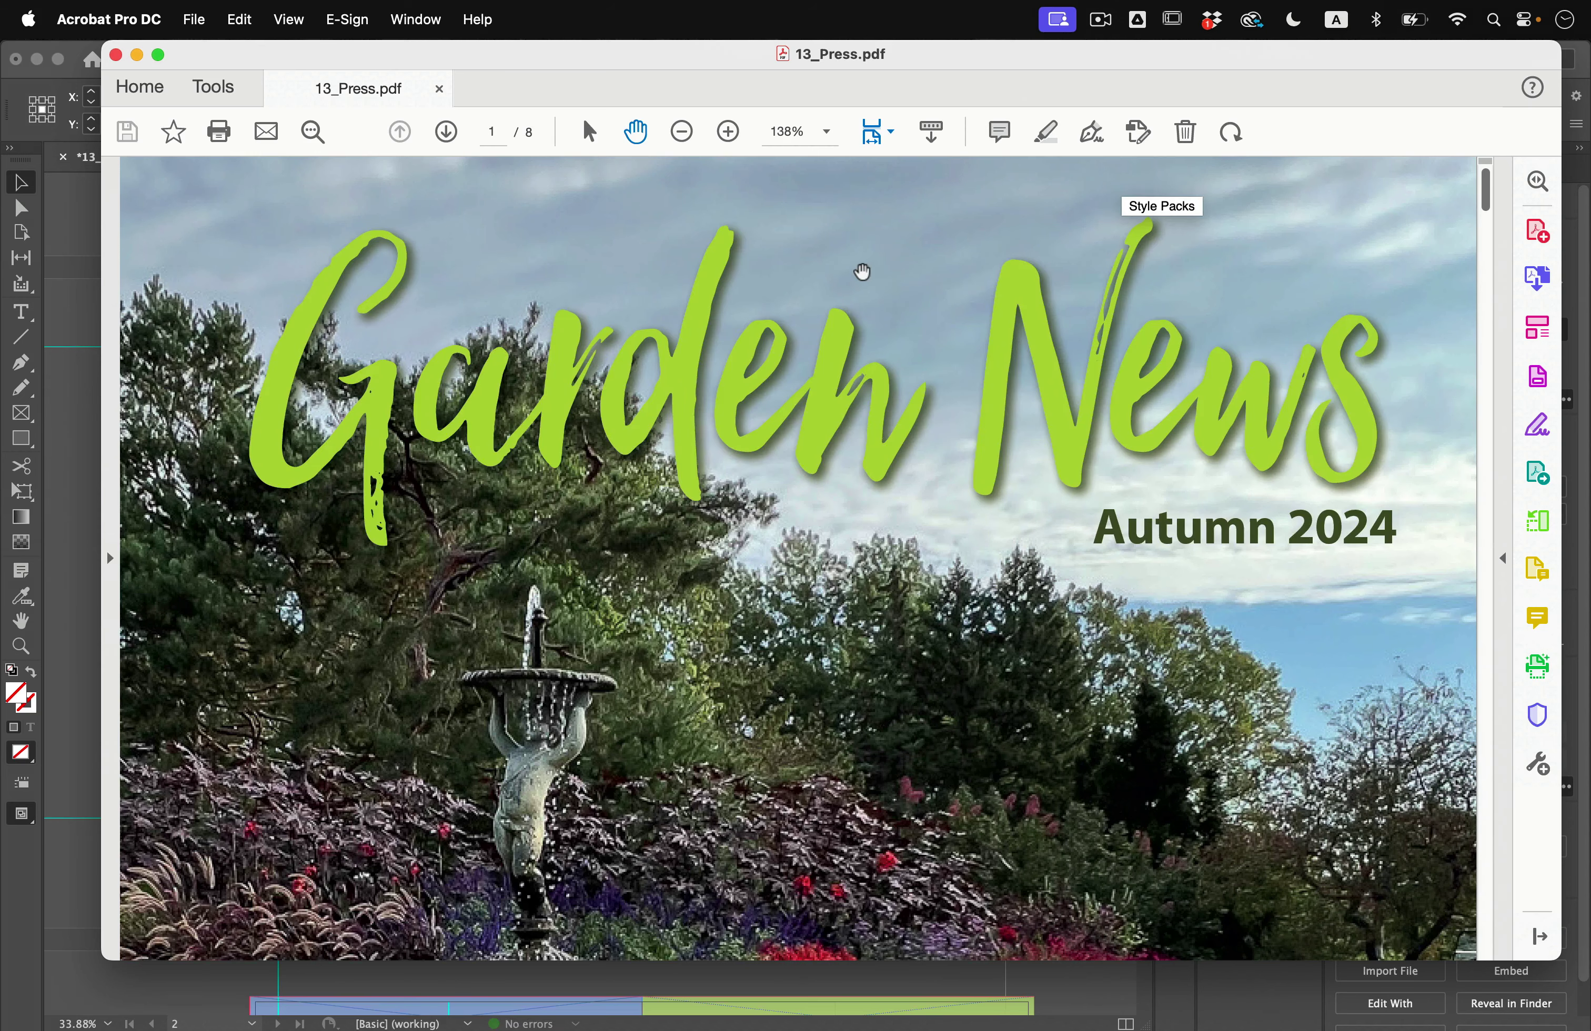
- Look through the exported PDF's pages at full-page size, close it, and return to the InDesign newsletter with nothing selected
key(super+0)
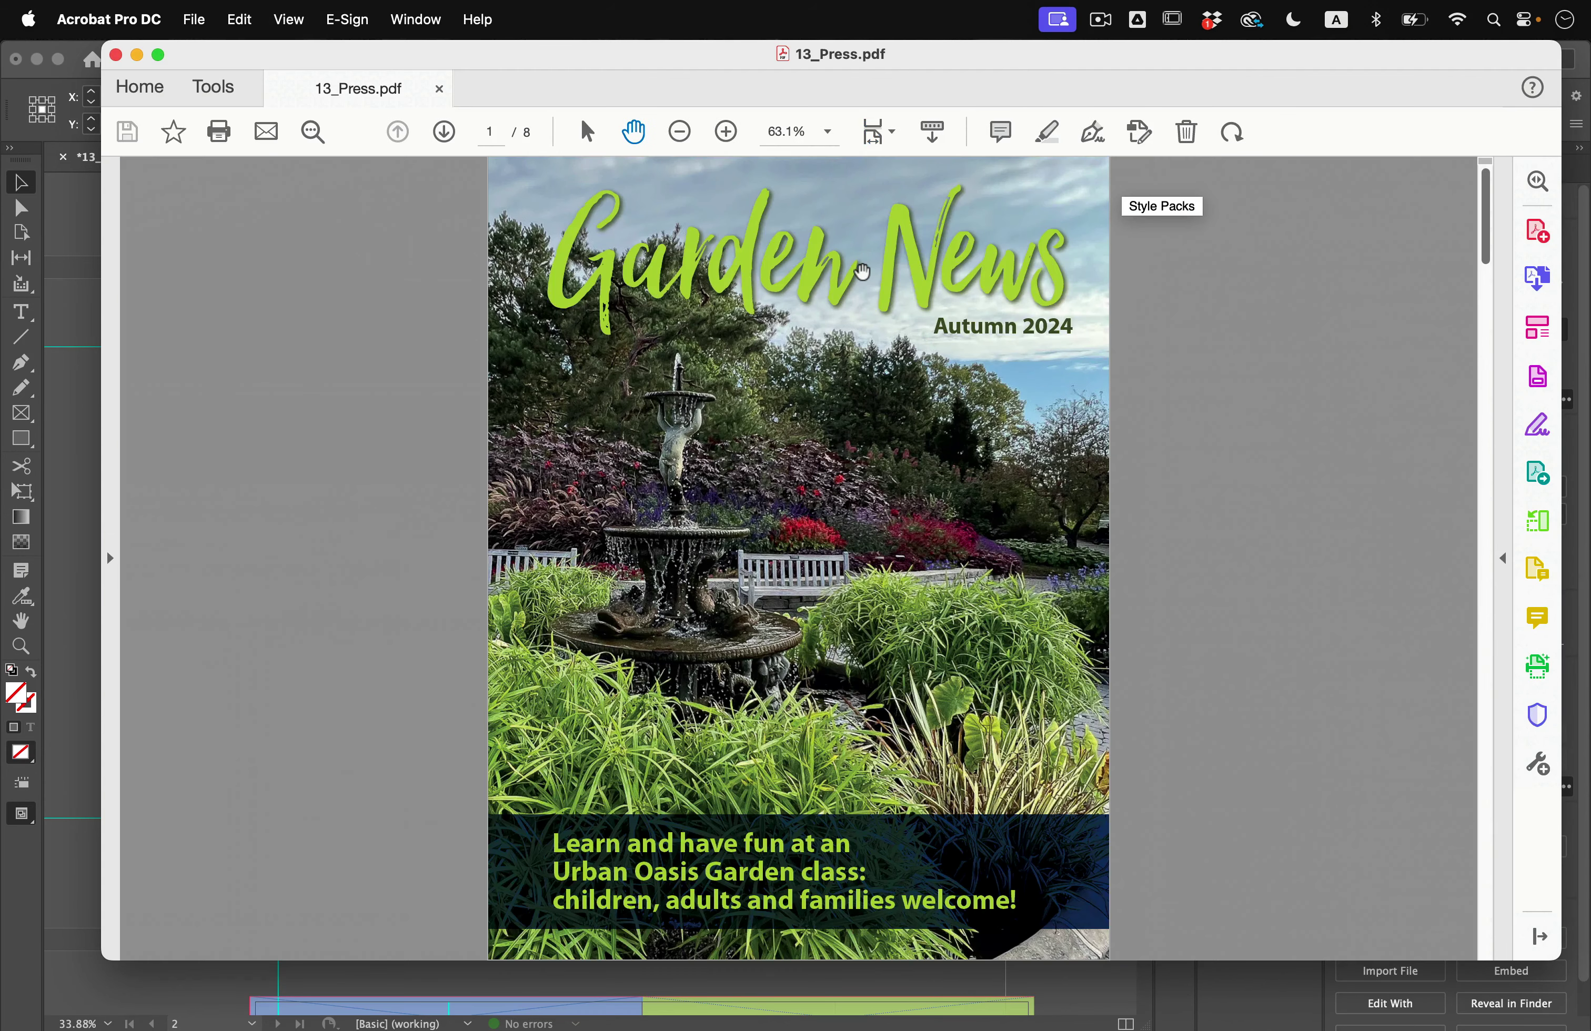
scroll(862, 271, down, 20)
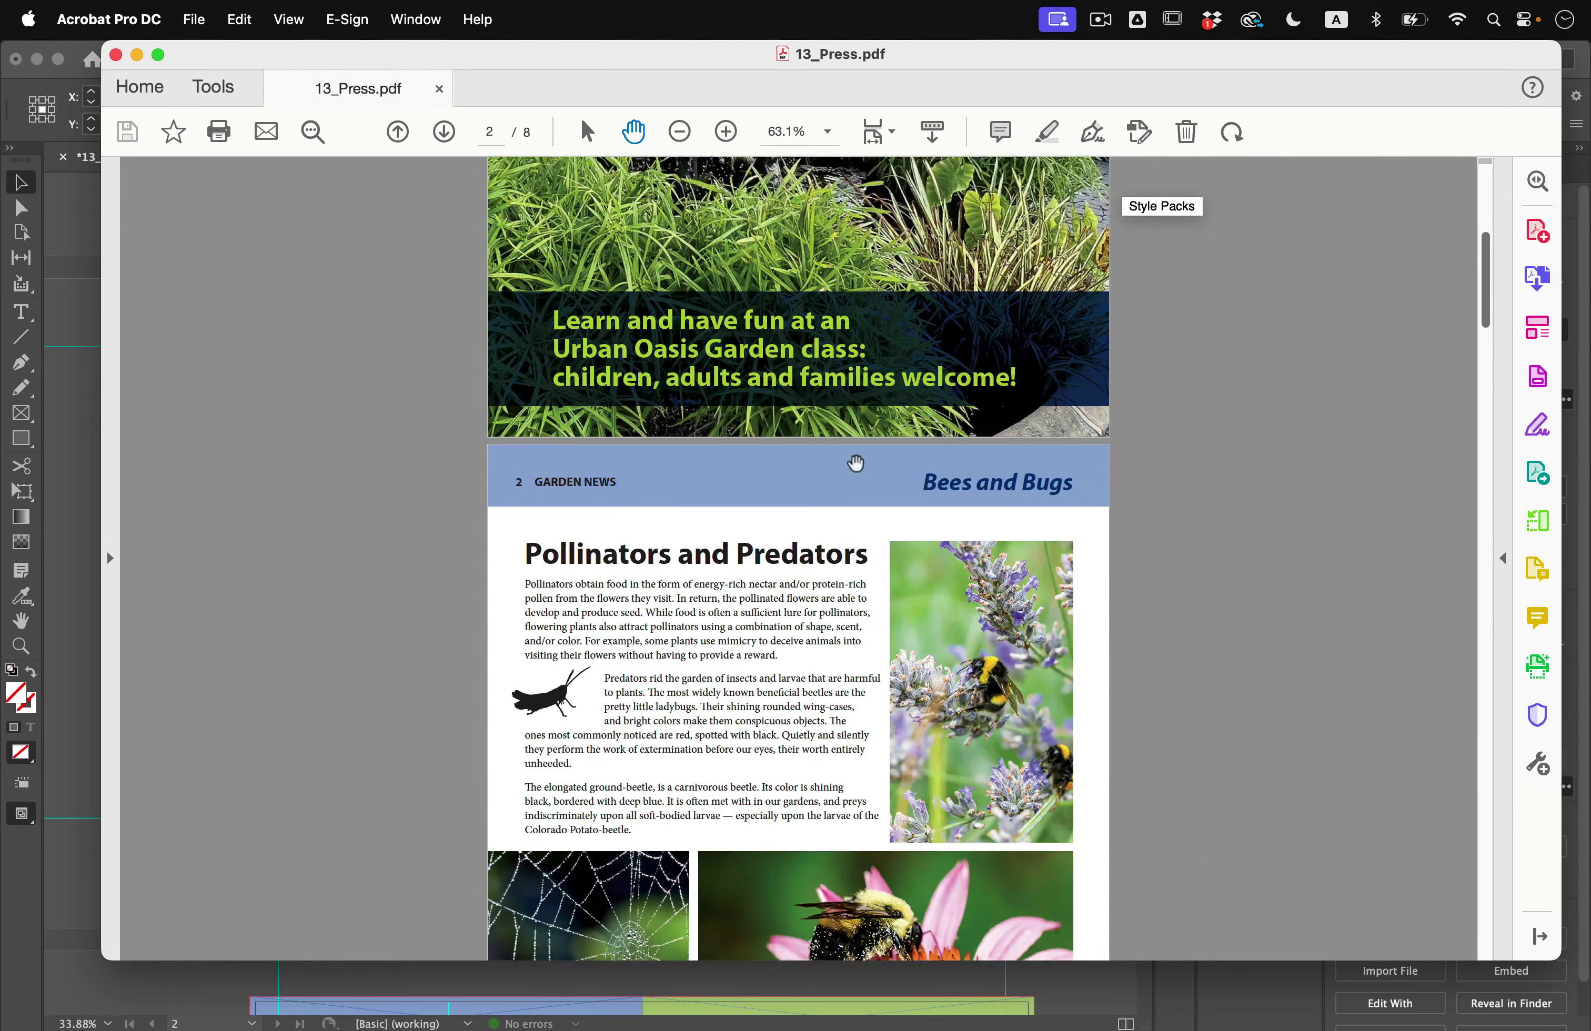
scroll(856, 462, down, 15)
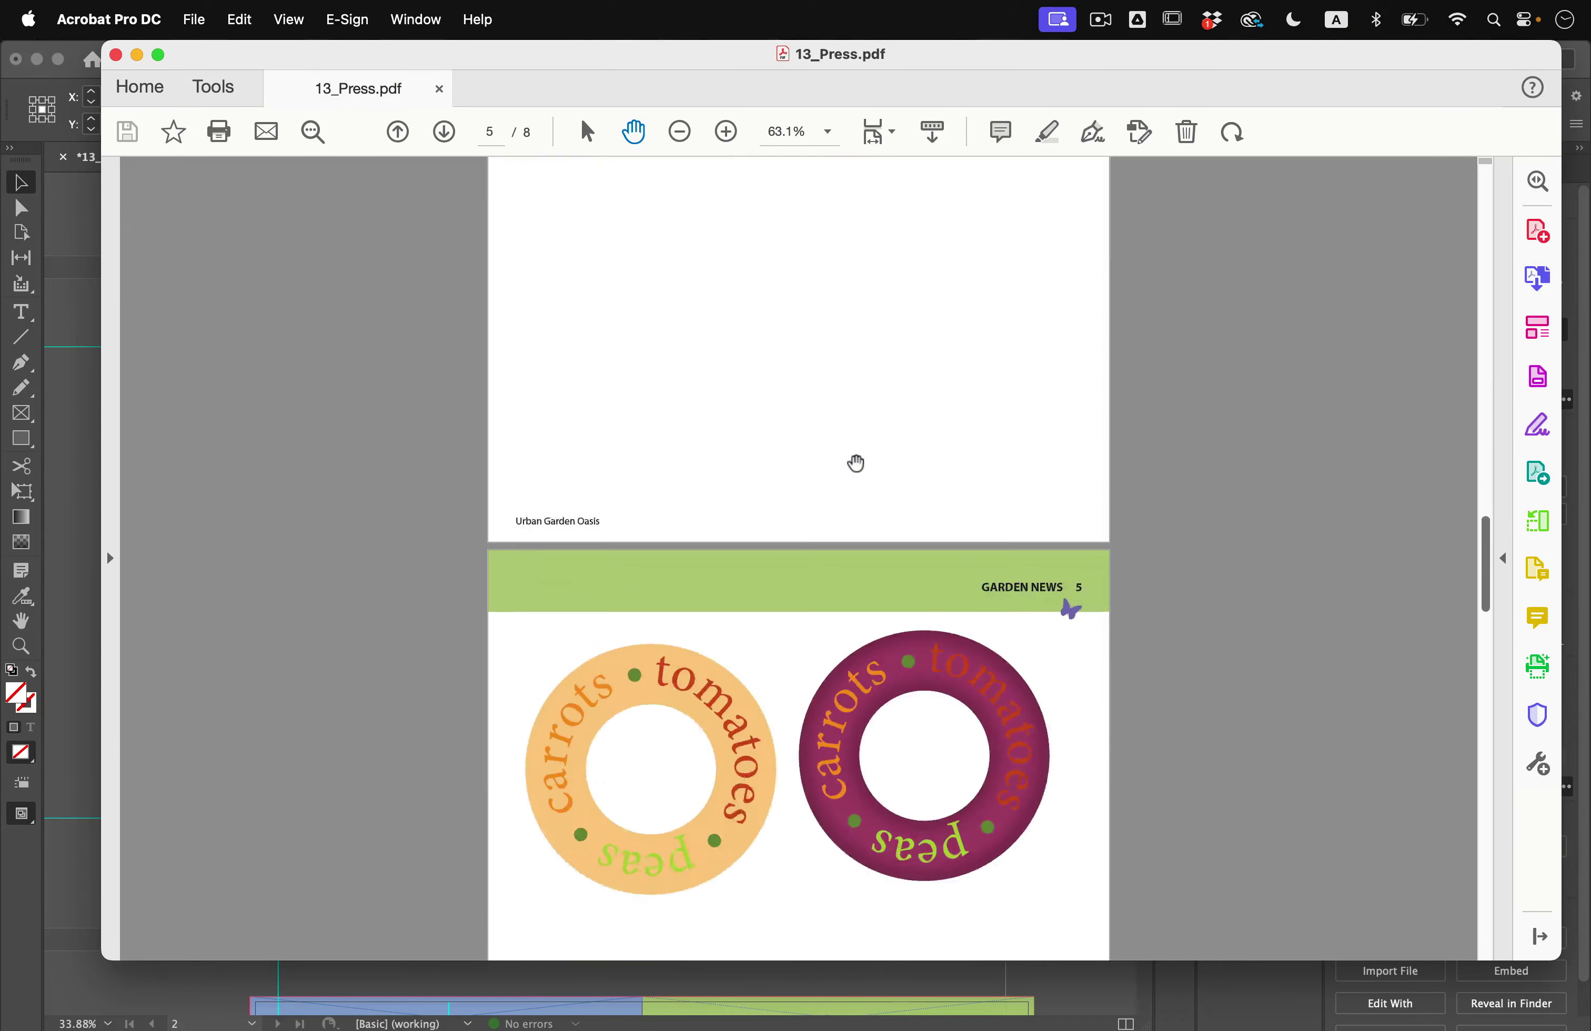
scroll(850, 455, up, 20)
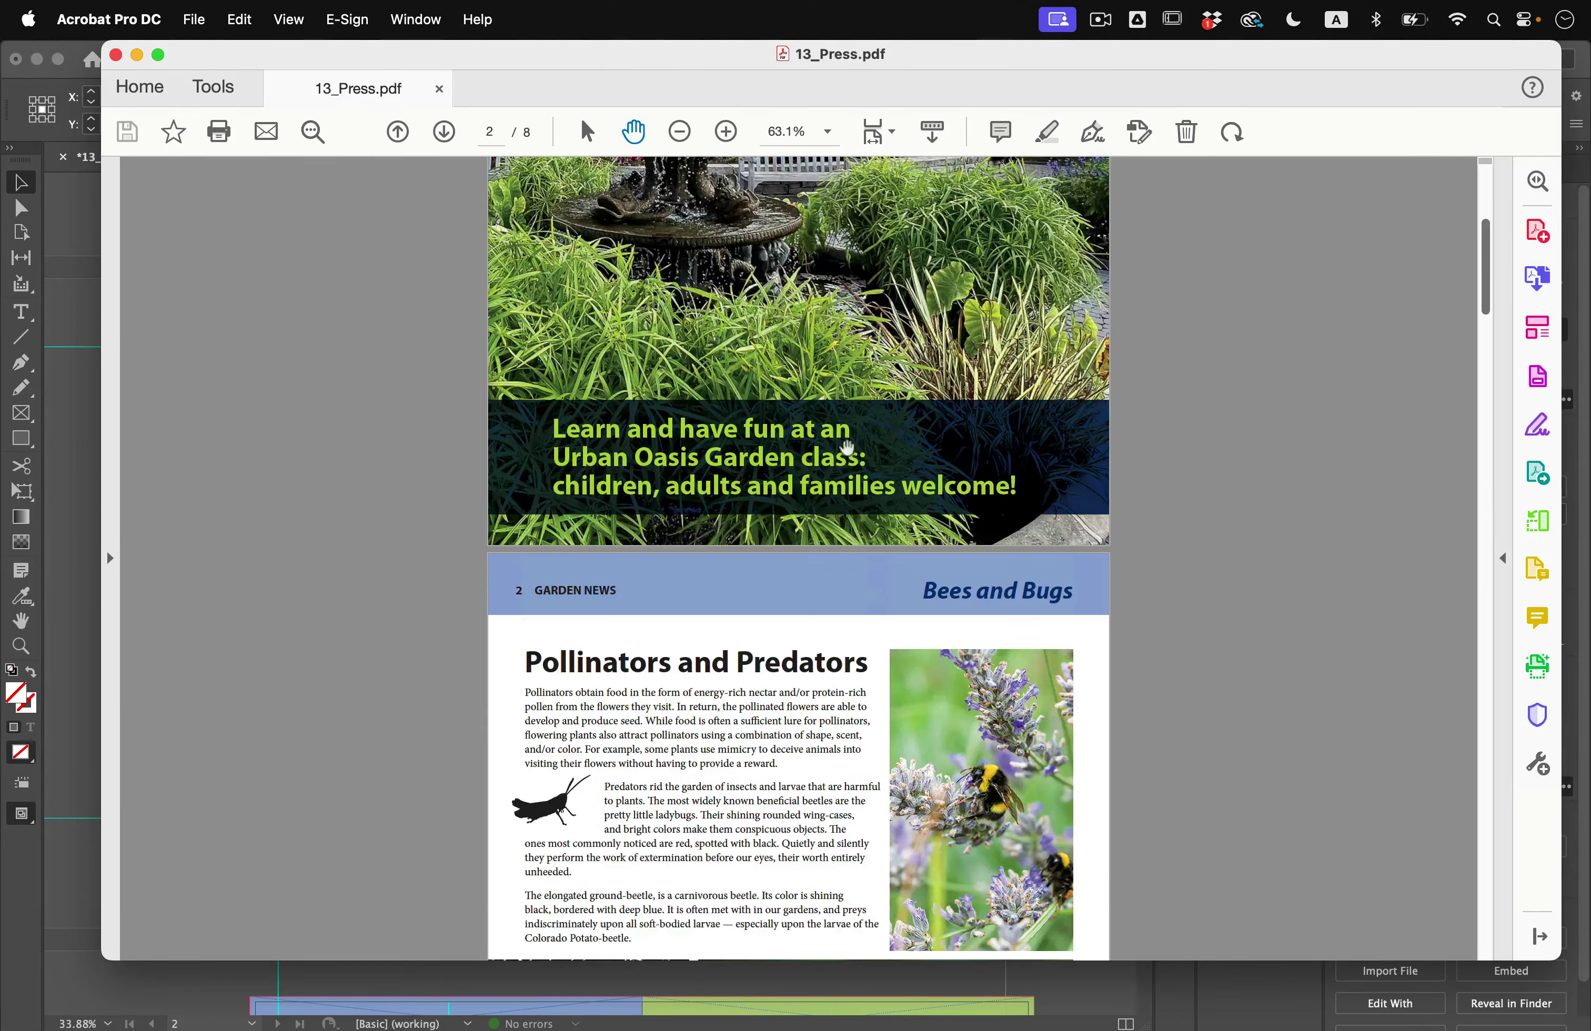
click(116, 56)
click(396, 275)
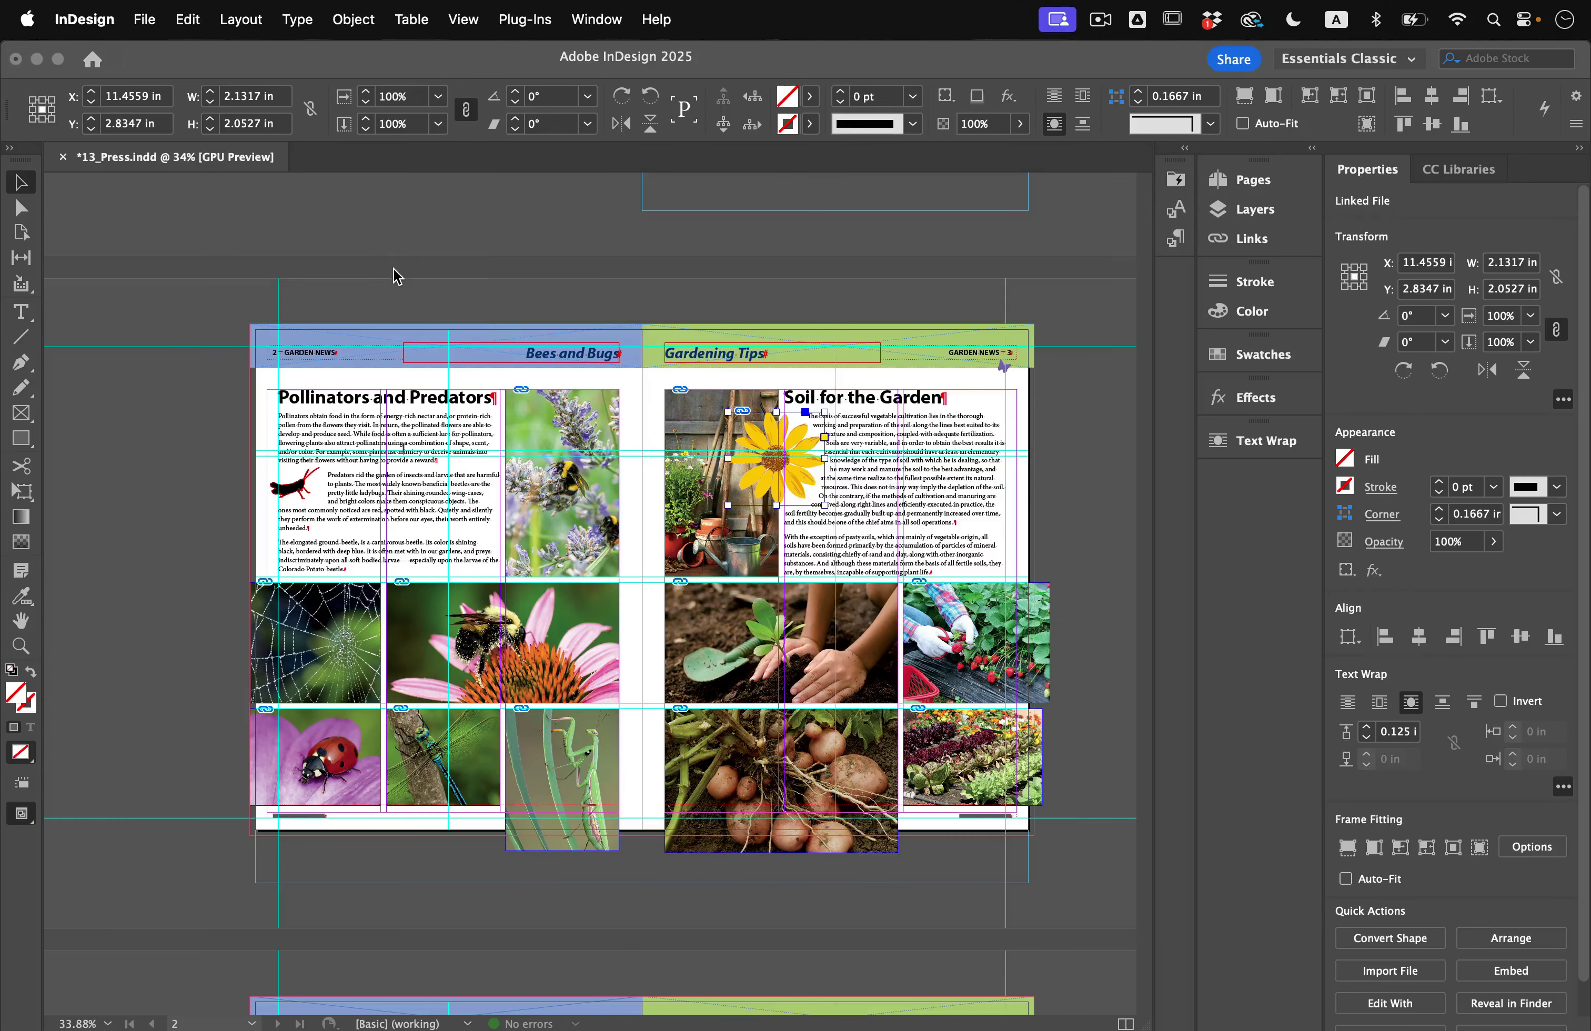
click(1085, 555)
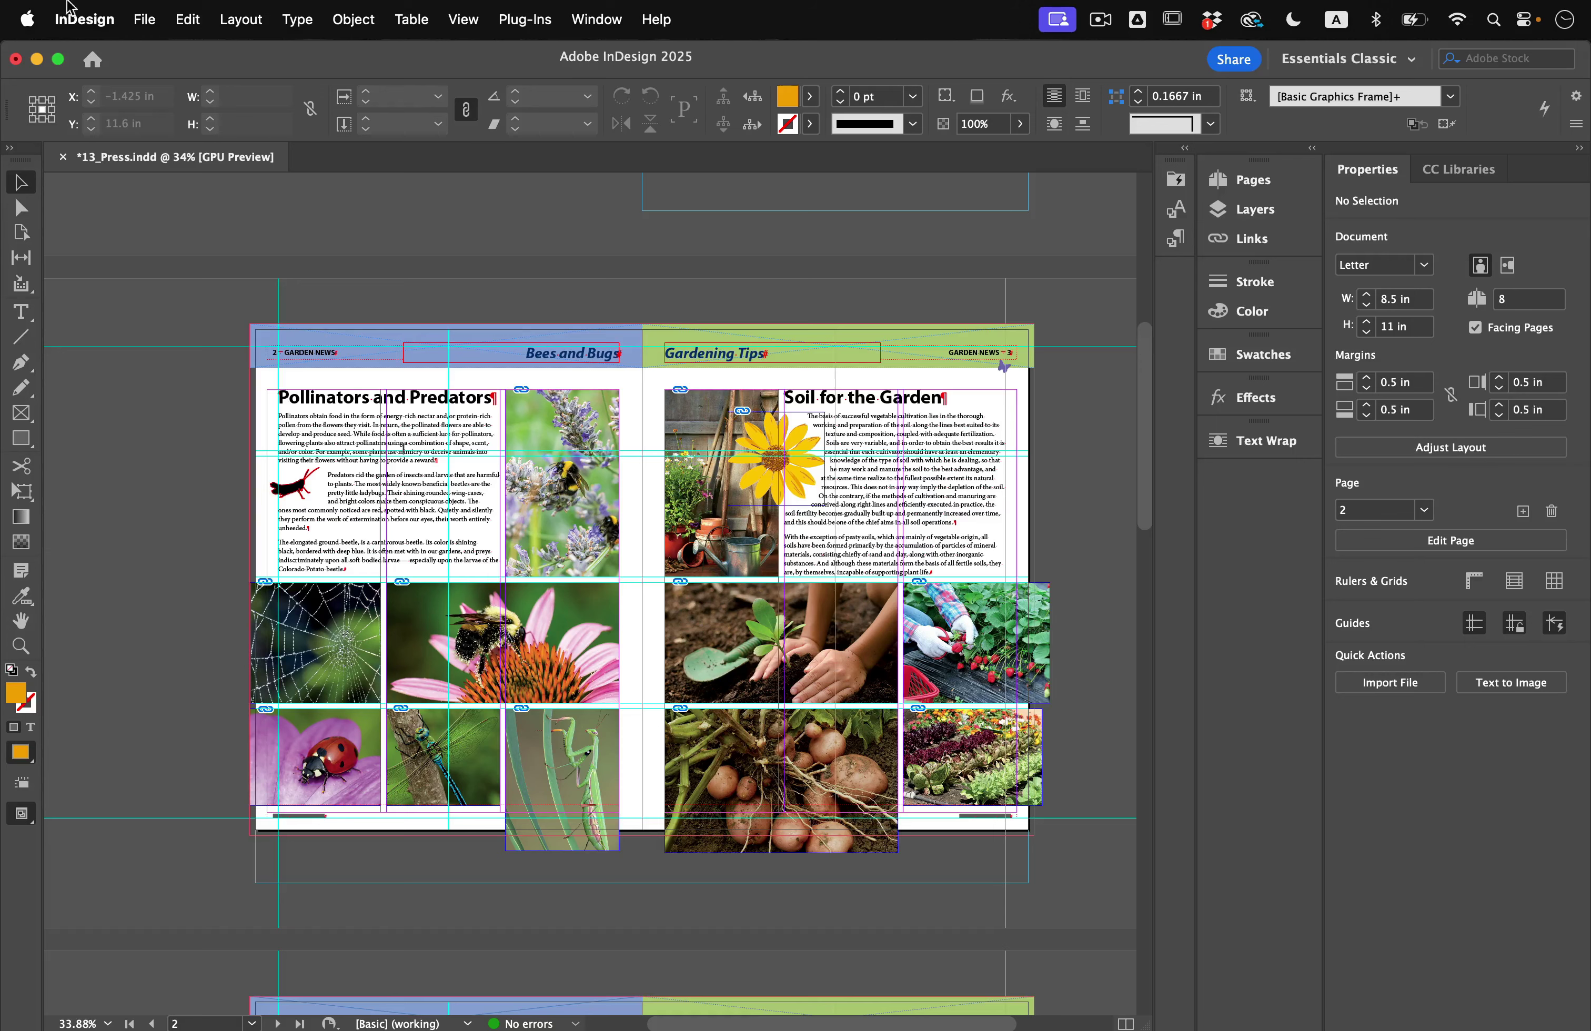
- Define a new Adobe PDF preset based on [Press Quality] and name it "Press Quality with Bleed"
click(152, 19)
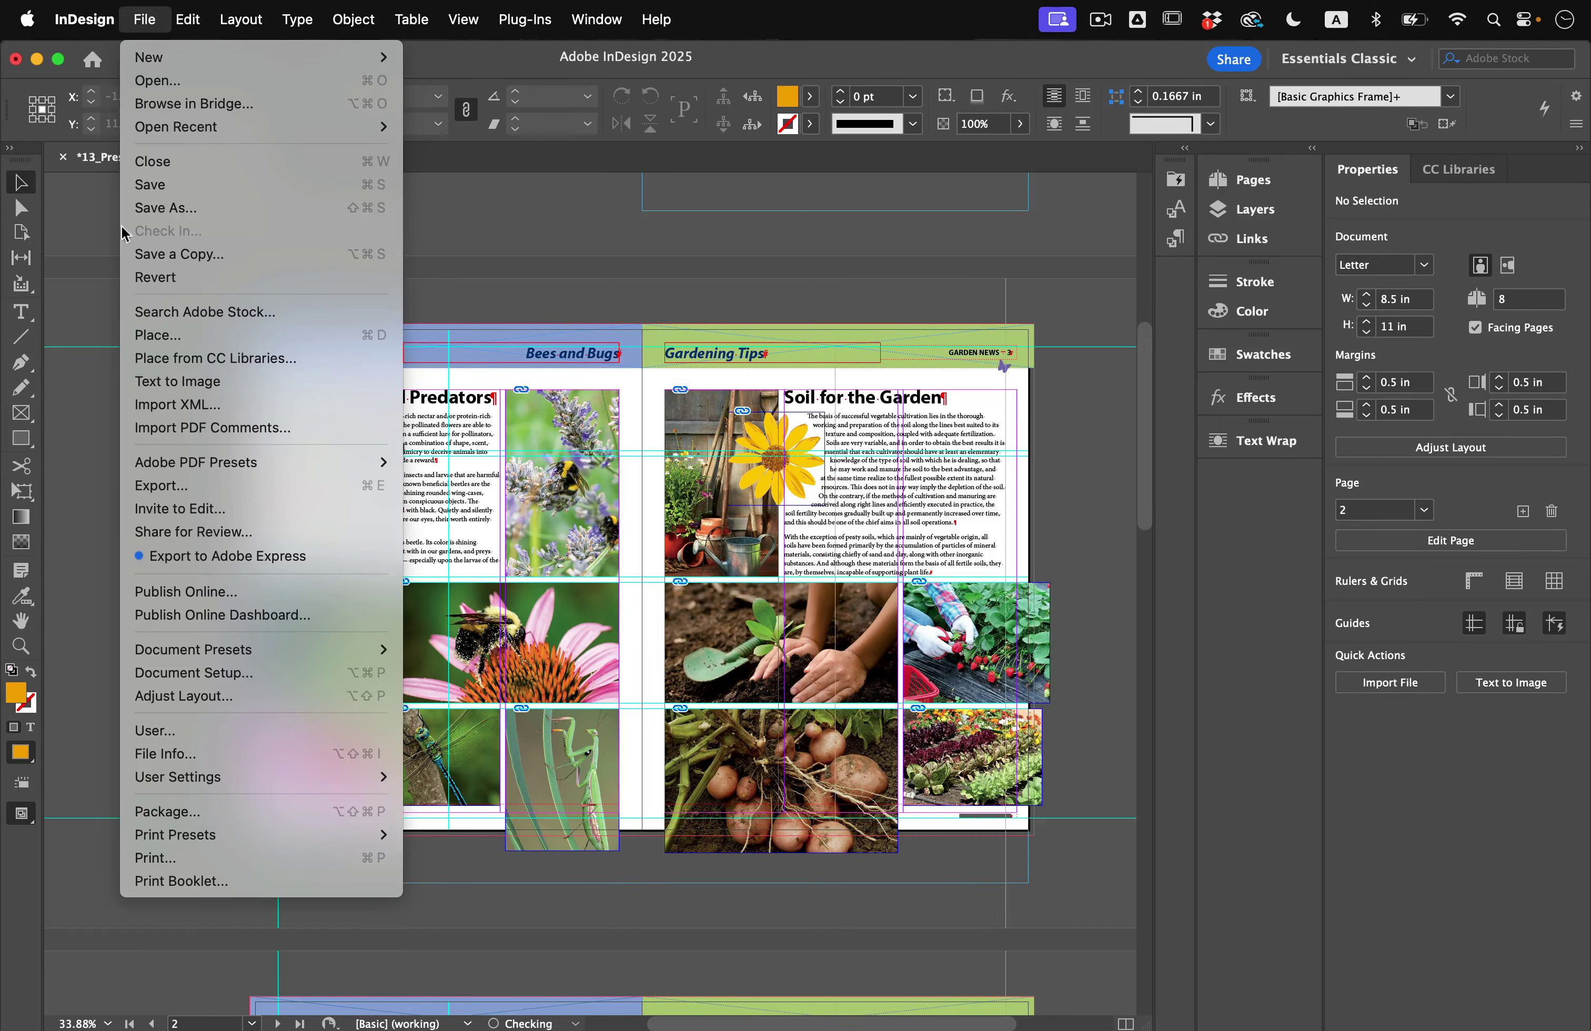
mouse_move(184, 459)
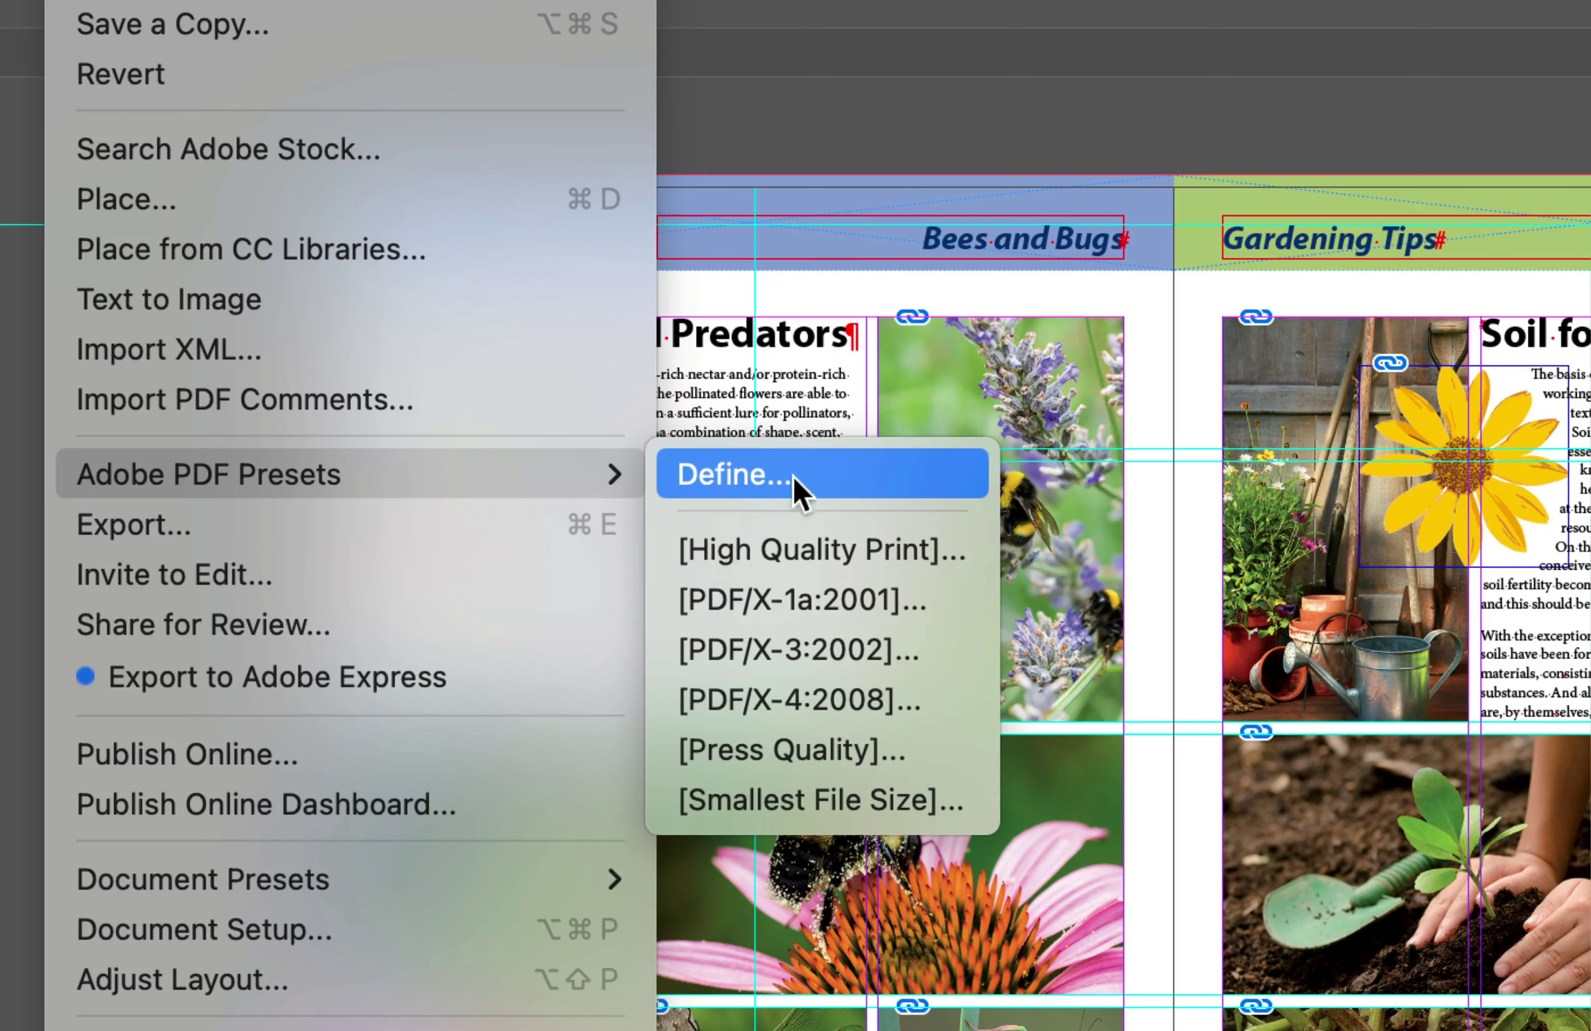
click(752, 492)
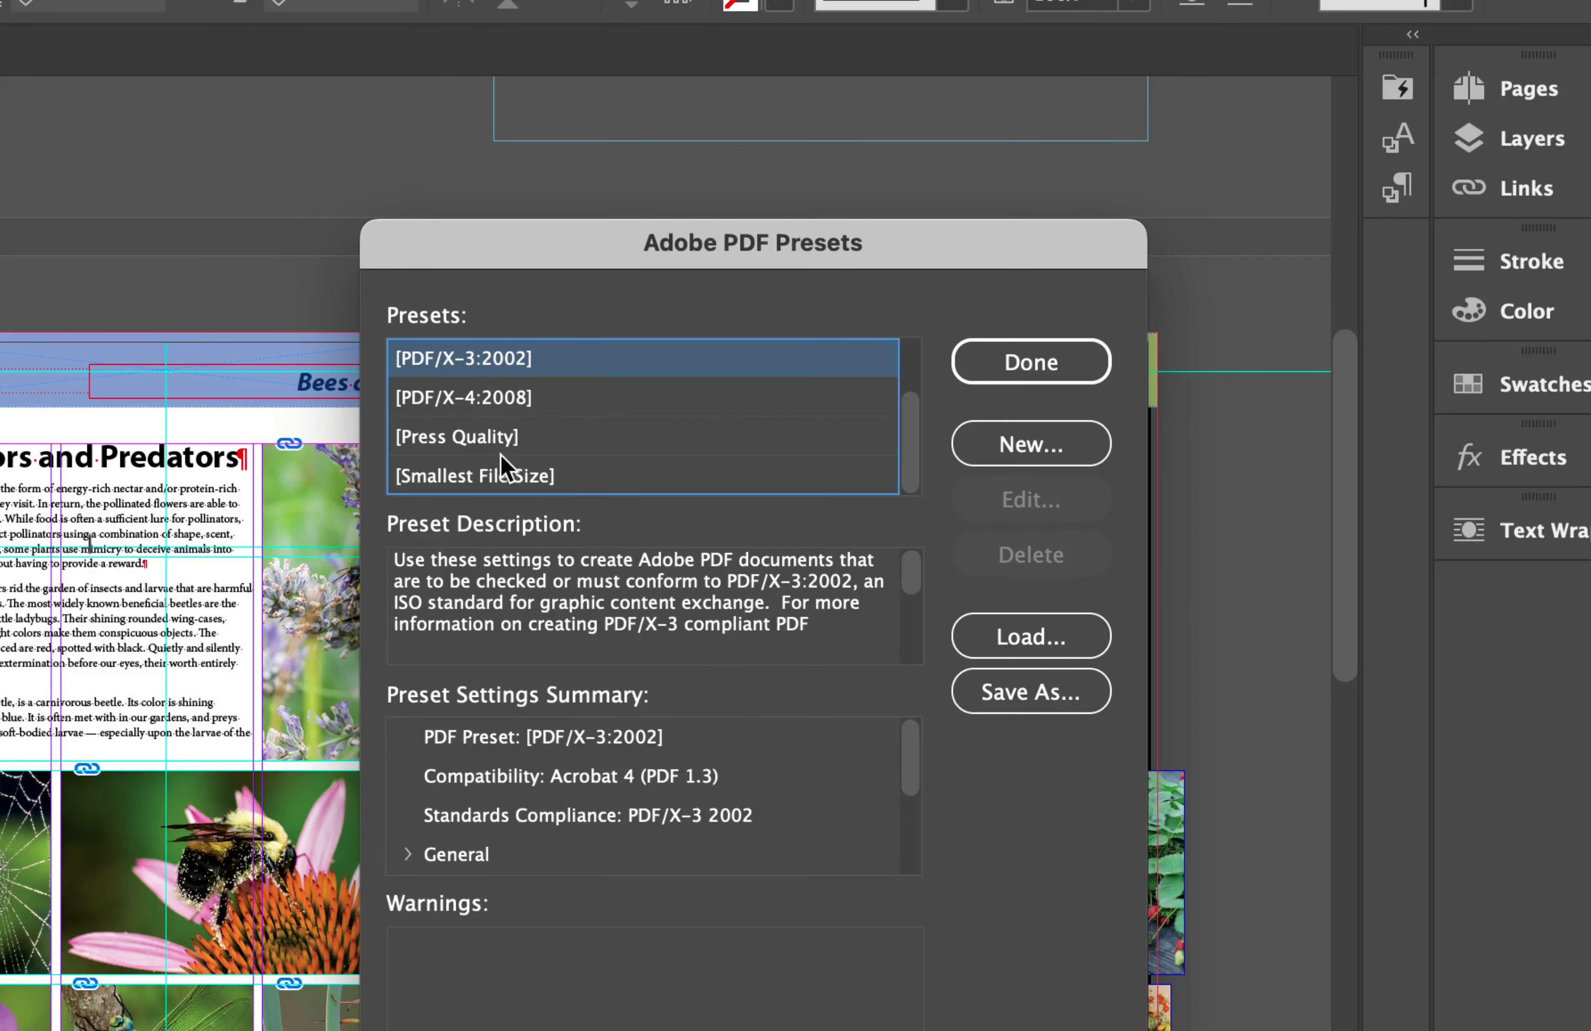
click(500, 447)
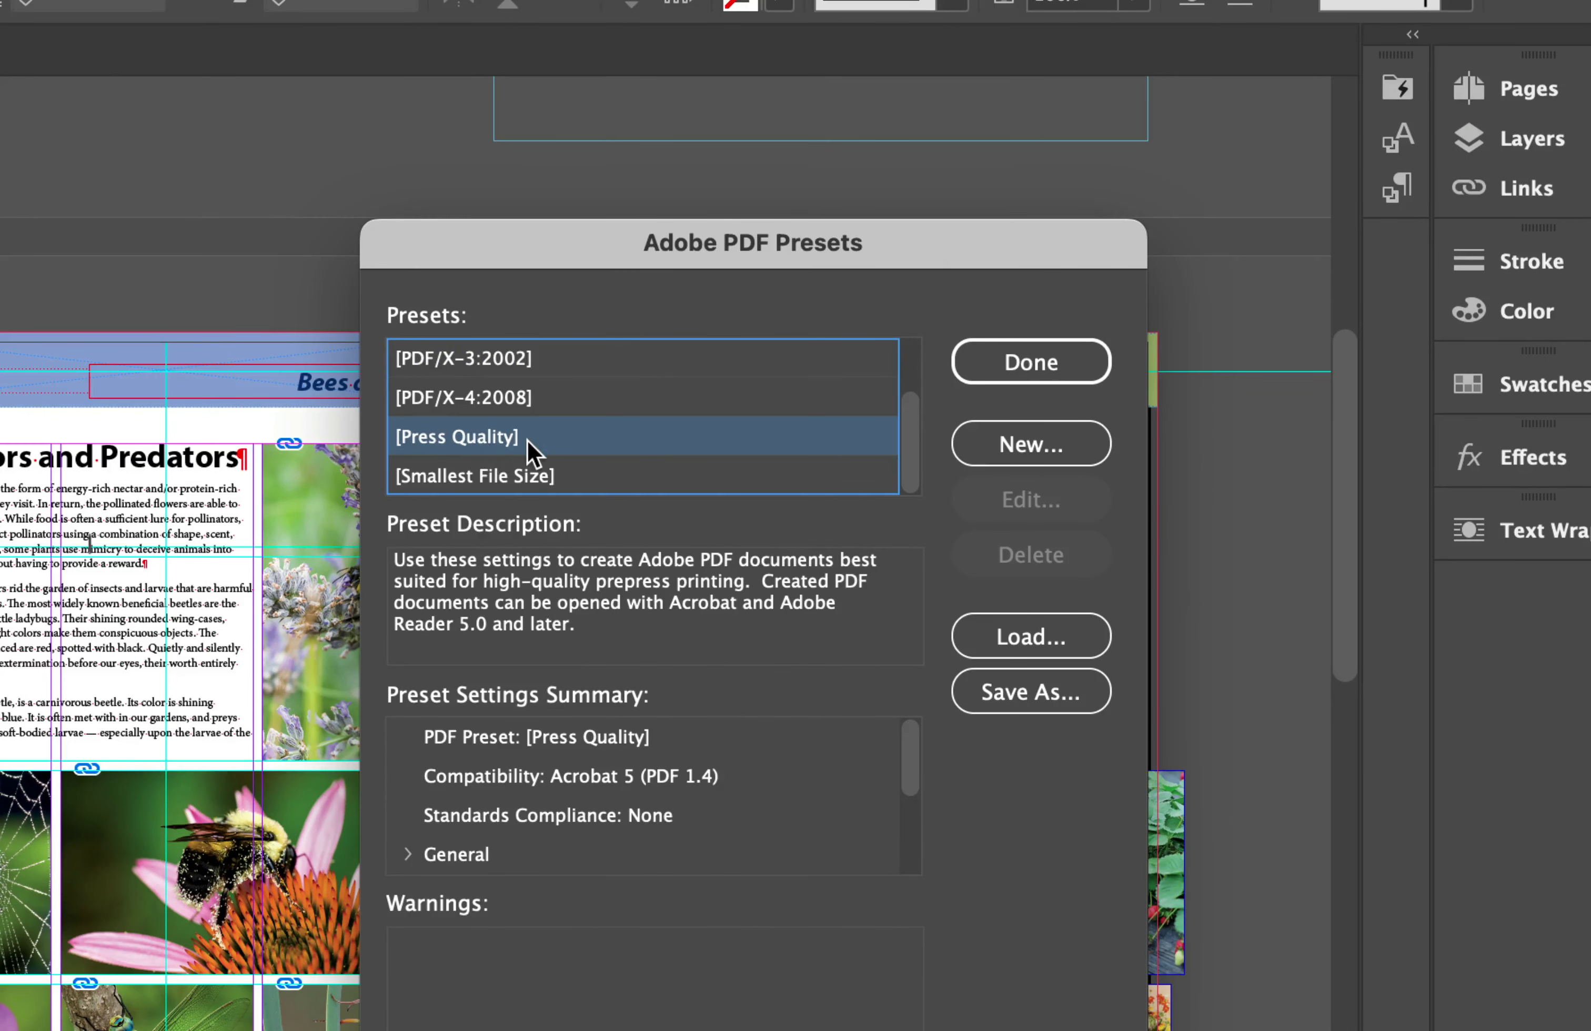
click(1055, 460)
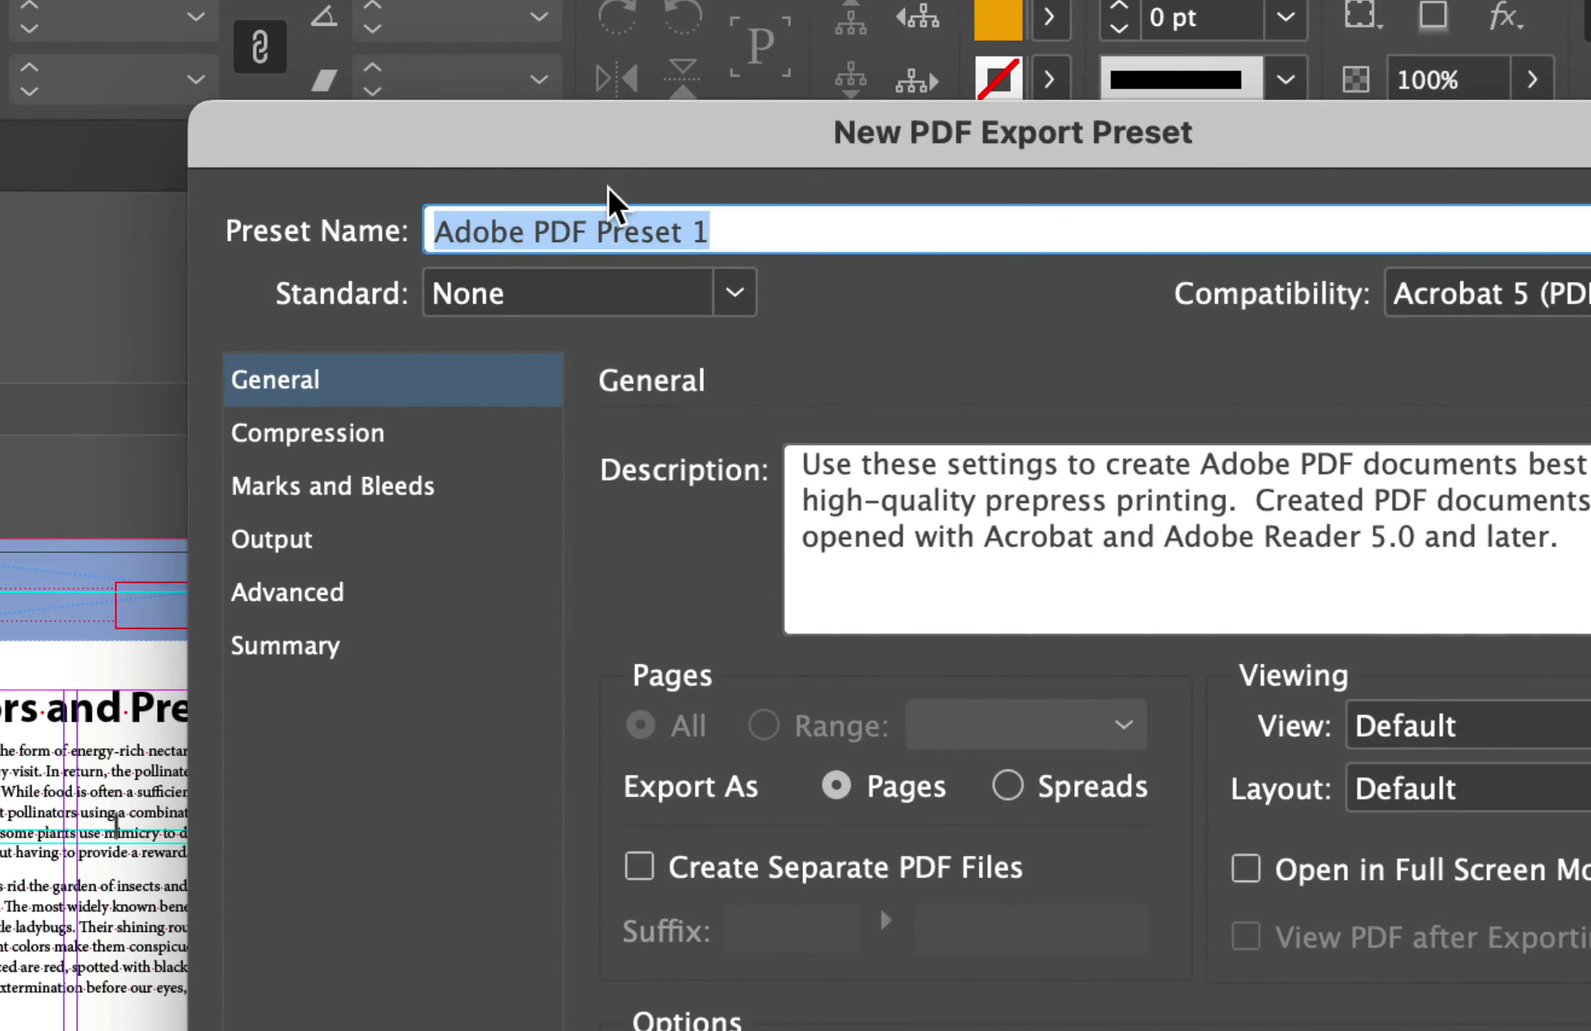
text(Press Qua)
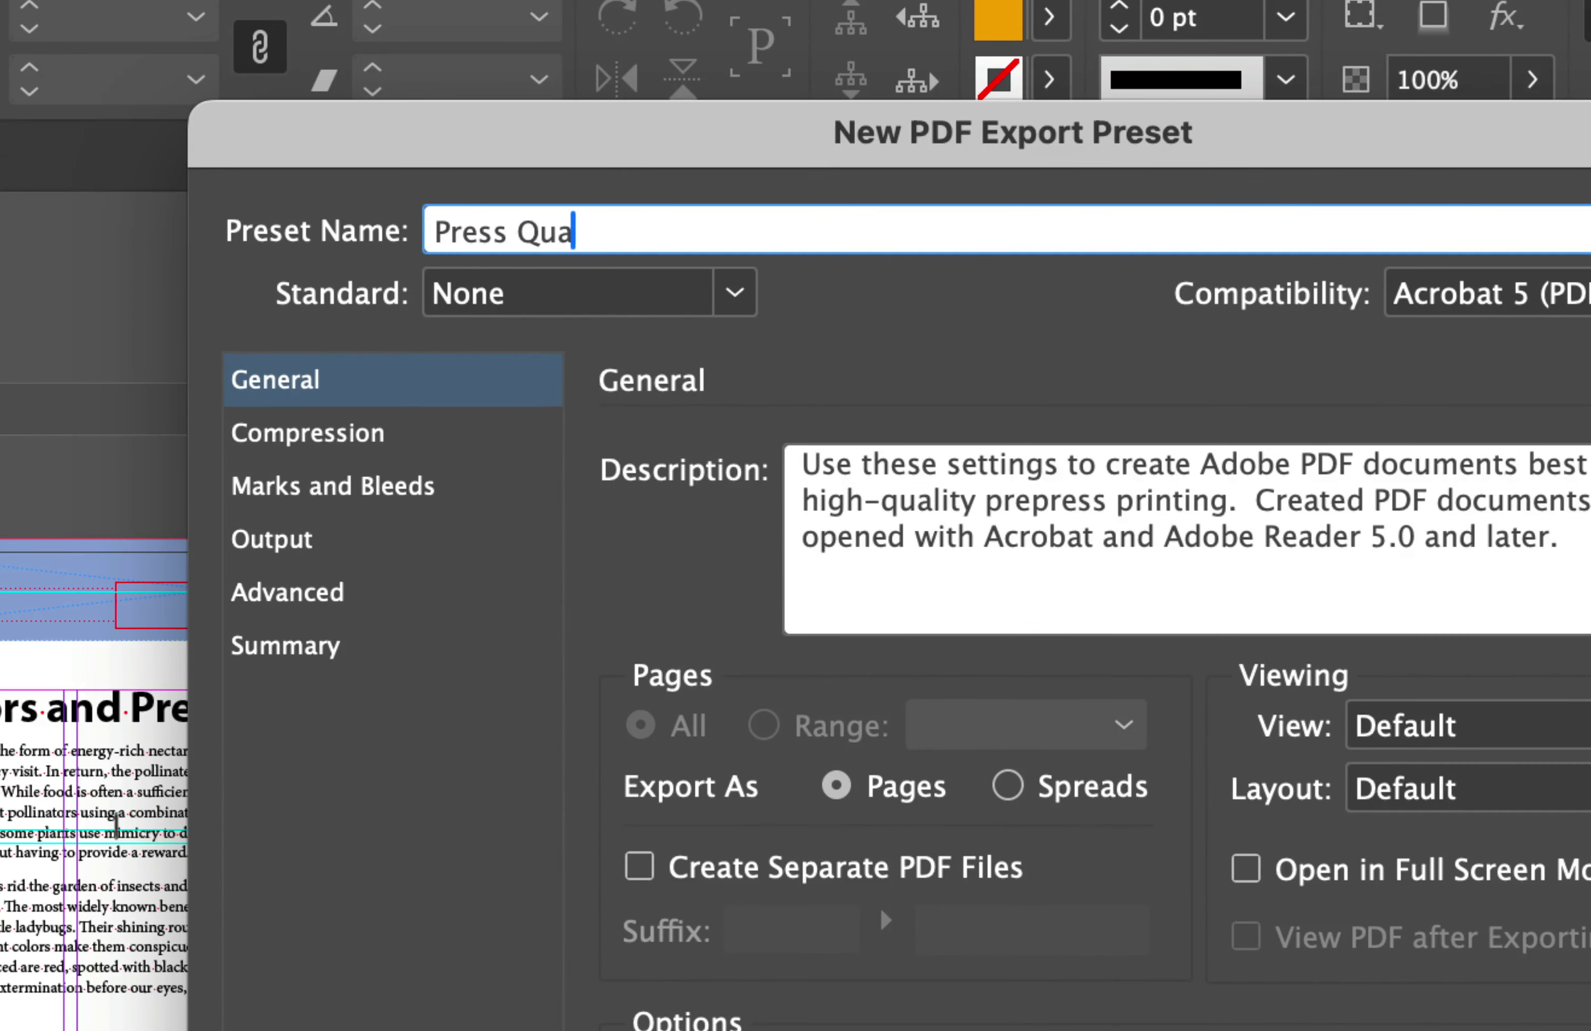
text(lity with Bleed)
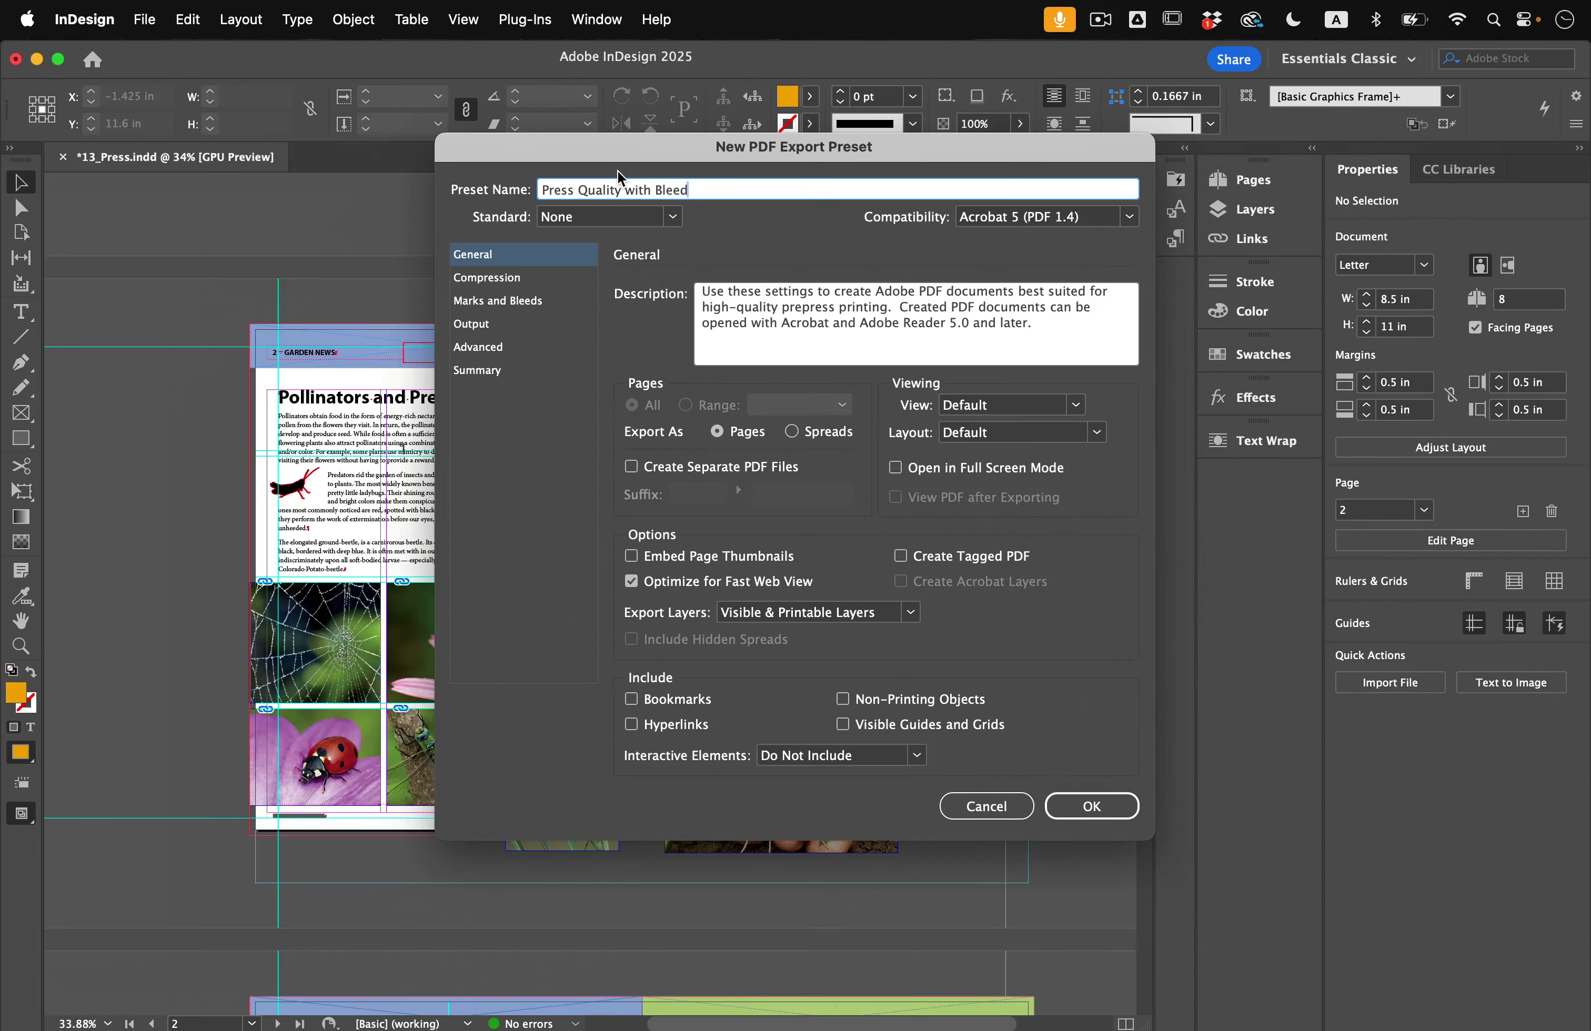
key(super+a)
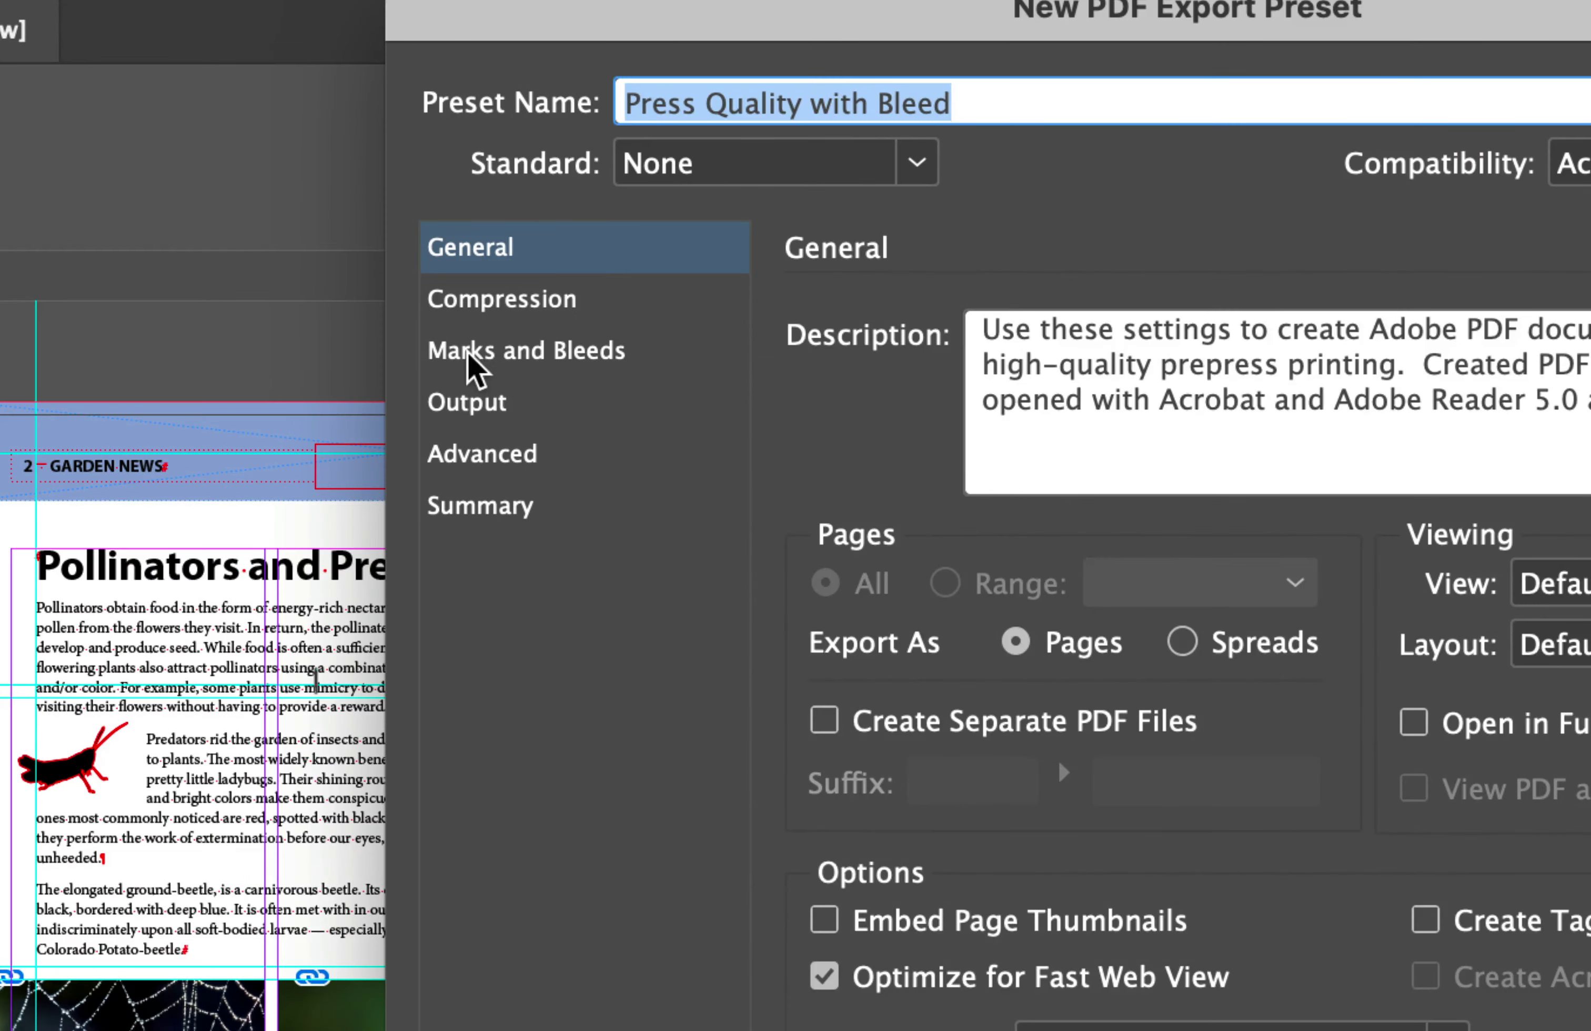
- Turn on crop marks in the new preset and set the marks' offset to 0.125 in
click(474, 371)
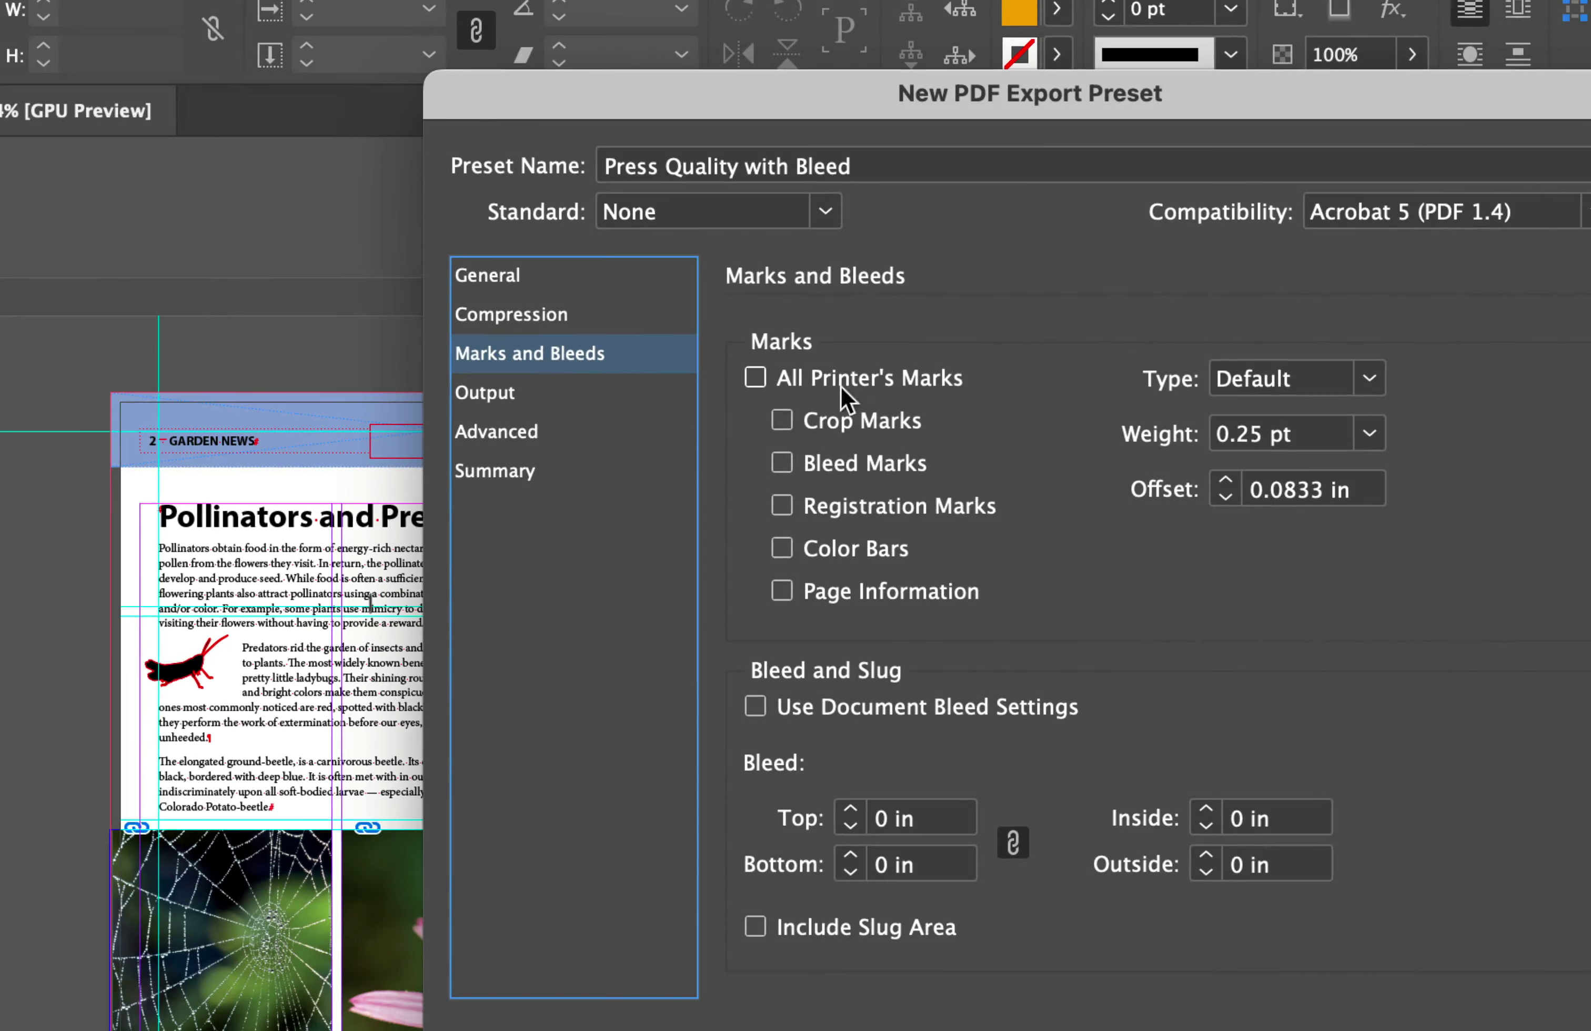
click(782, 422)
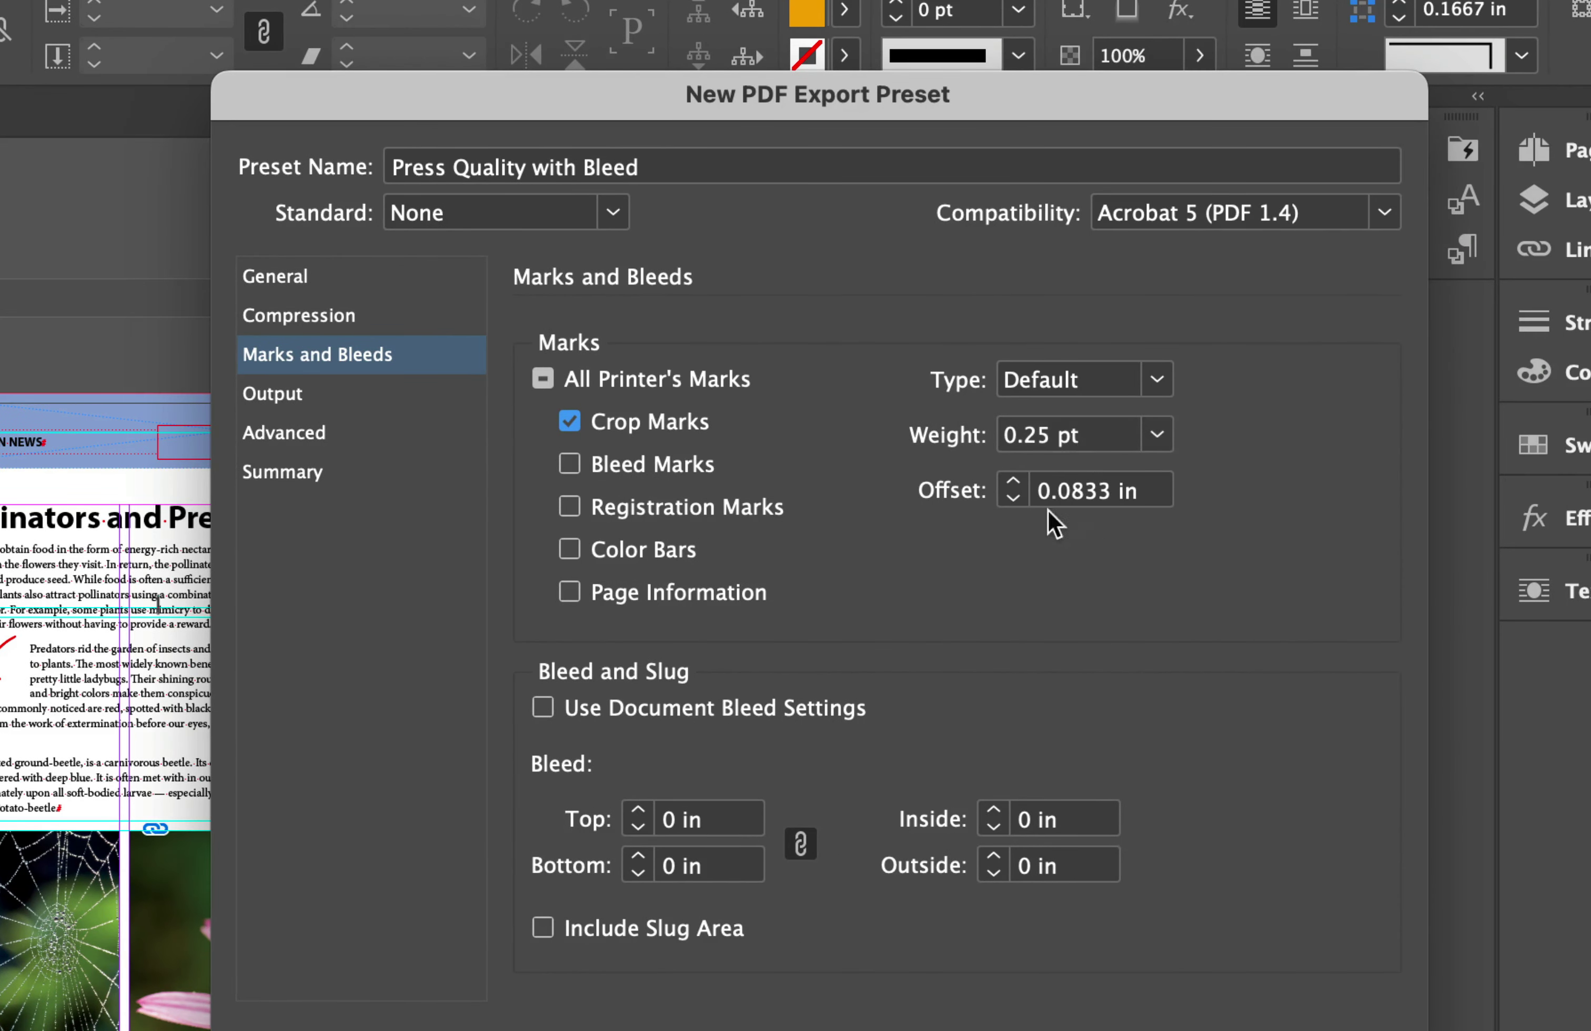
double_click(1070, 495)
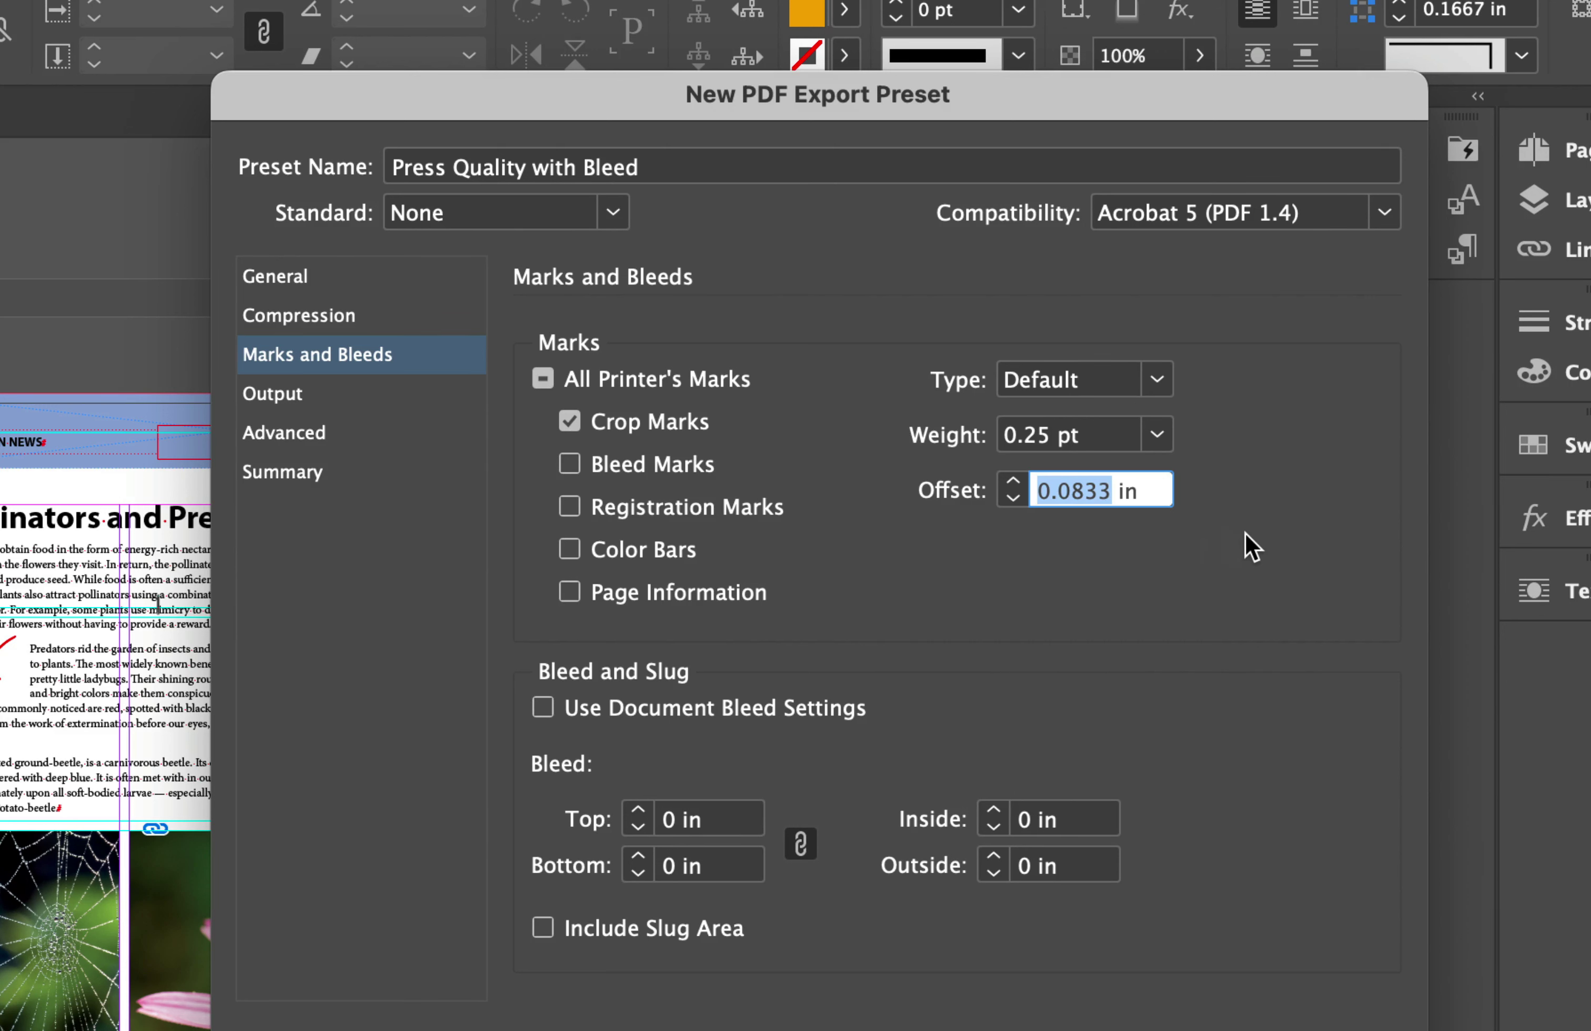
text(.125)
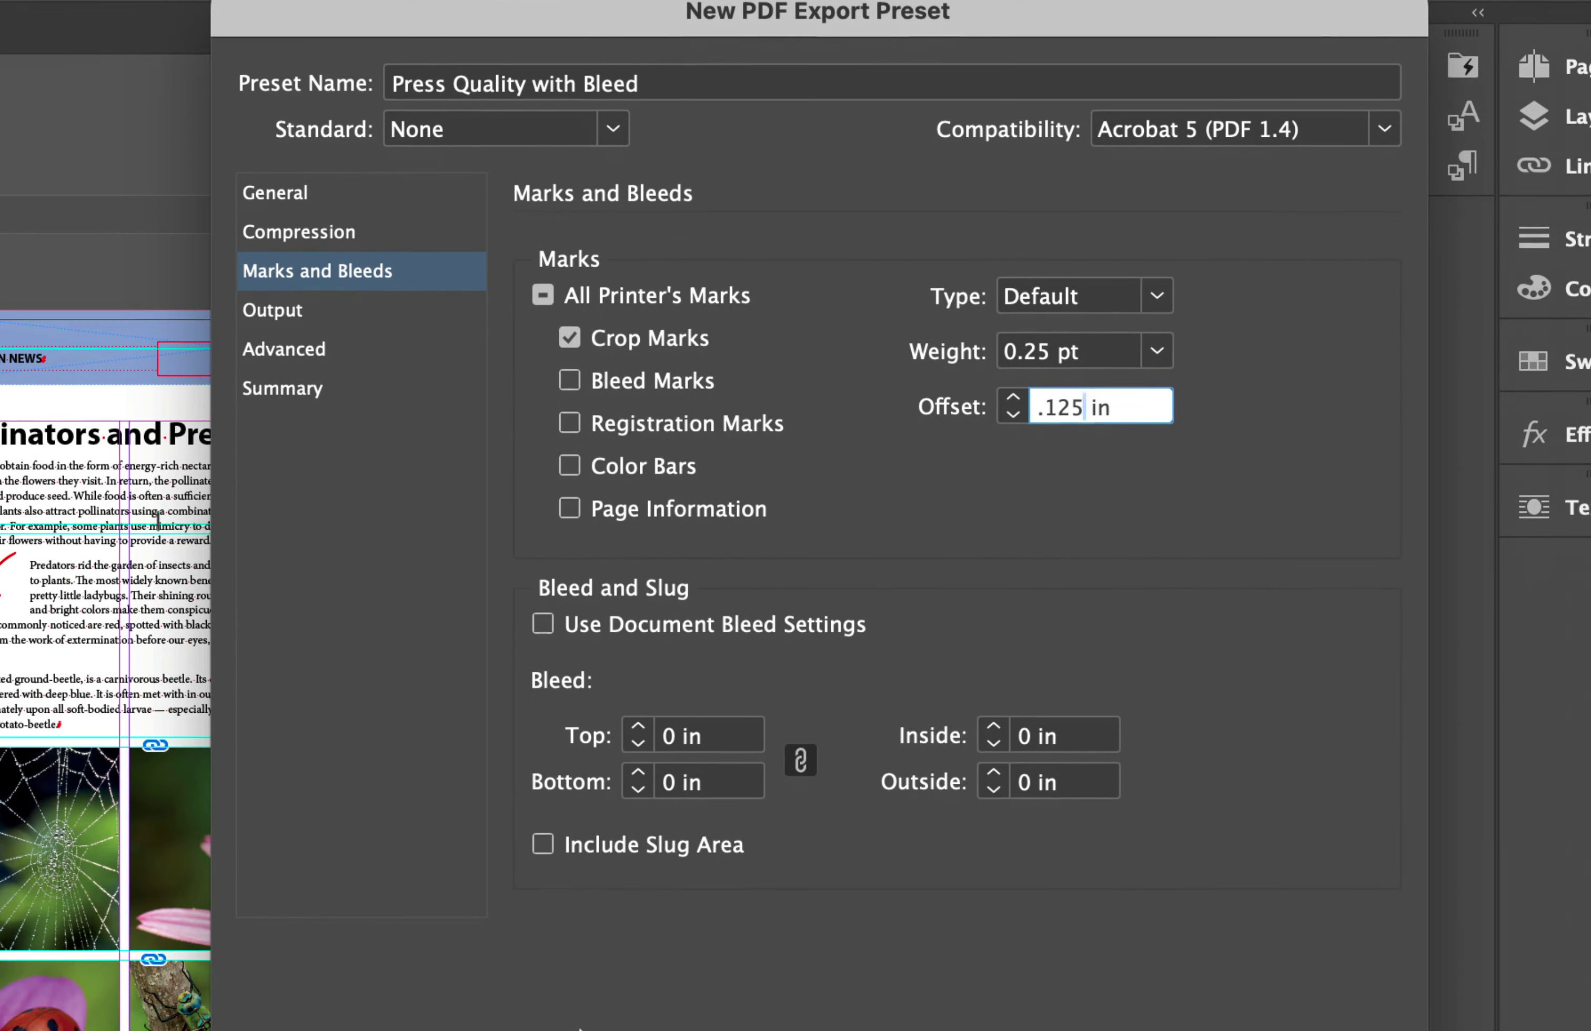
- Set a linked bleed of 0.125 in on all four sides and save the new preset
click(675, 819)
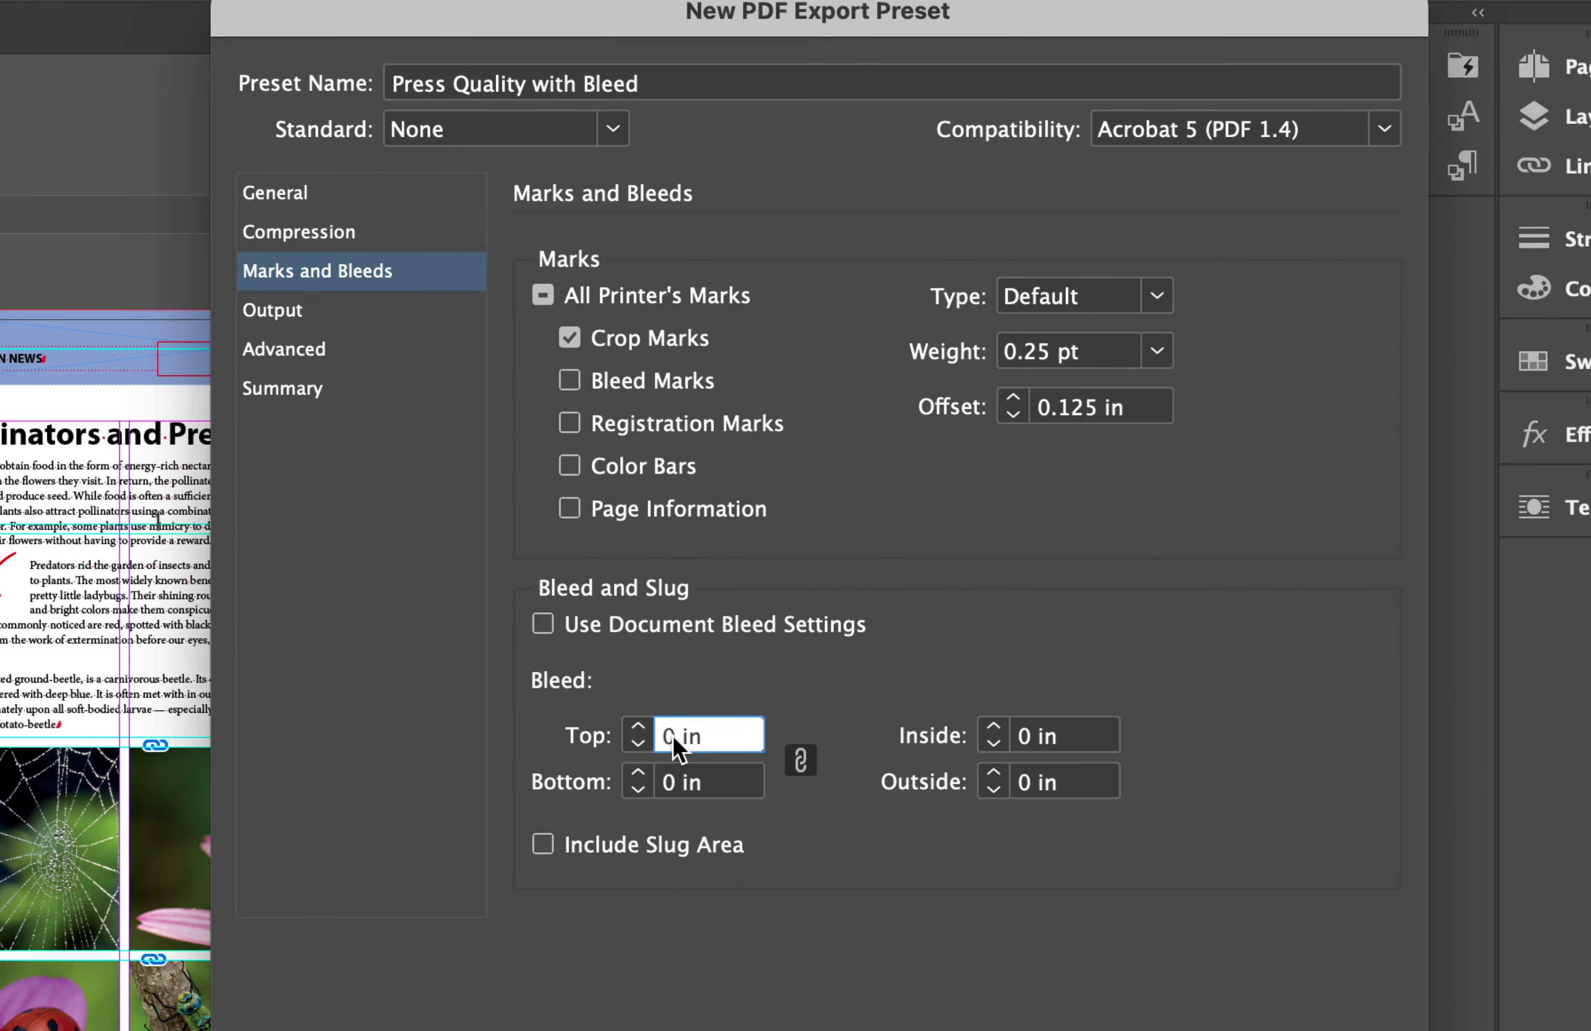
text(.125)
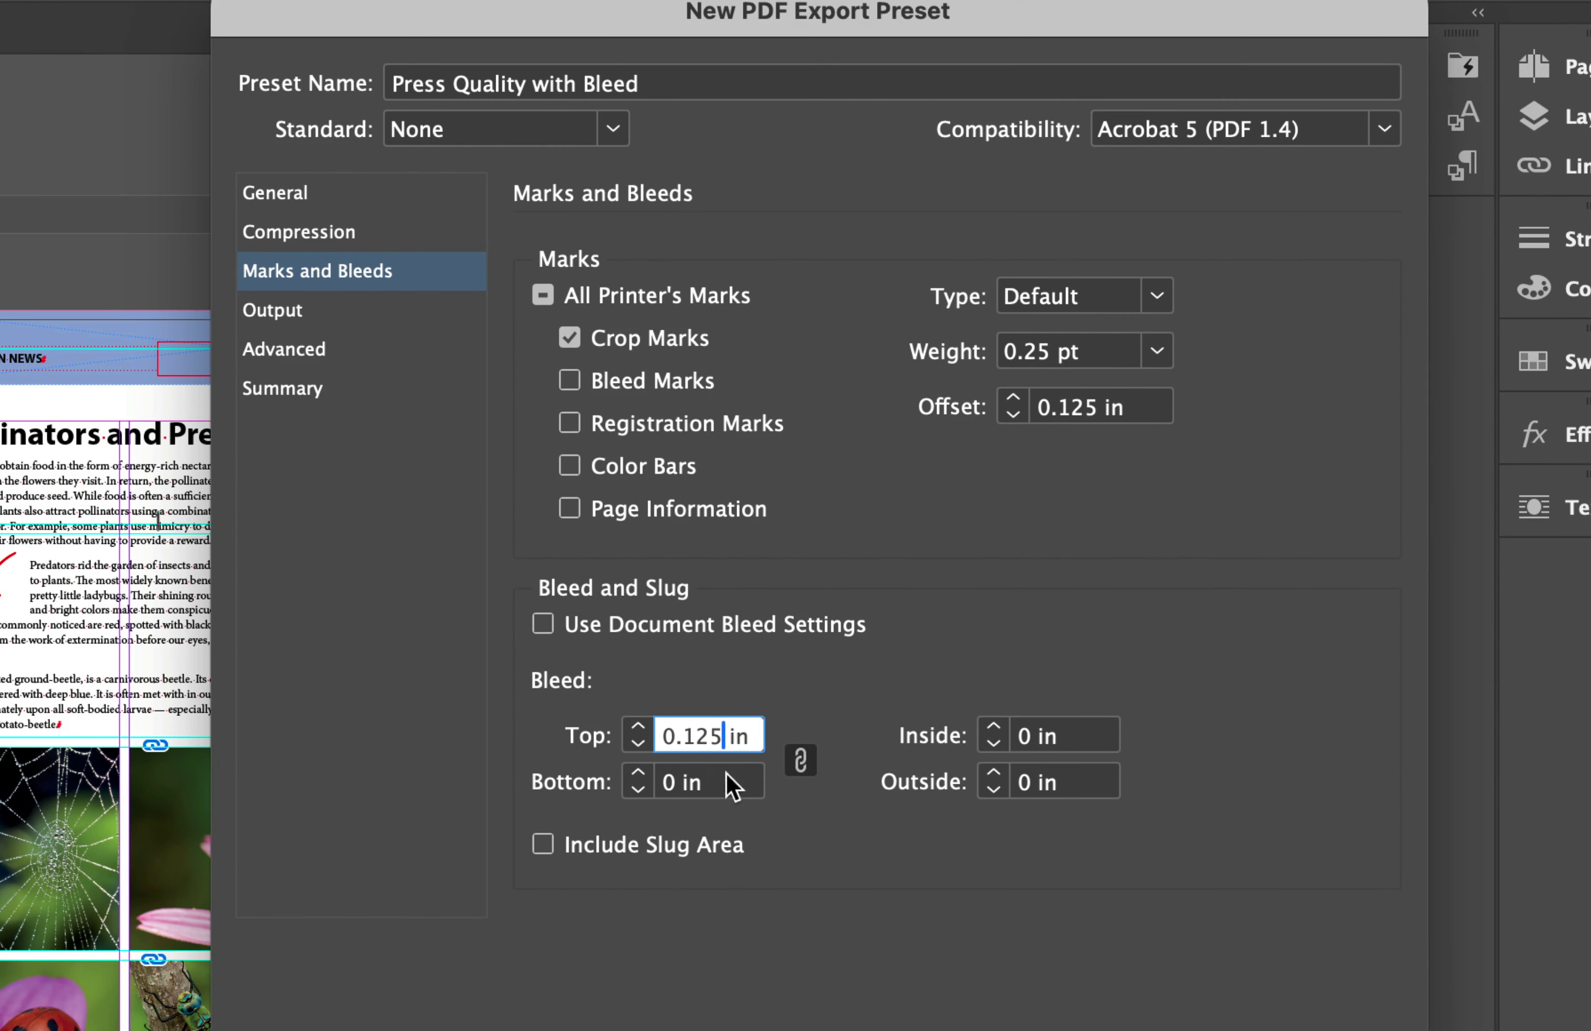
click(801, 762)
click(715, 790)
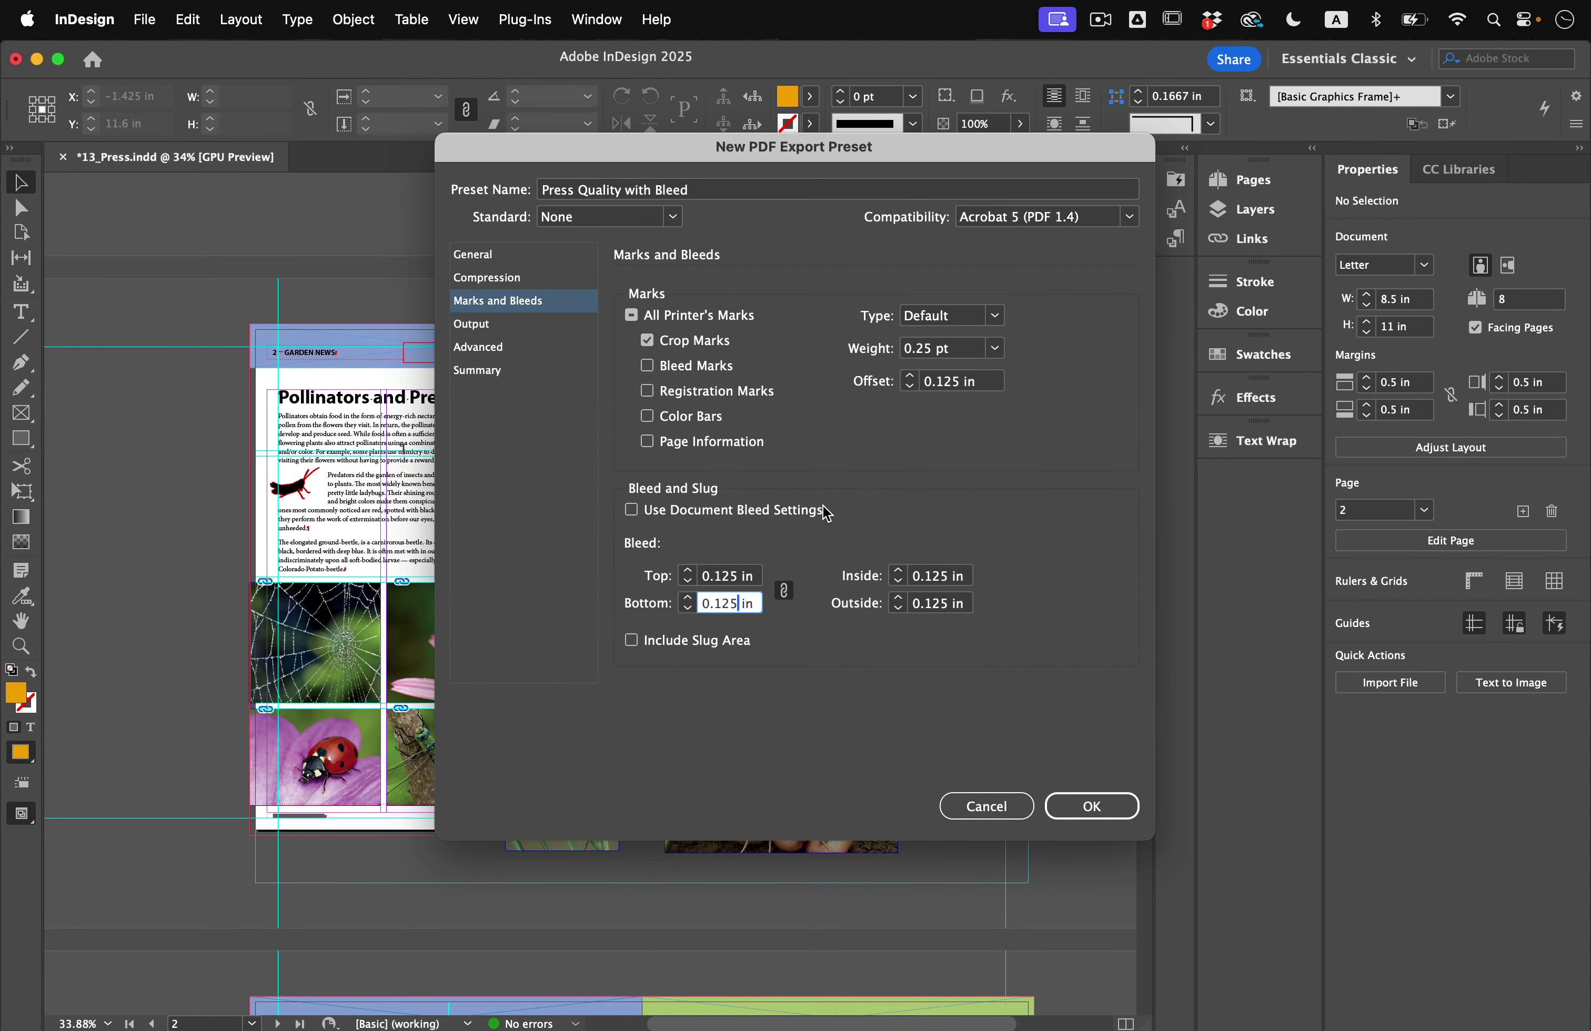
click(1092, 807)
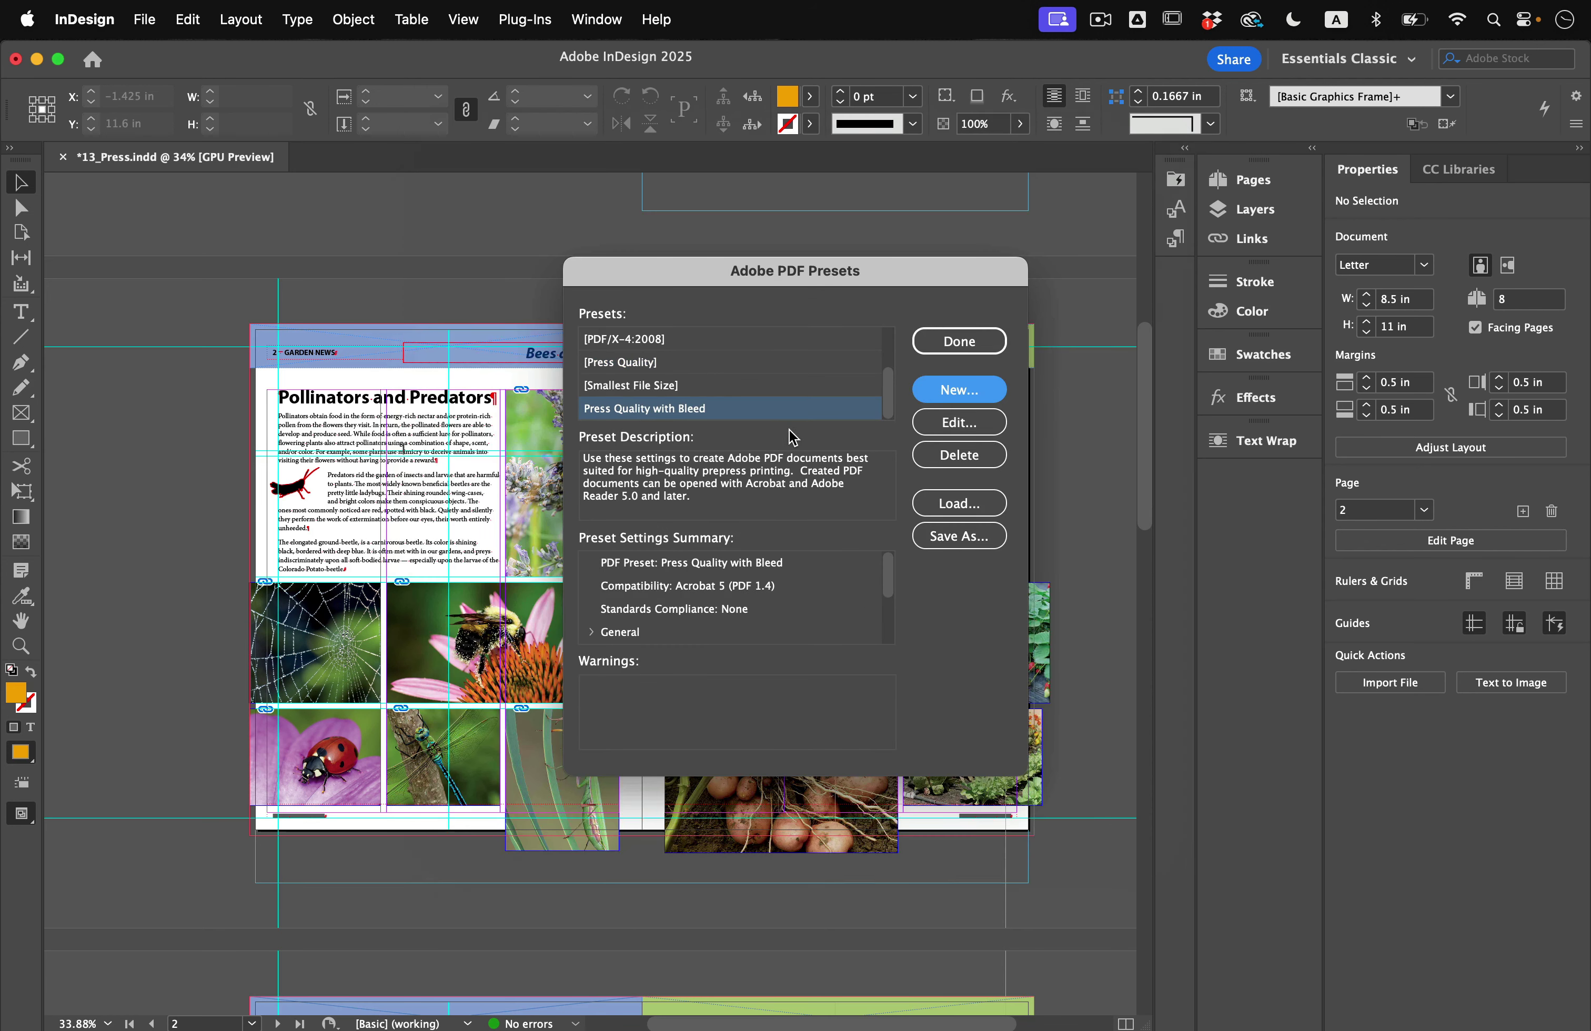
- Close the PDF preset manager and start exporting the newsletter with the "Press Quality with Bleed" preset
click(968, 343)
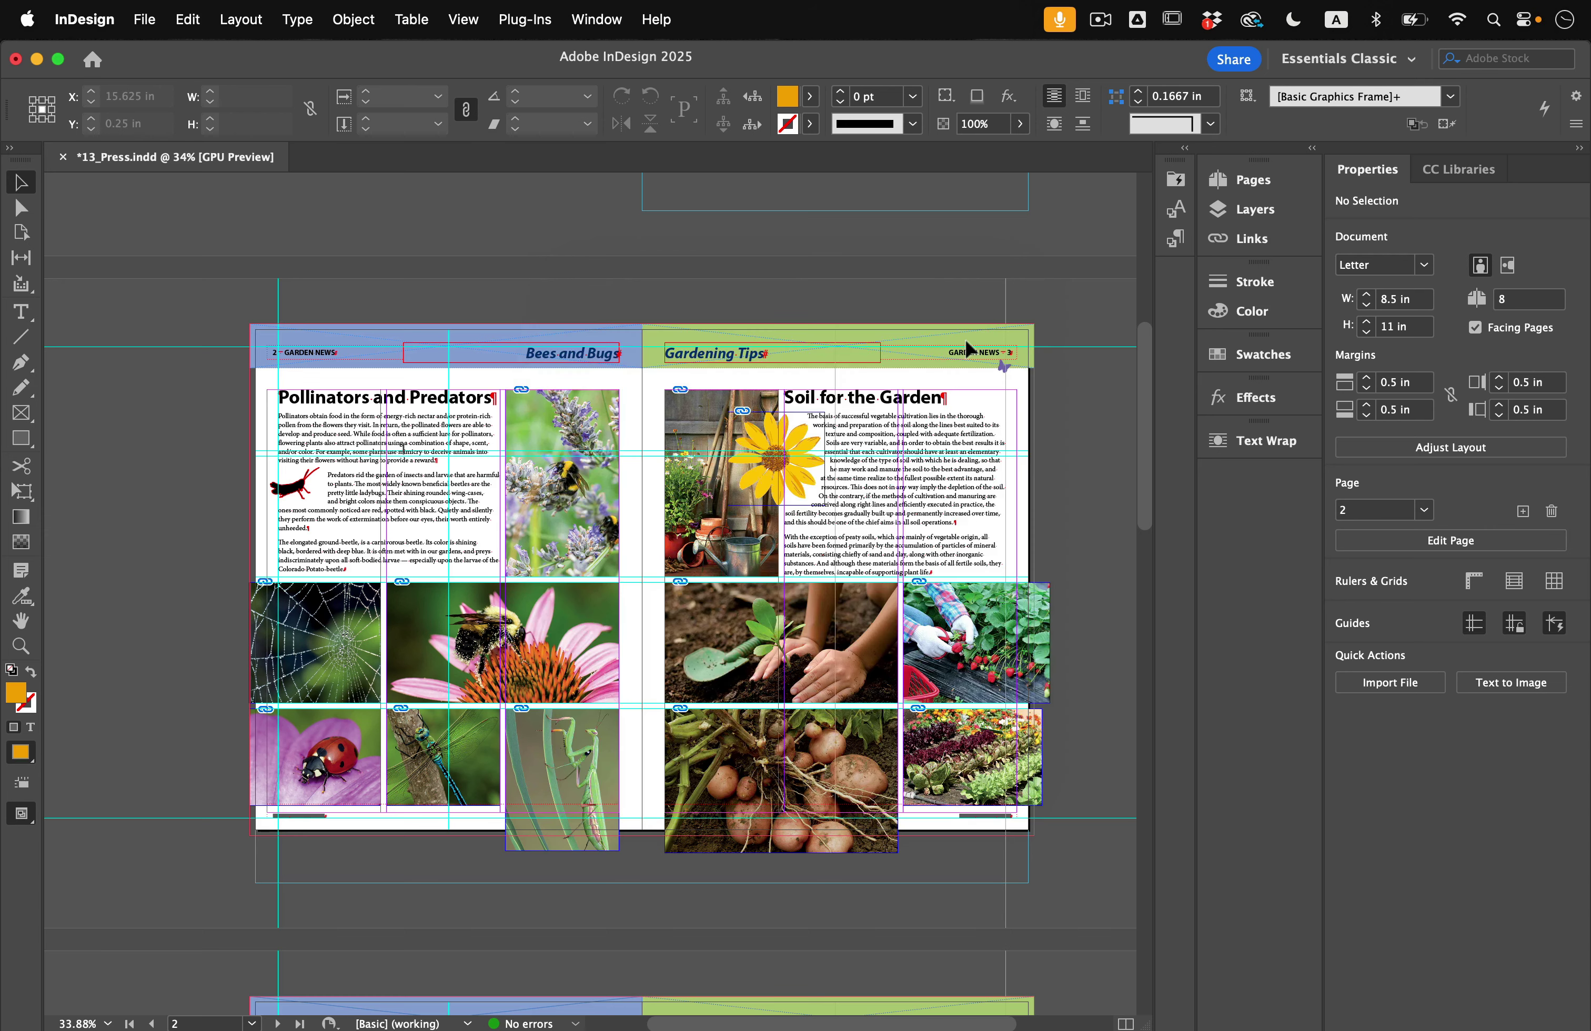
click(142, 20)
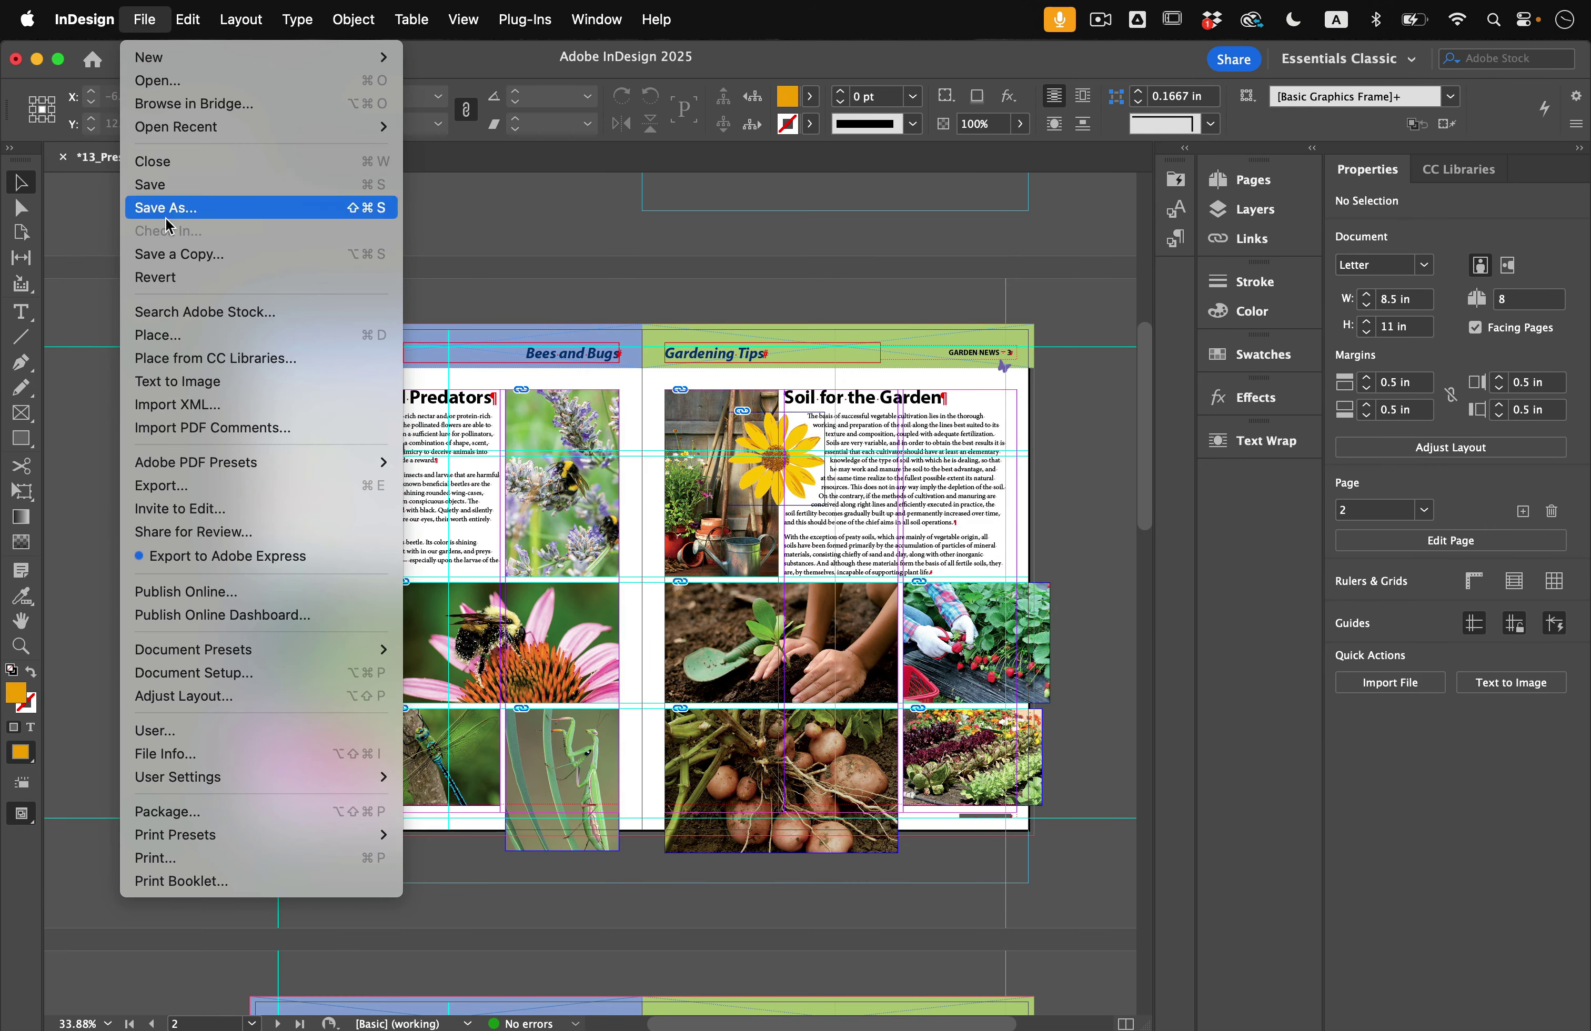
mouse_move(199, 471)
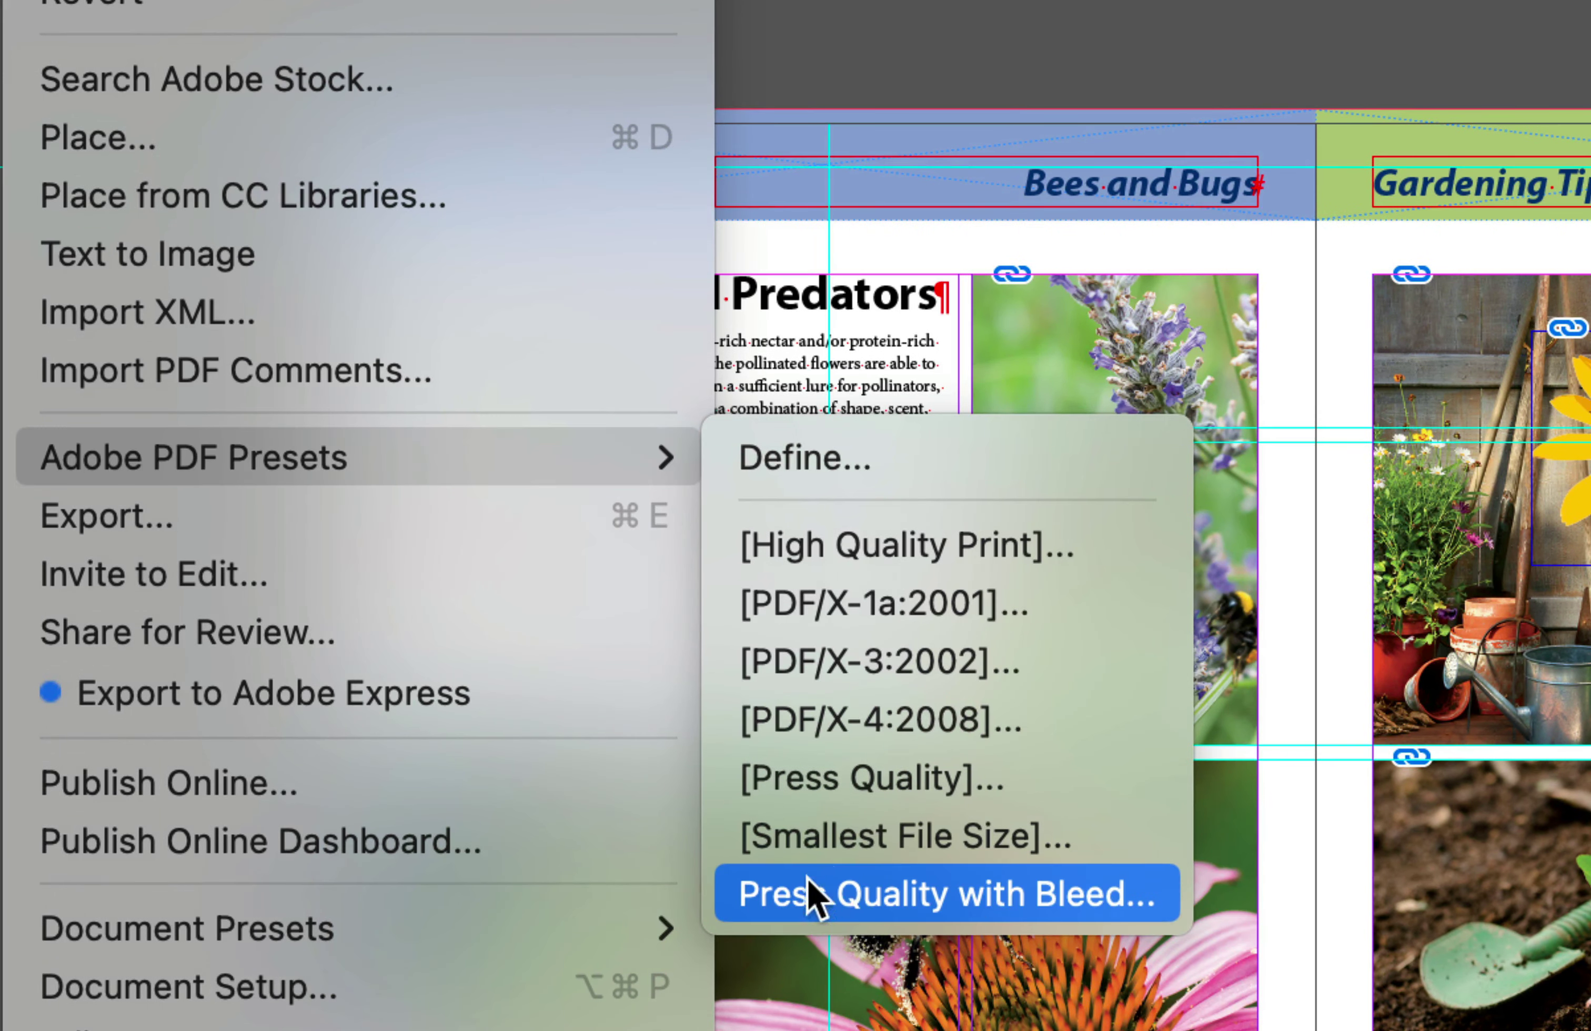
click(899, 887)
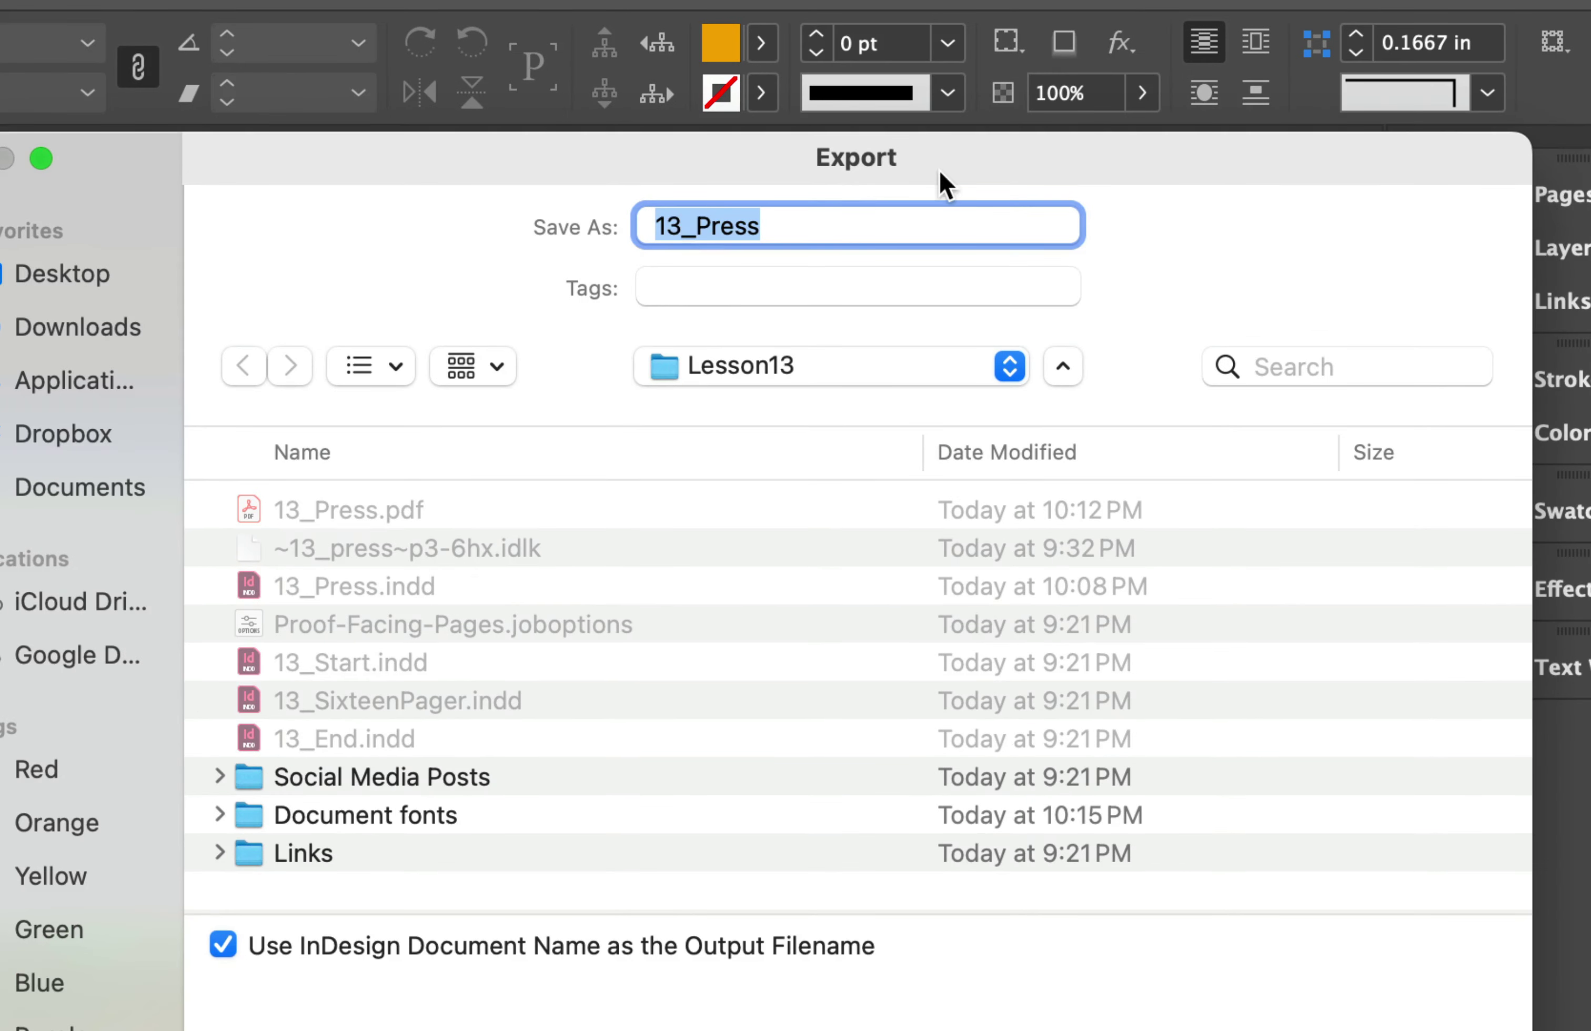
- Name the output file 13_Press_highestQuality in the Lesson13 folder and export the PDF with the preset's settings
key(Right)
text(_)
text(highte)
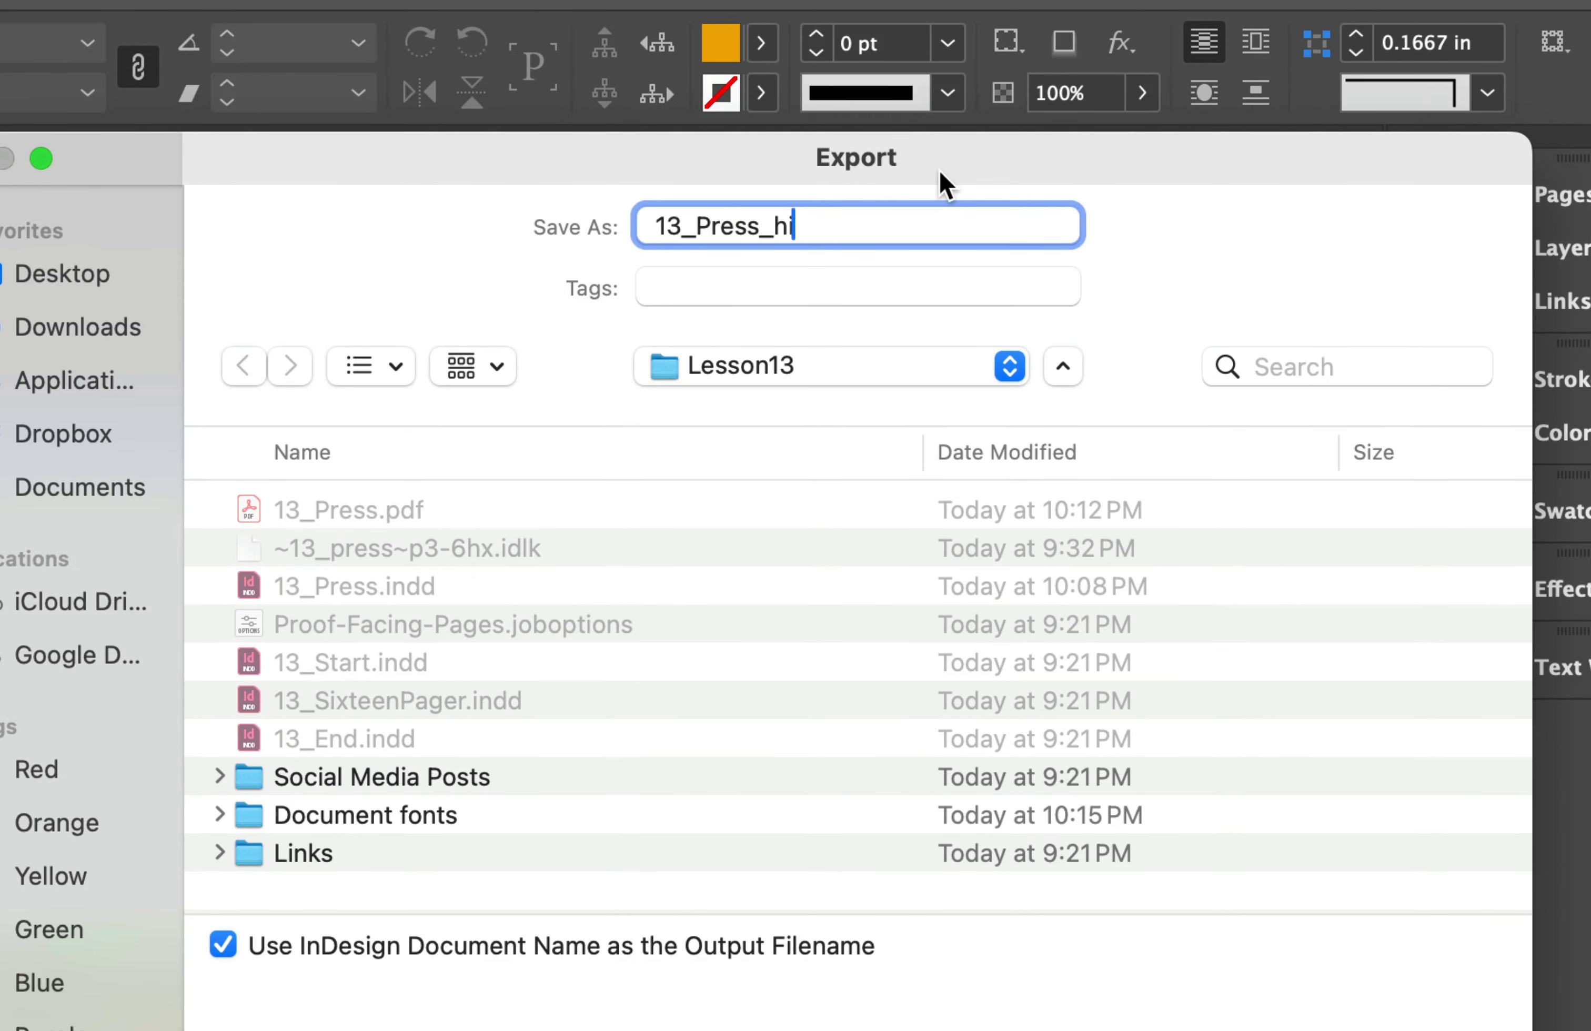
key(BackSpace)
key(BackSpace)
text(est Quality)
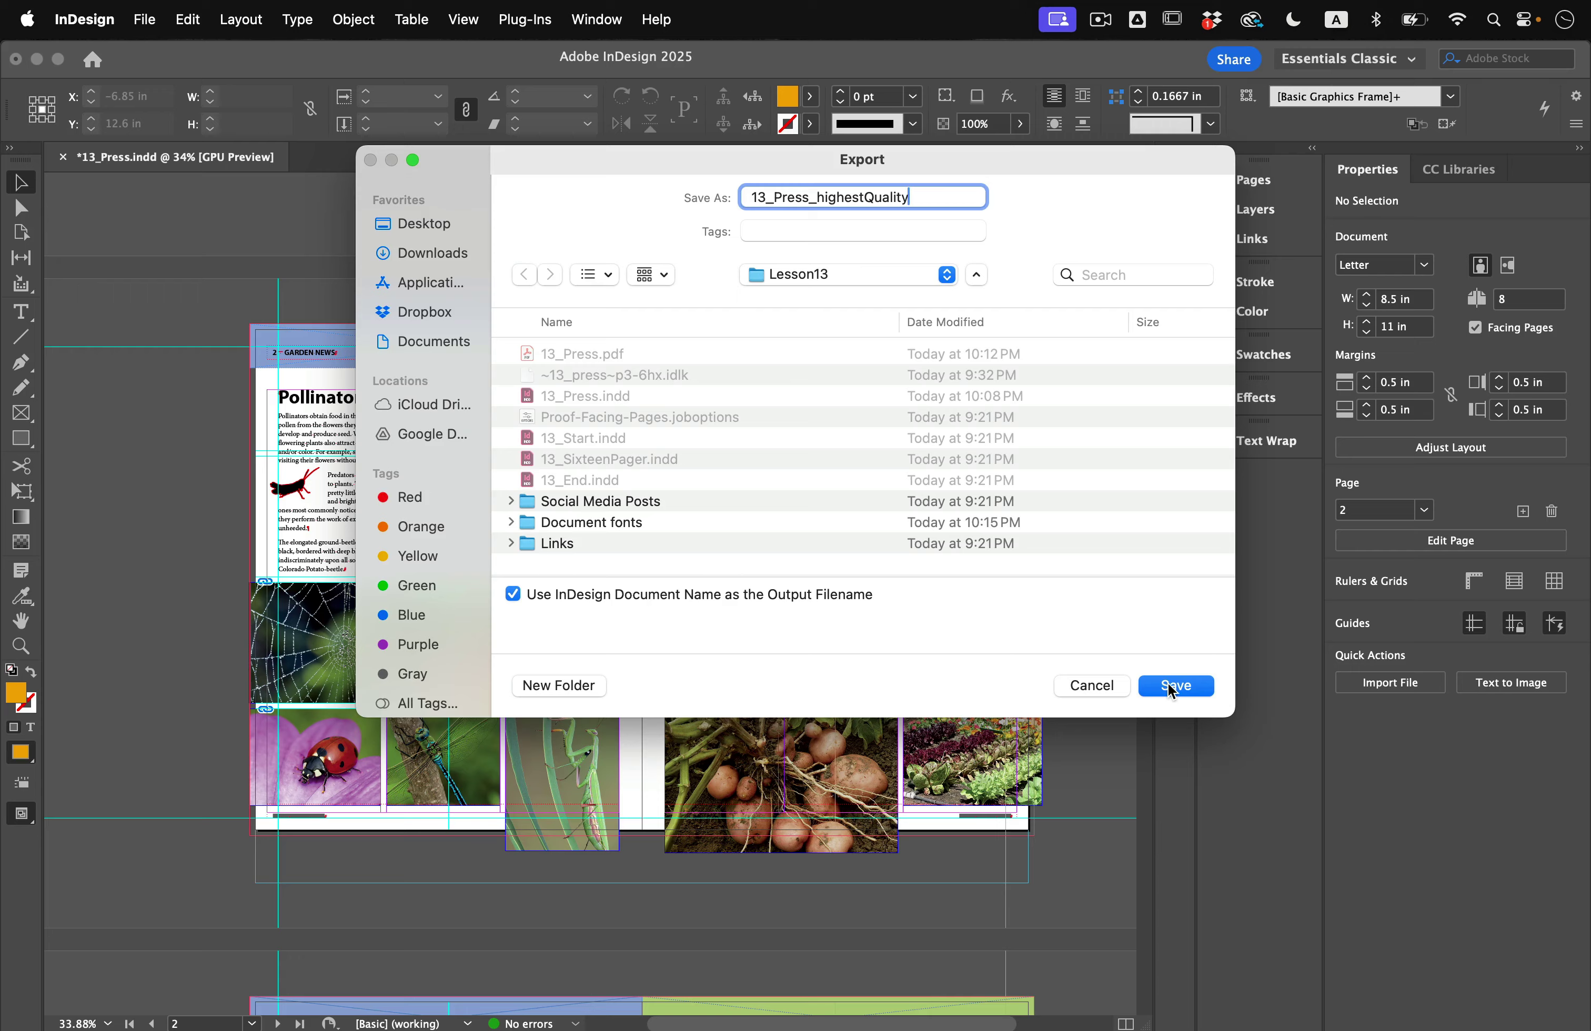
click(1175, 686)
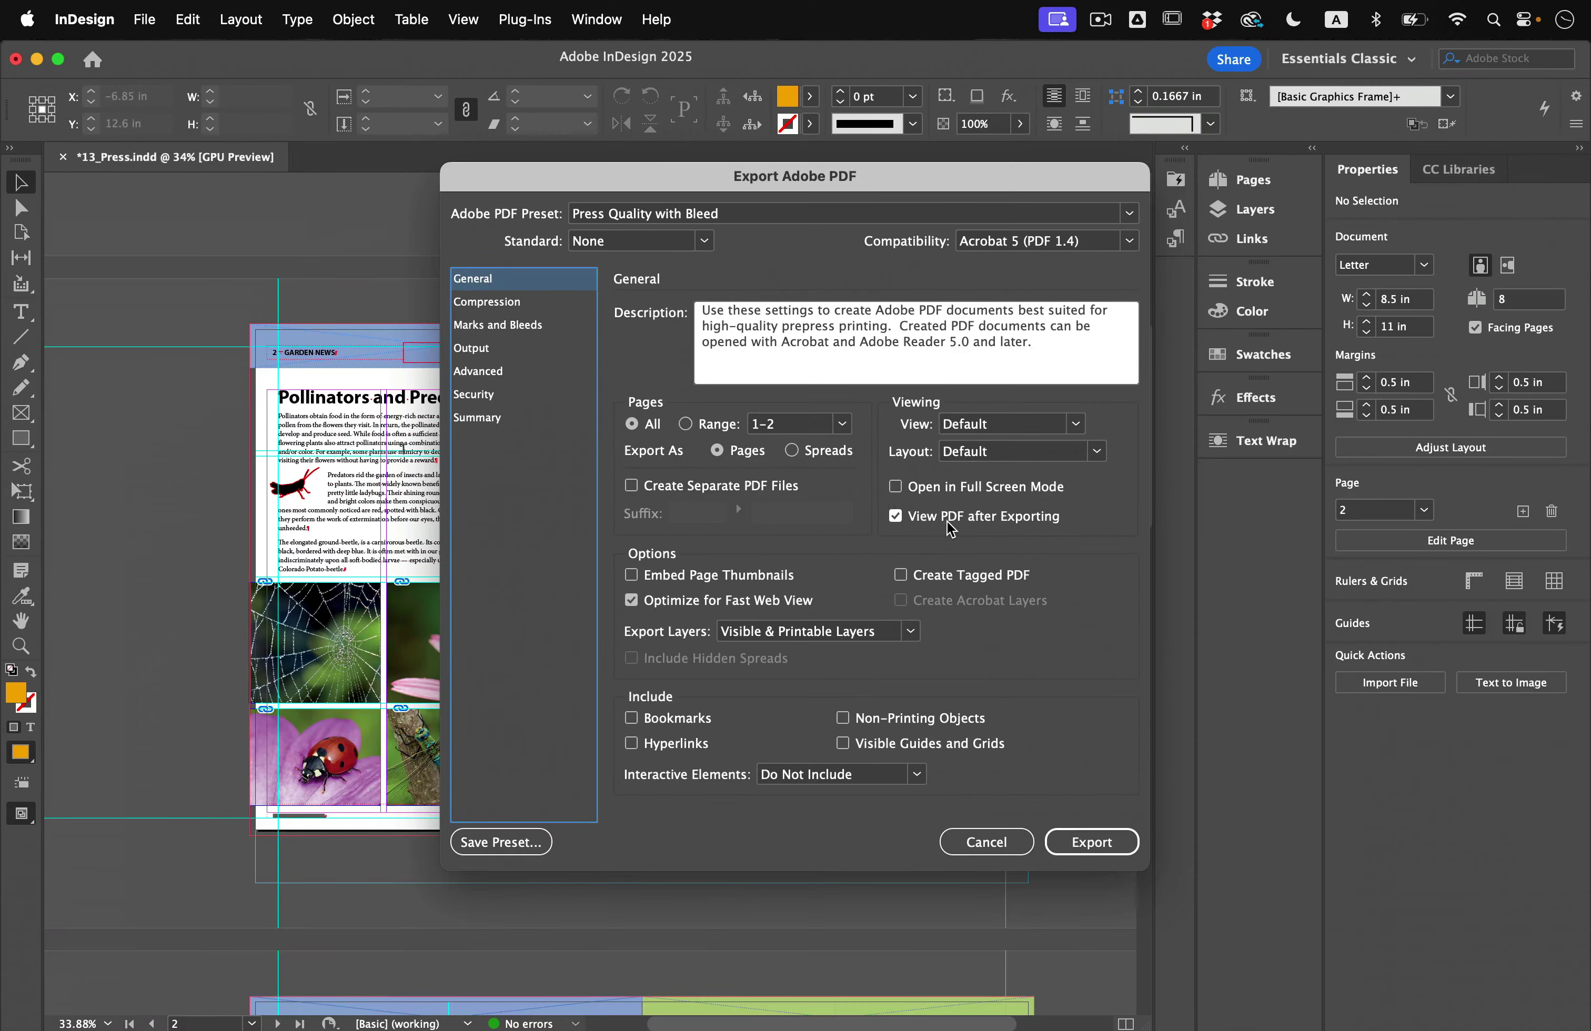
click(1098, 838)
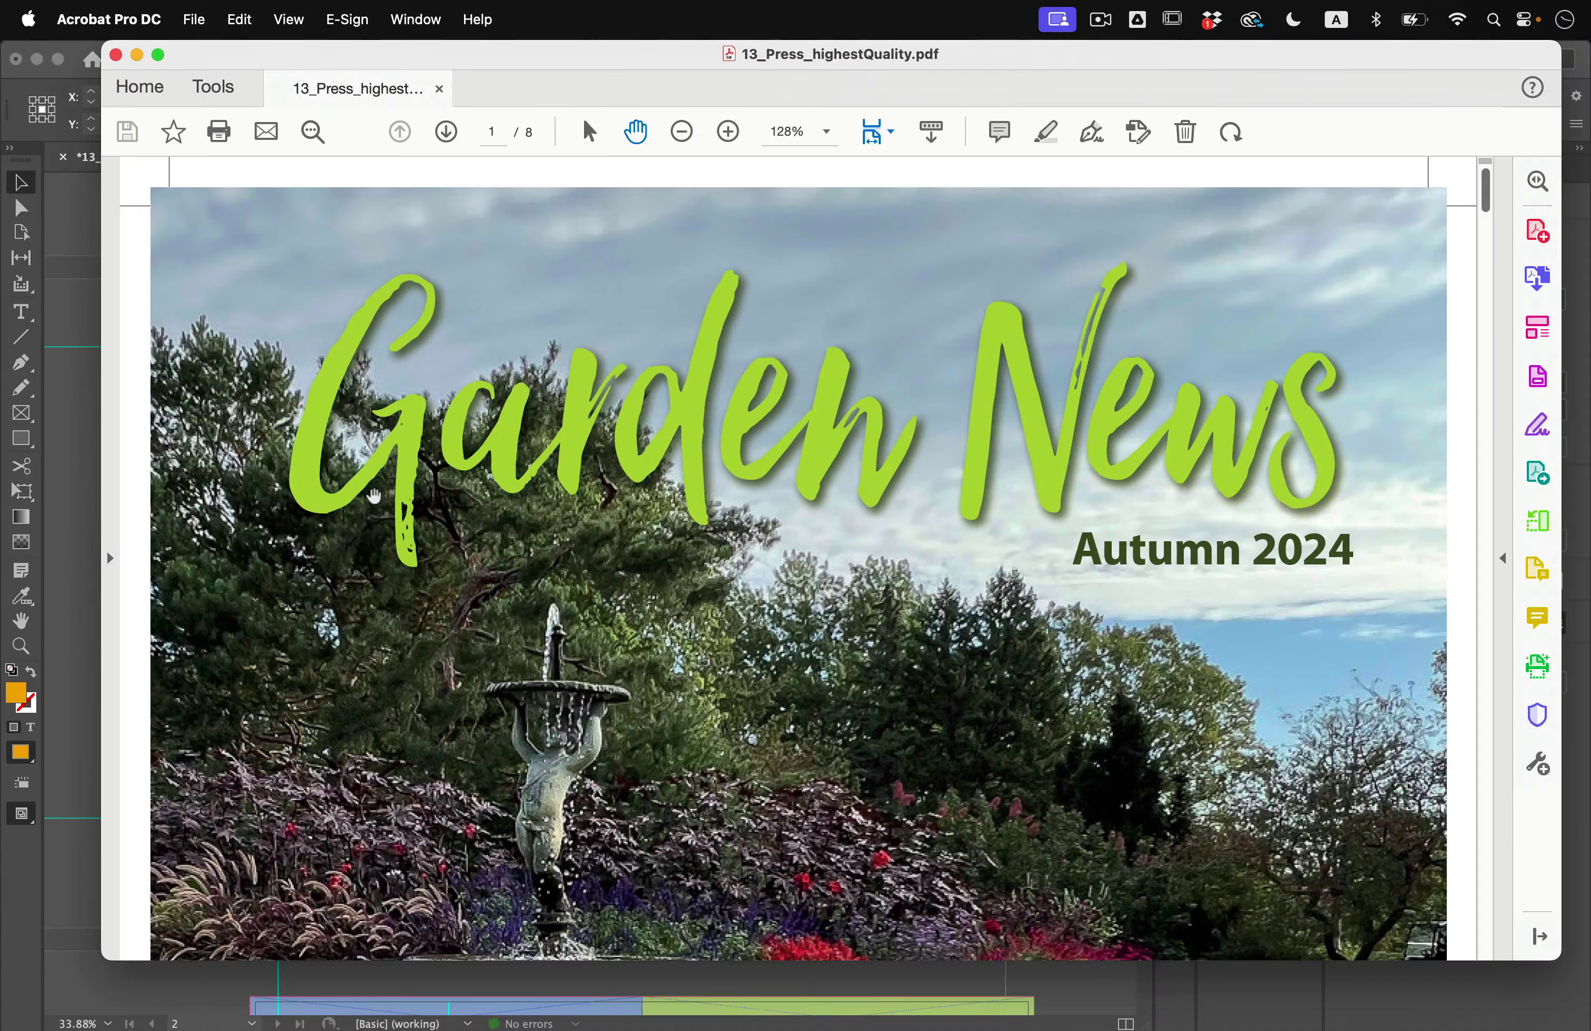
- Look through the exported PDF's pages for crop marks and bleed, close it, and return to the InDesign newsletter
scroll(374, 495, down, 20)
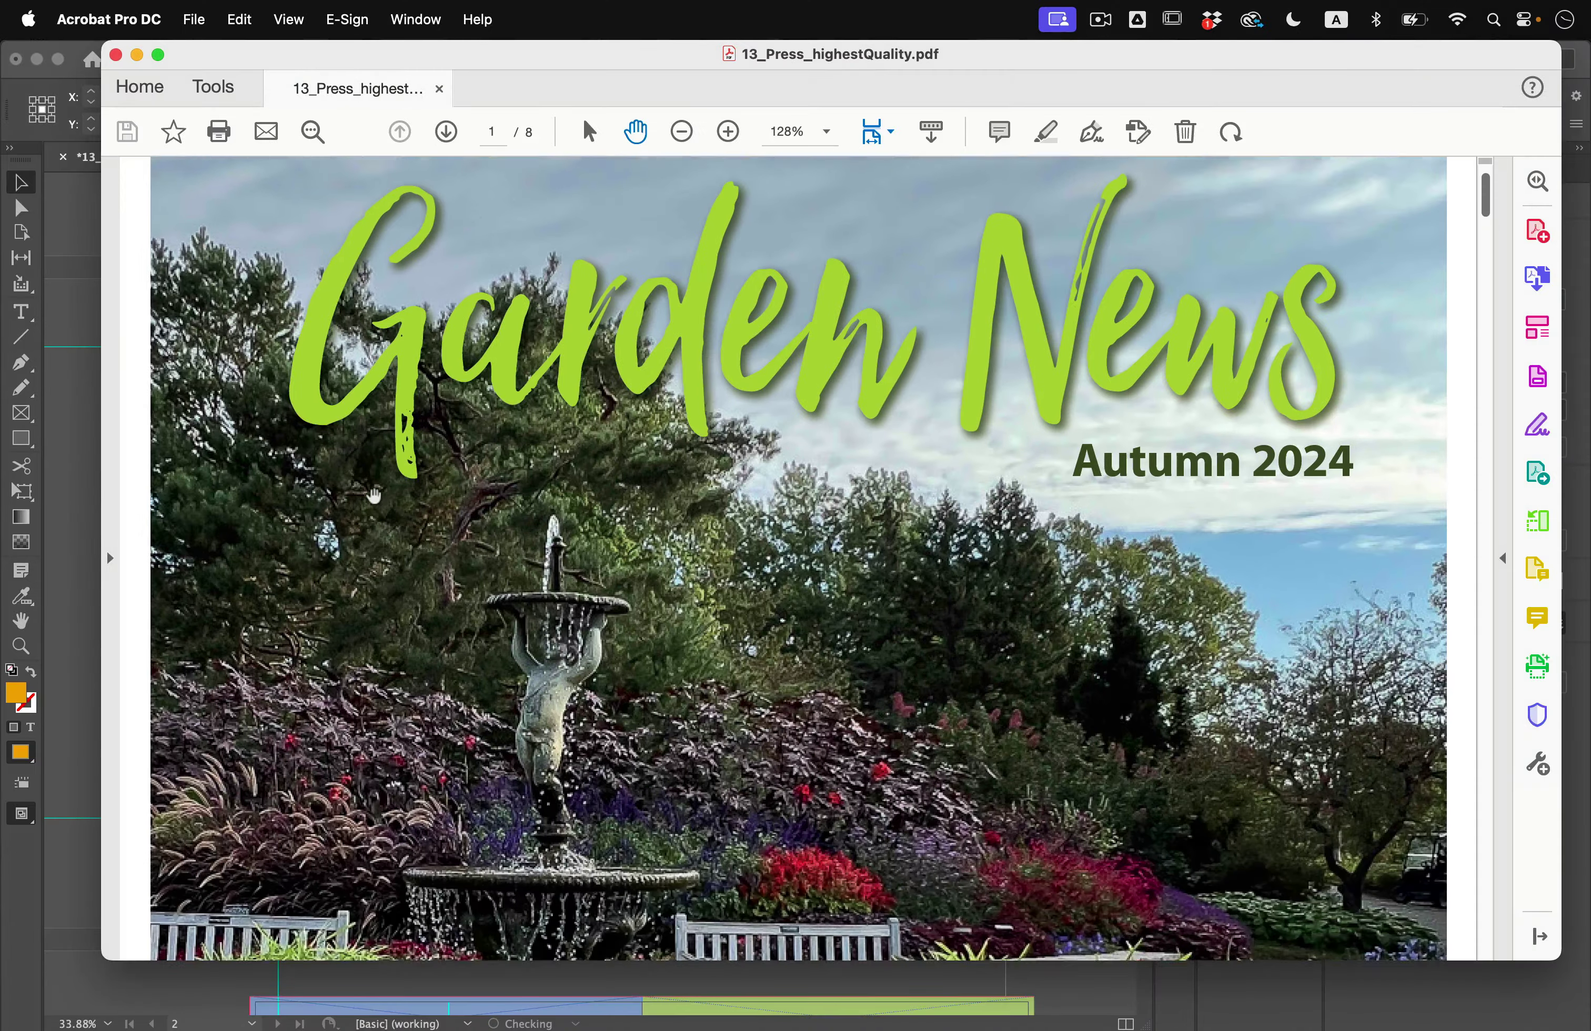
scroll(374, 496, down, 20)
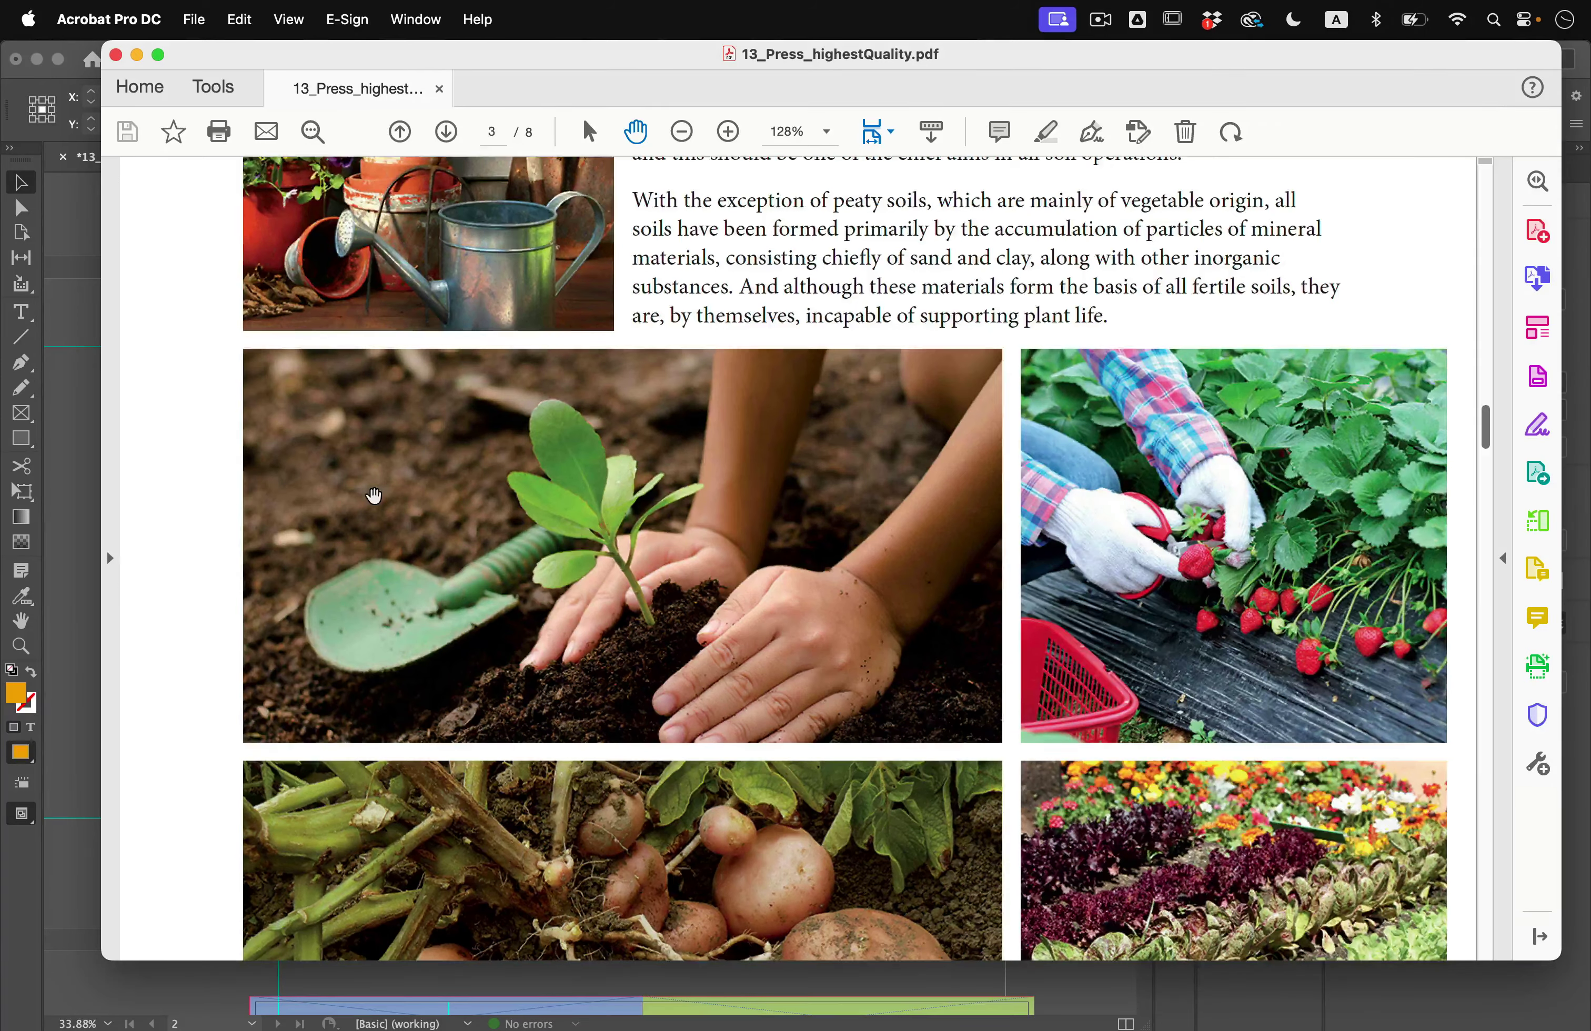
scroll(373, 495, up, 20)
scroll(374, 495, up, 5)
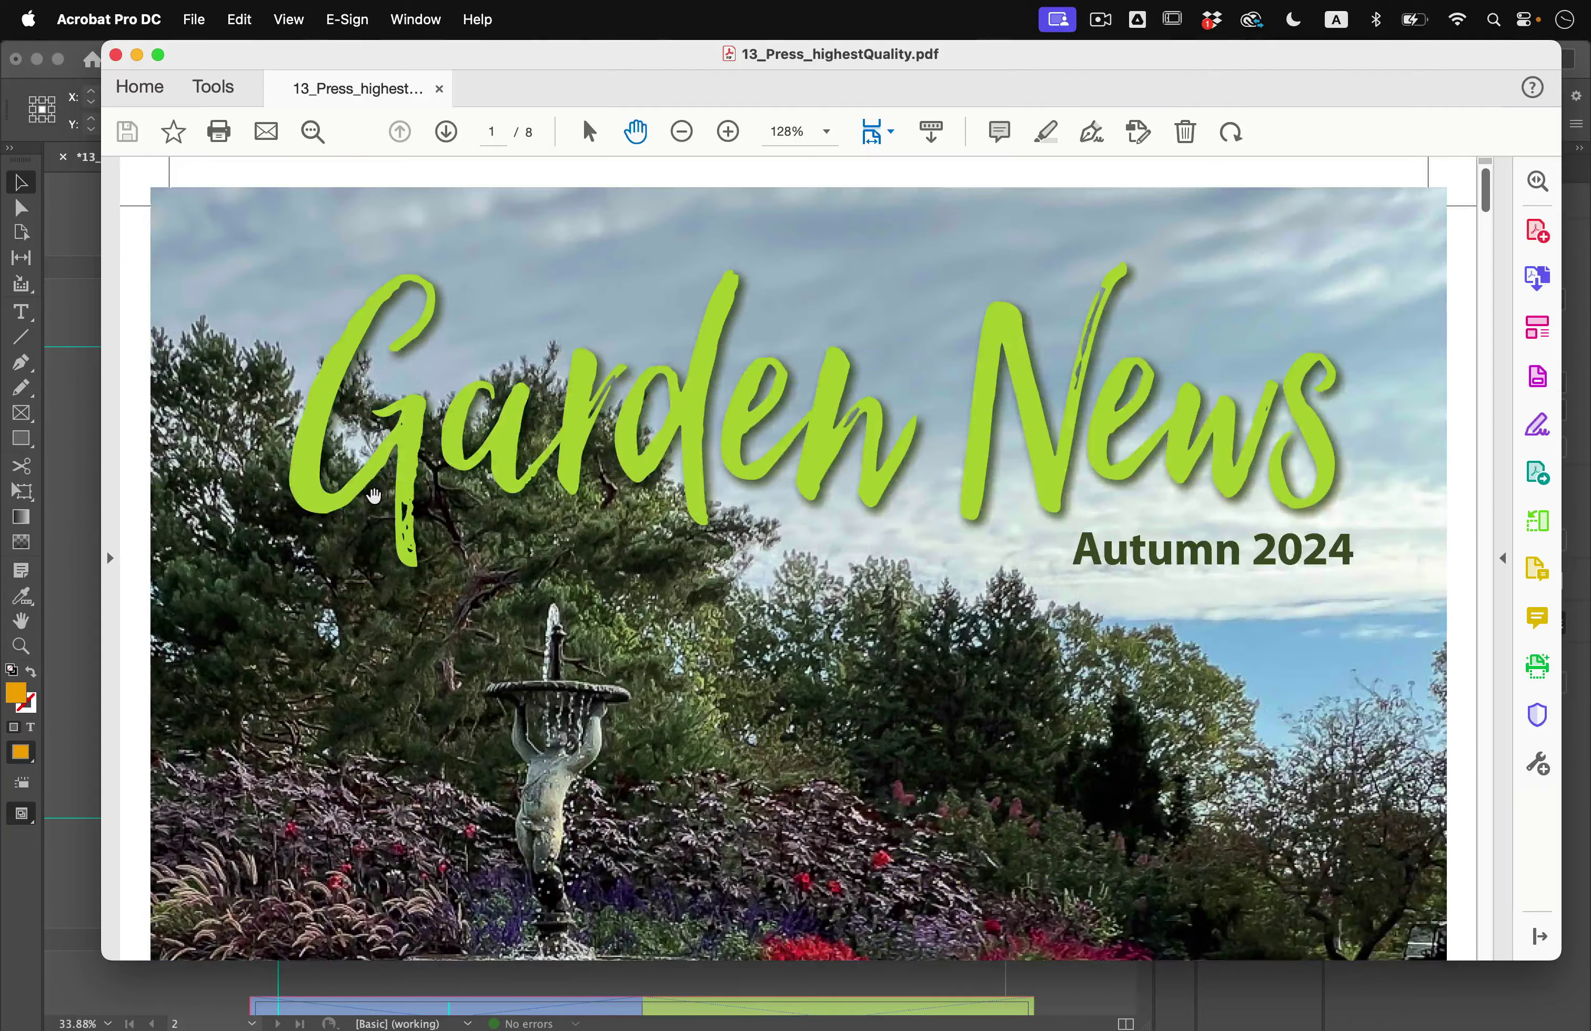
click(115, 55)
click(261, 62)
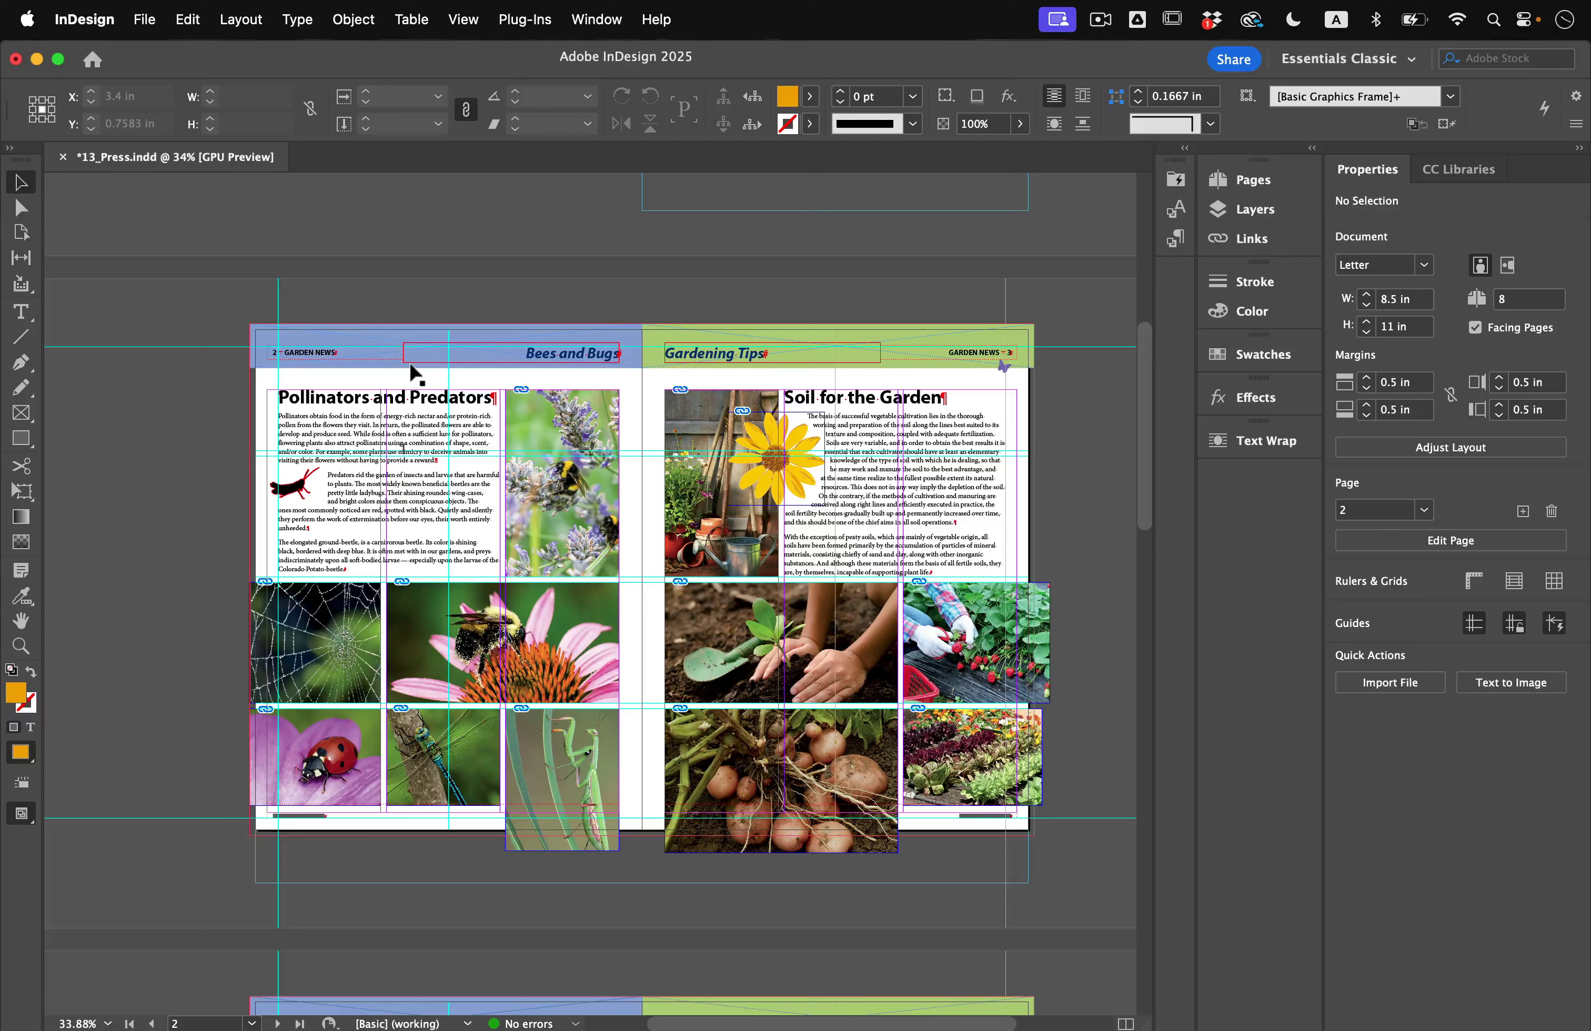
- Save the "Press Quality with Bleed" preset as a settings file named "PDF High Res Print" in the Lesson13 folder
click(145, 20)
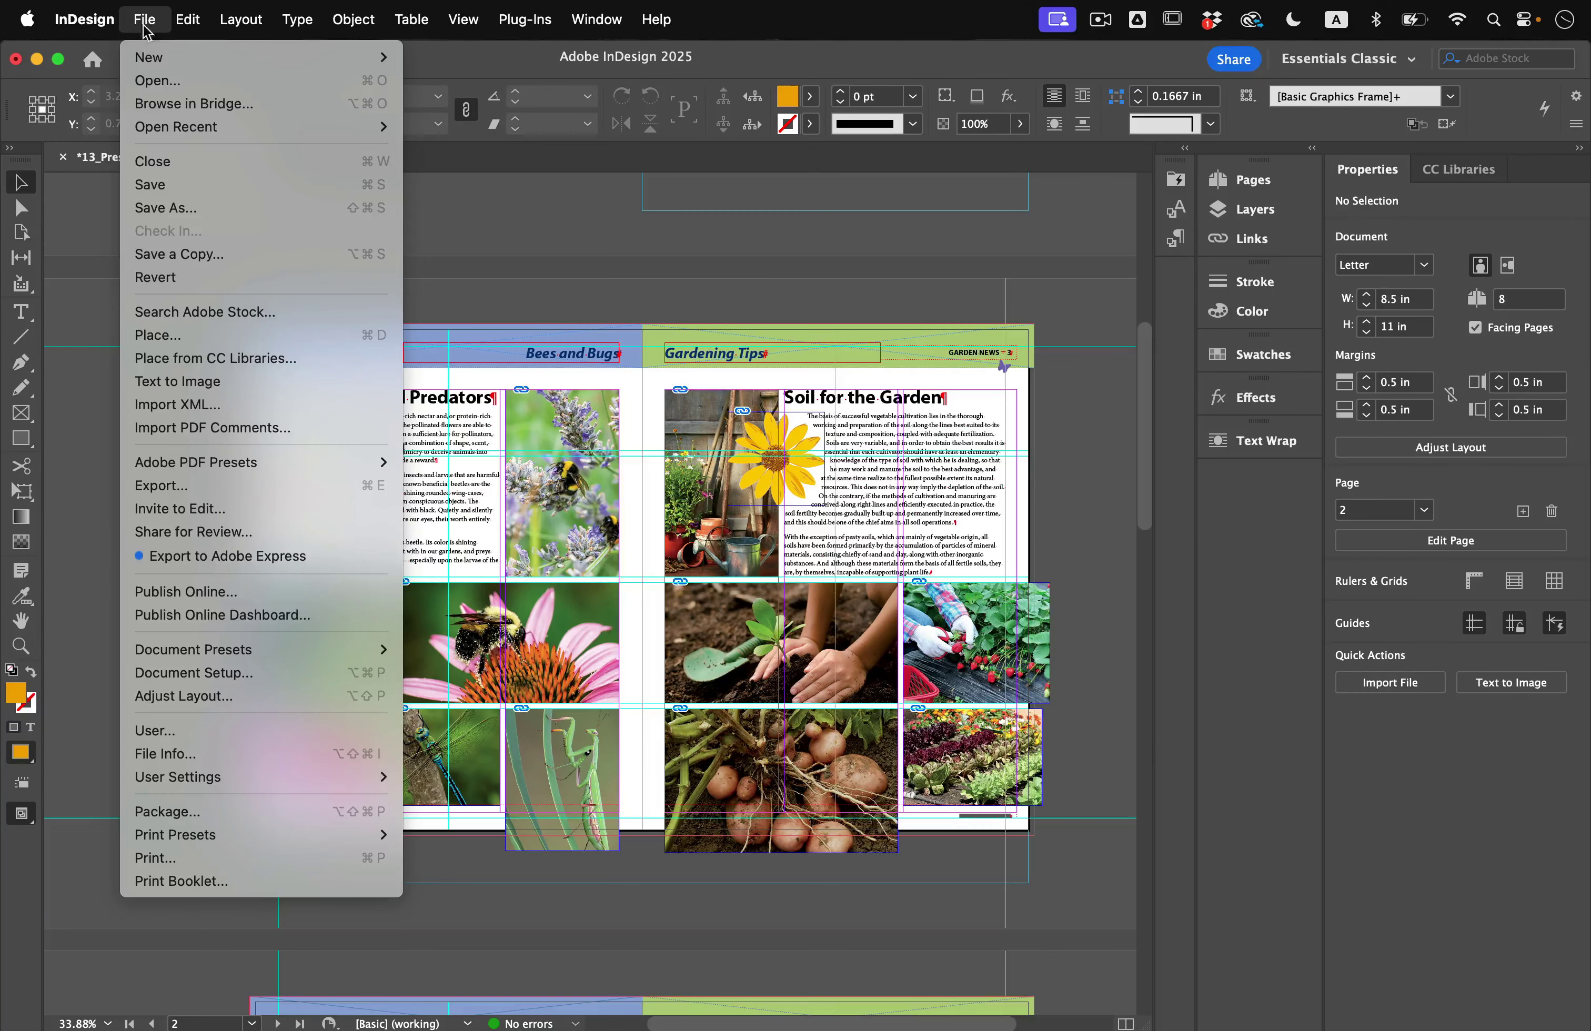
mouse_move(218, 457)
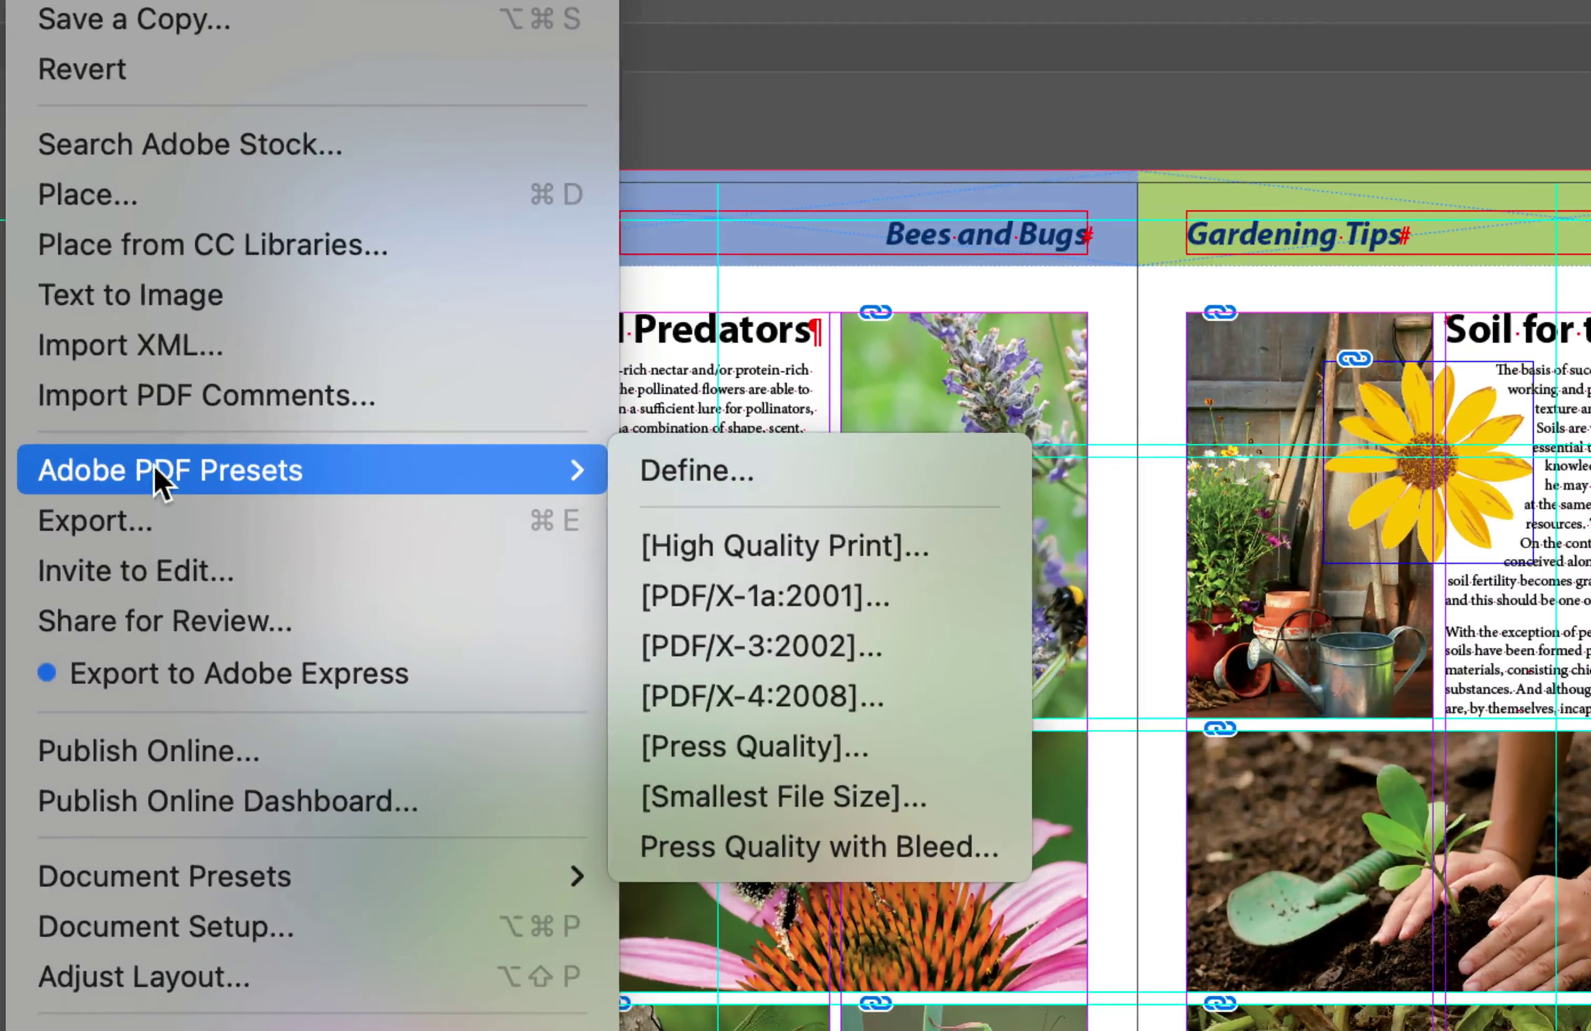
click(680, 477)
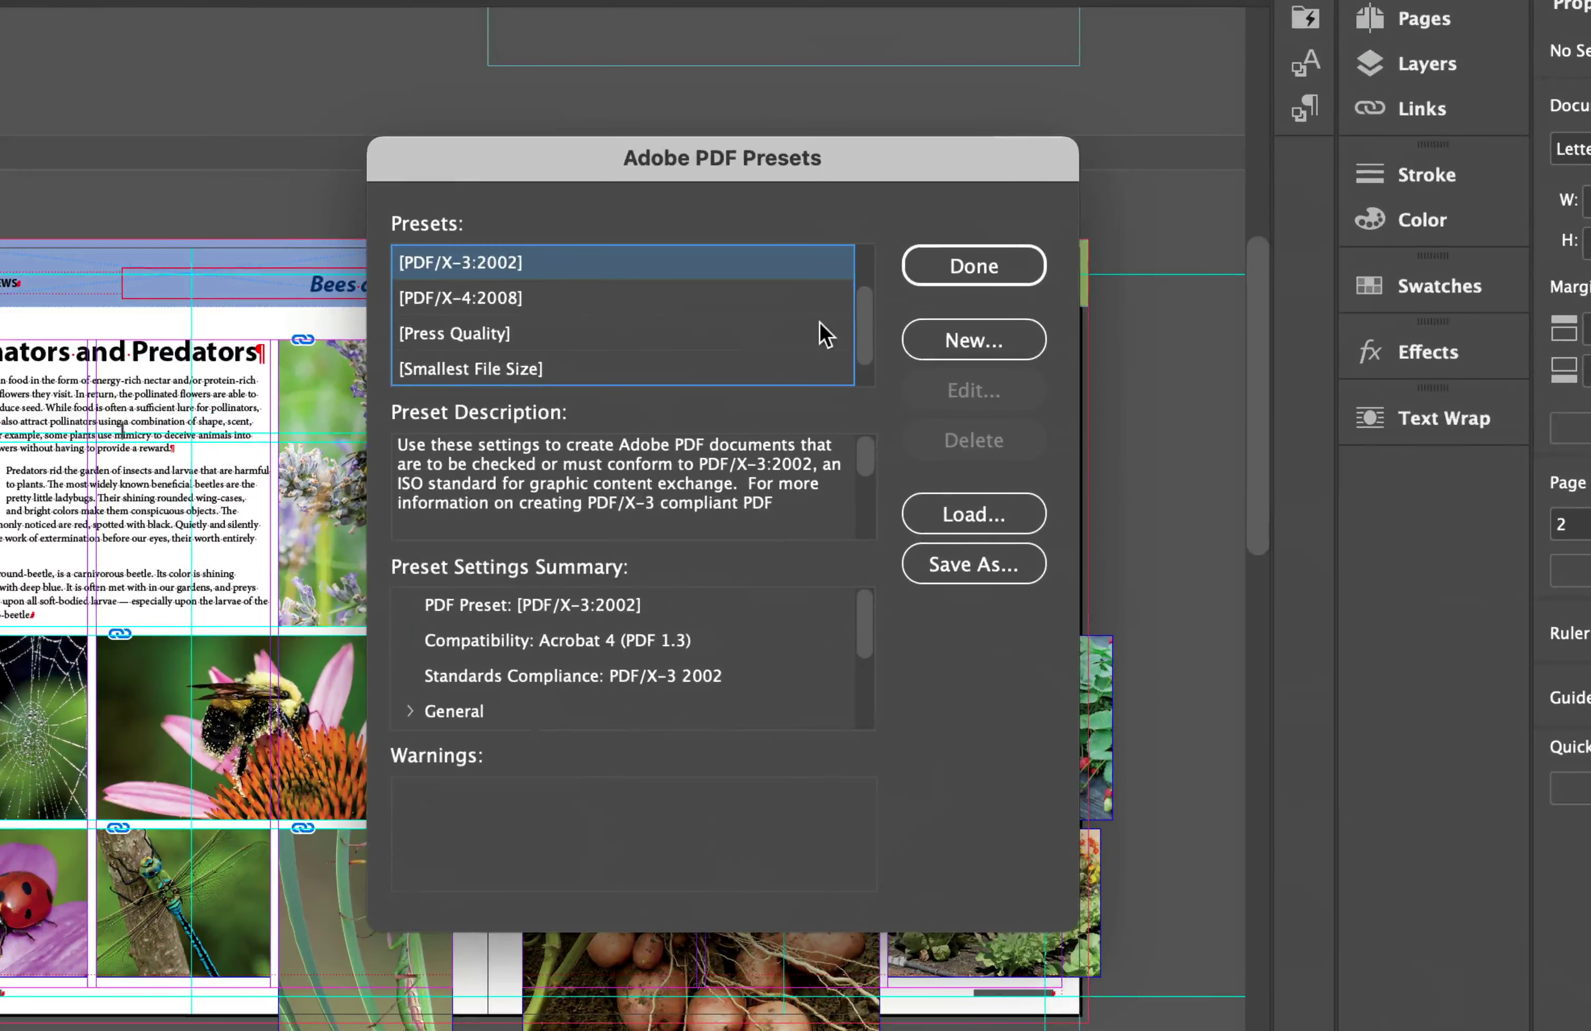
scroll(870, 388, down, 1)
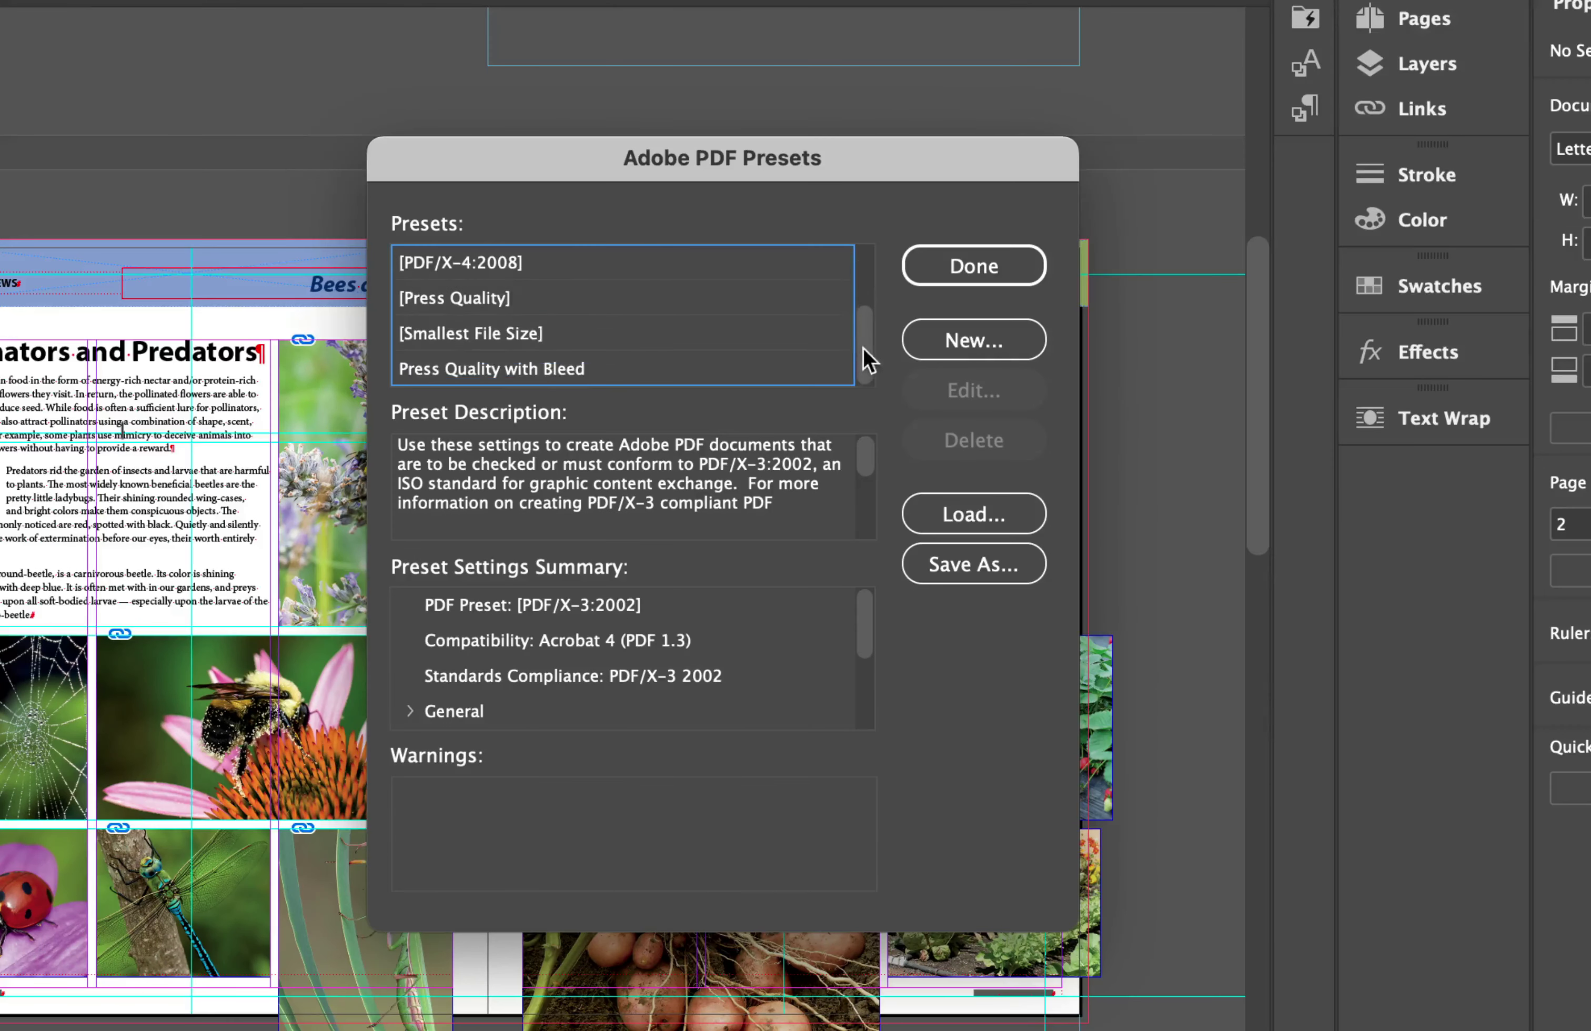
click(469, 376)
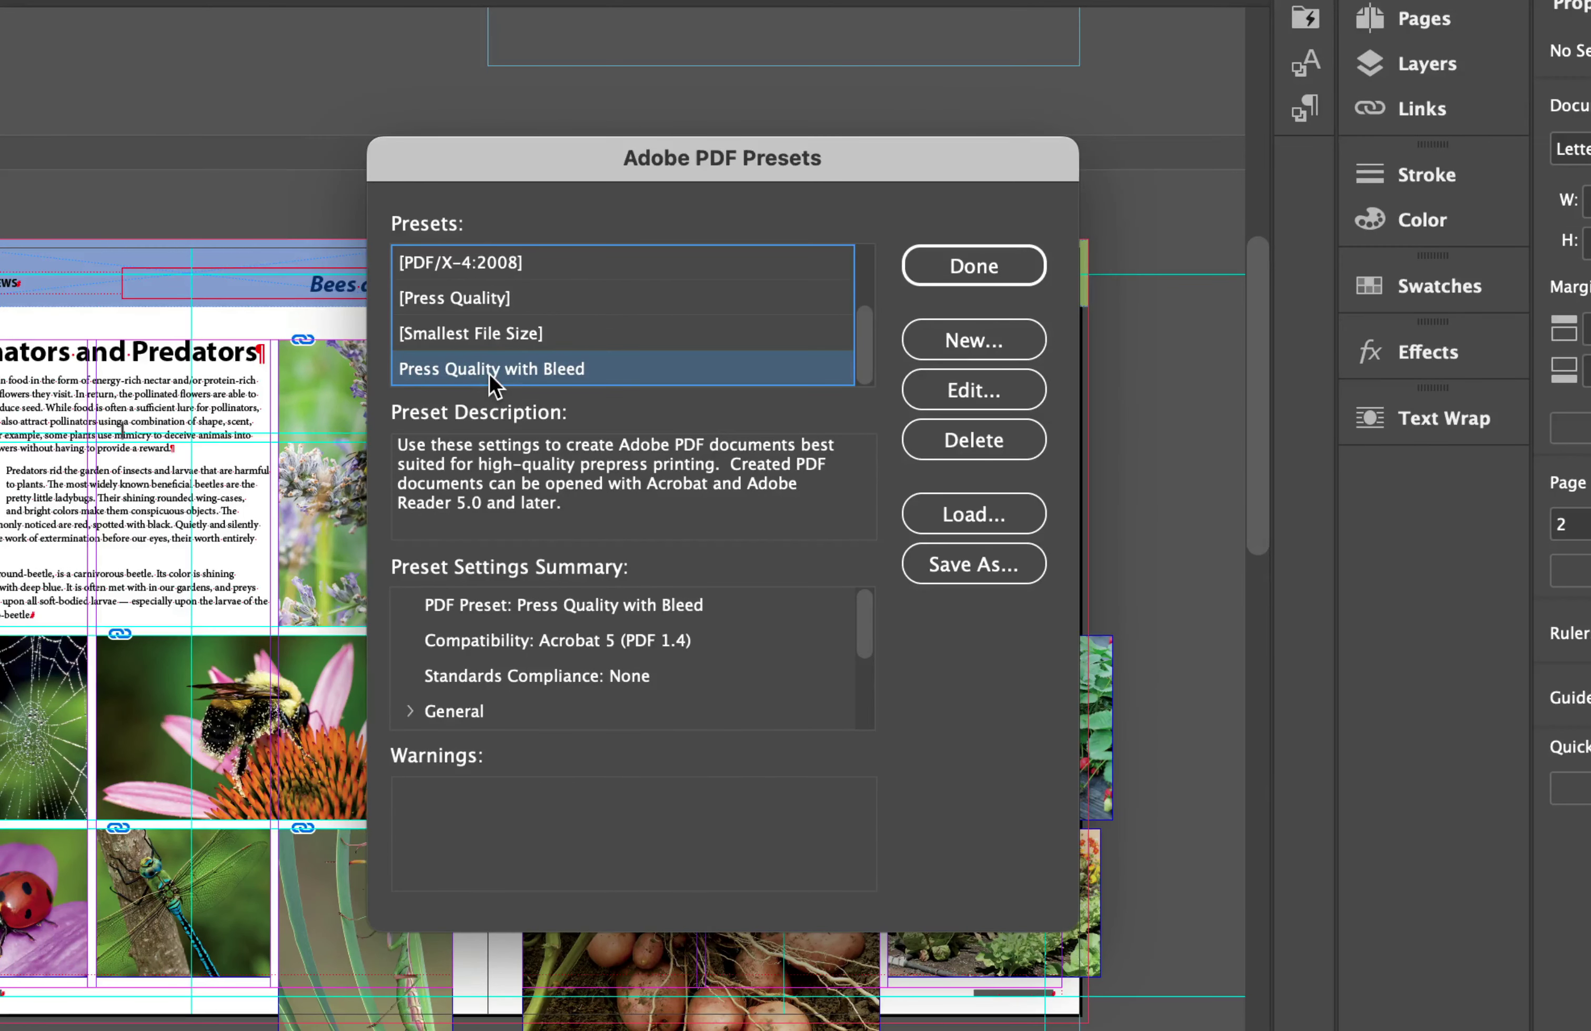
click(904, 551)
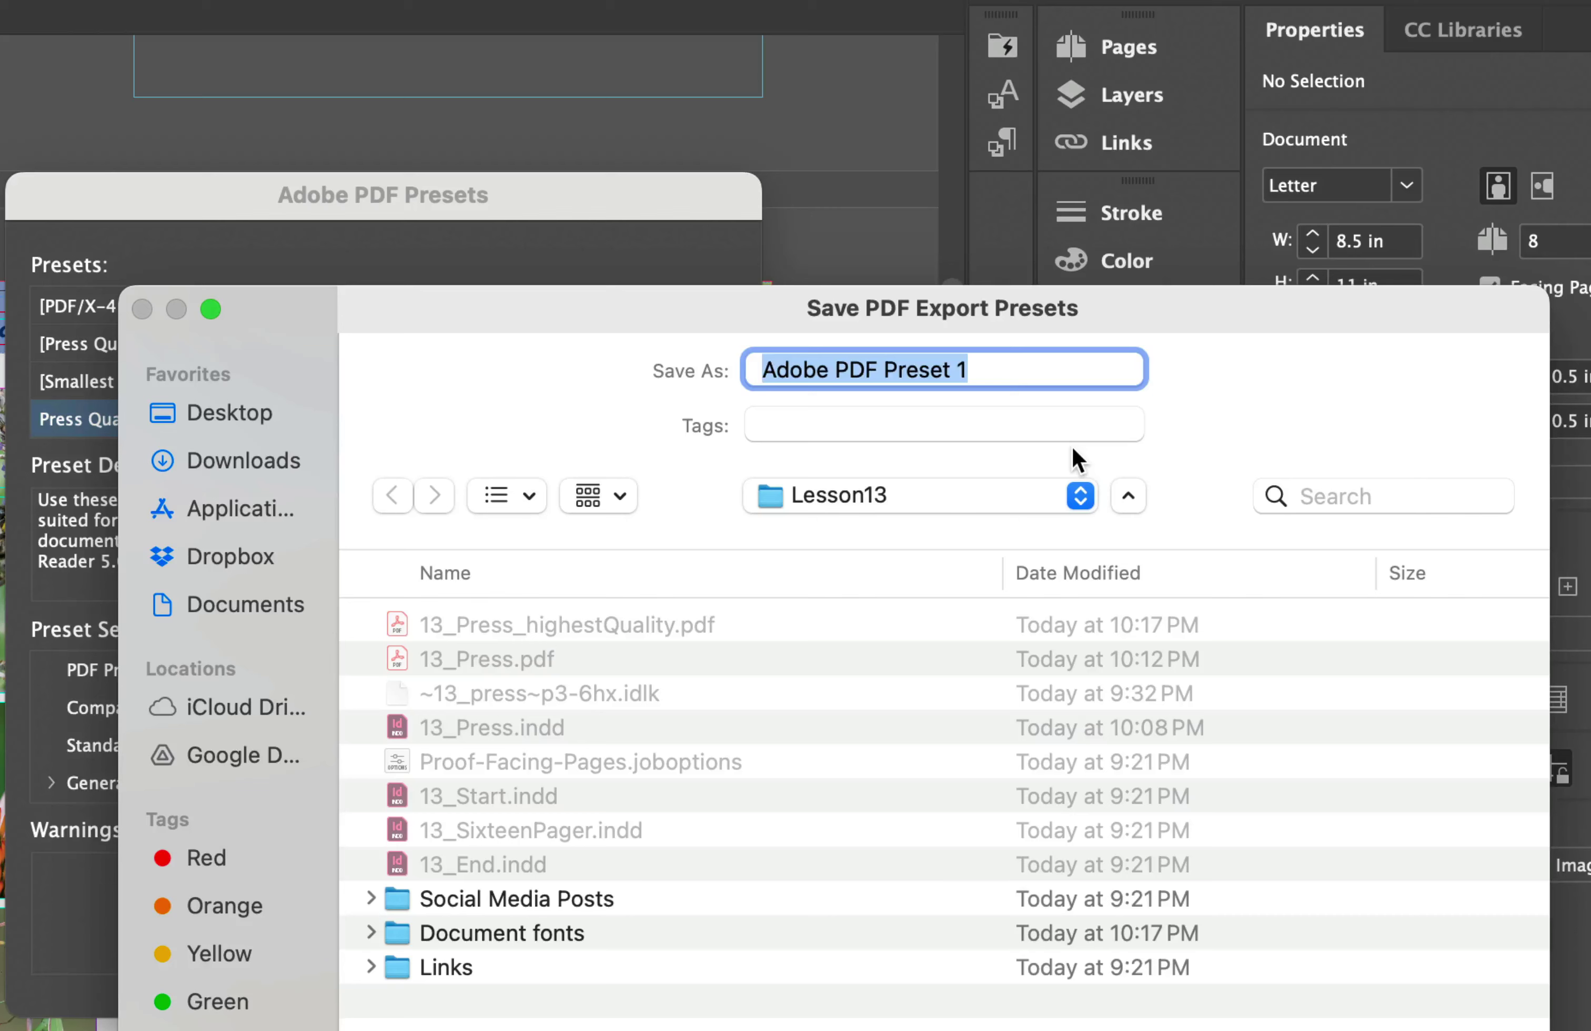
text(PDF High Res )
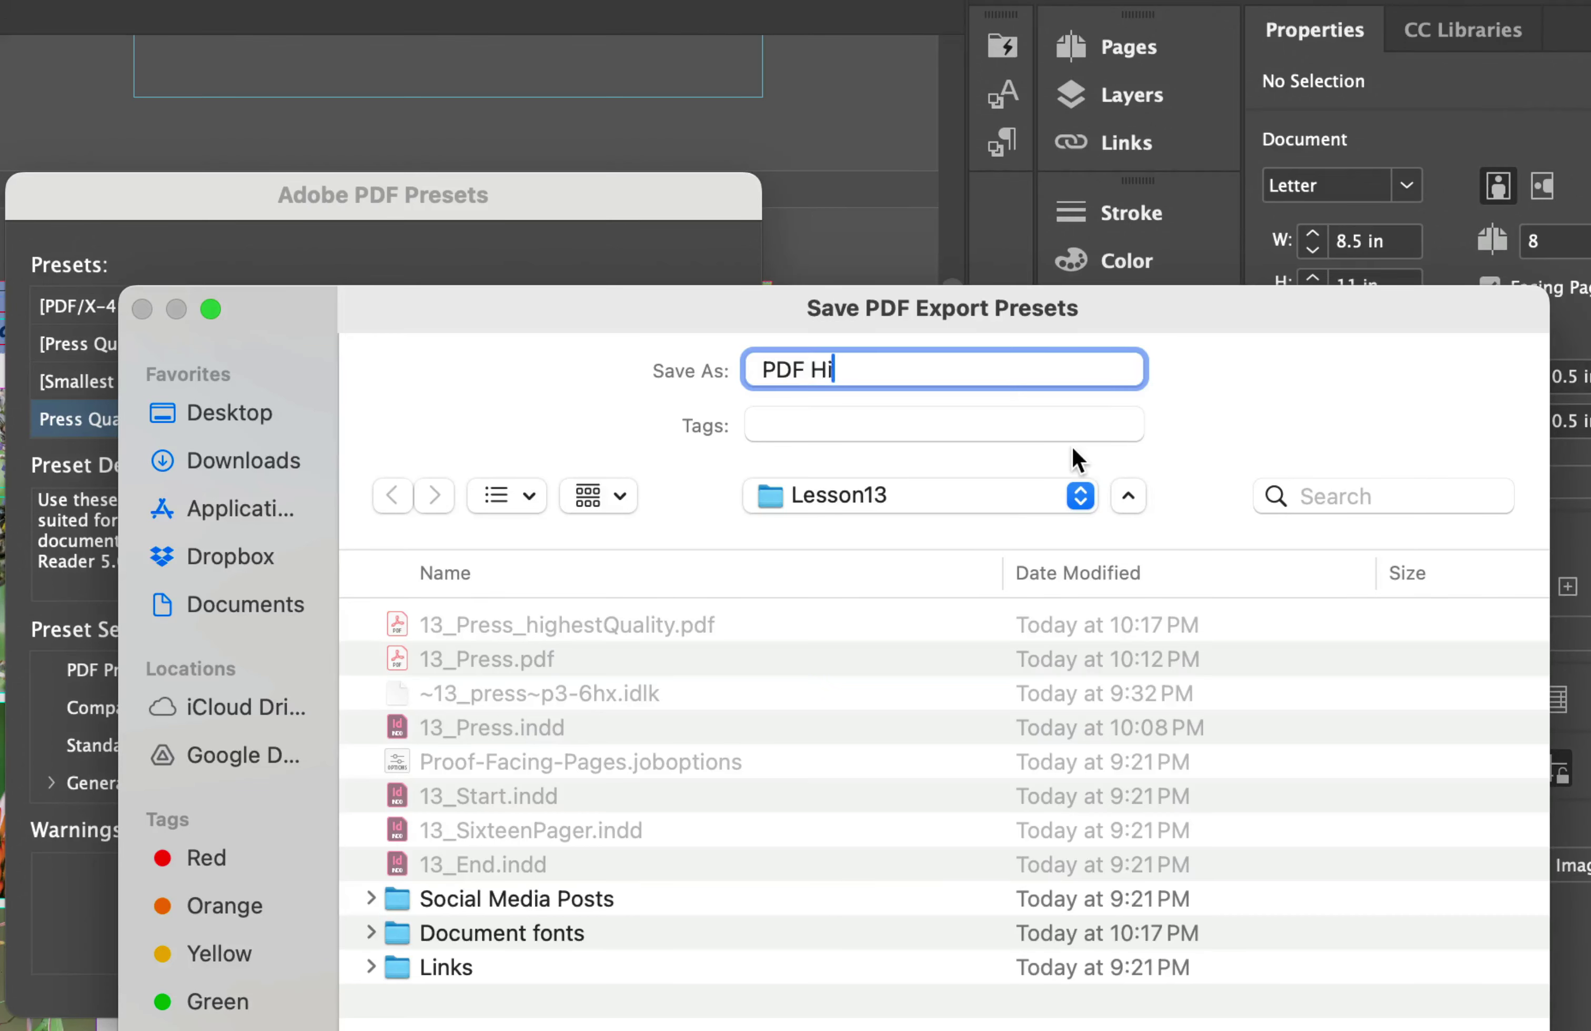
text(Print)
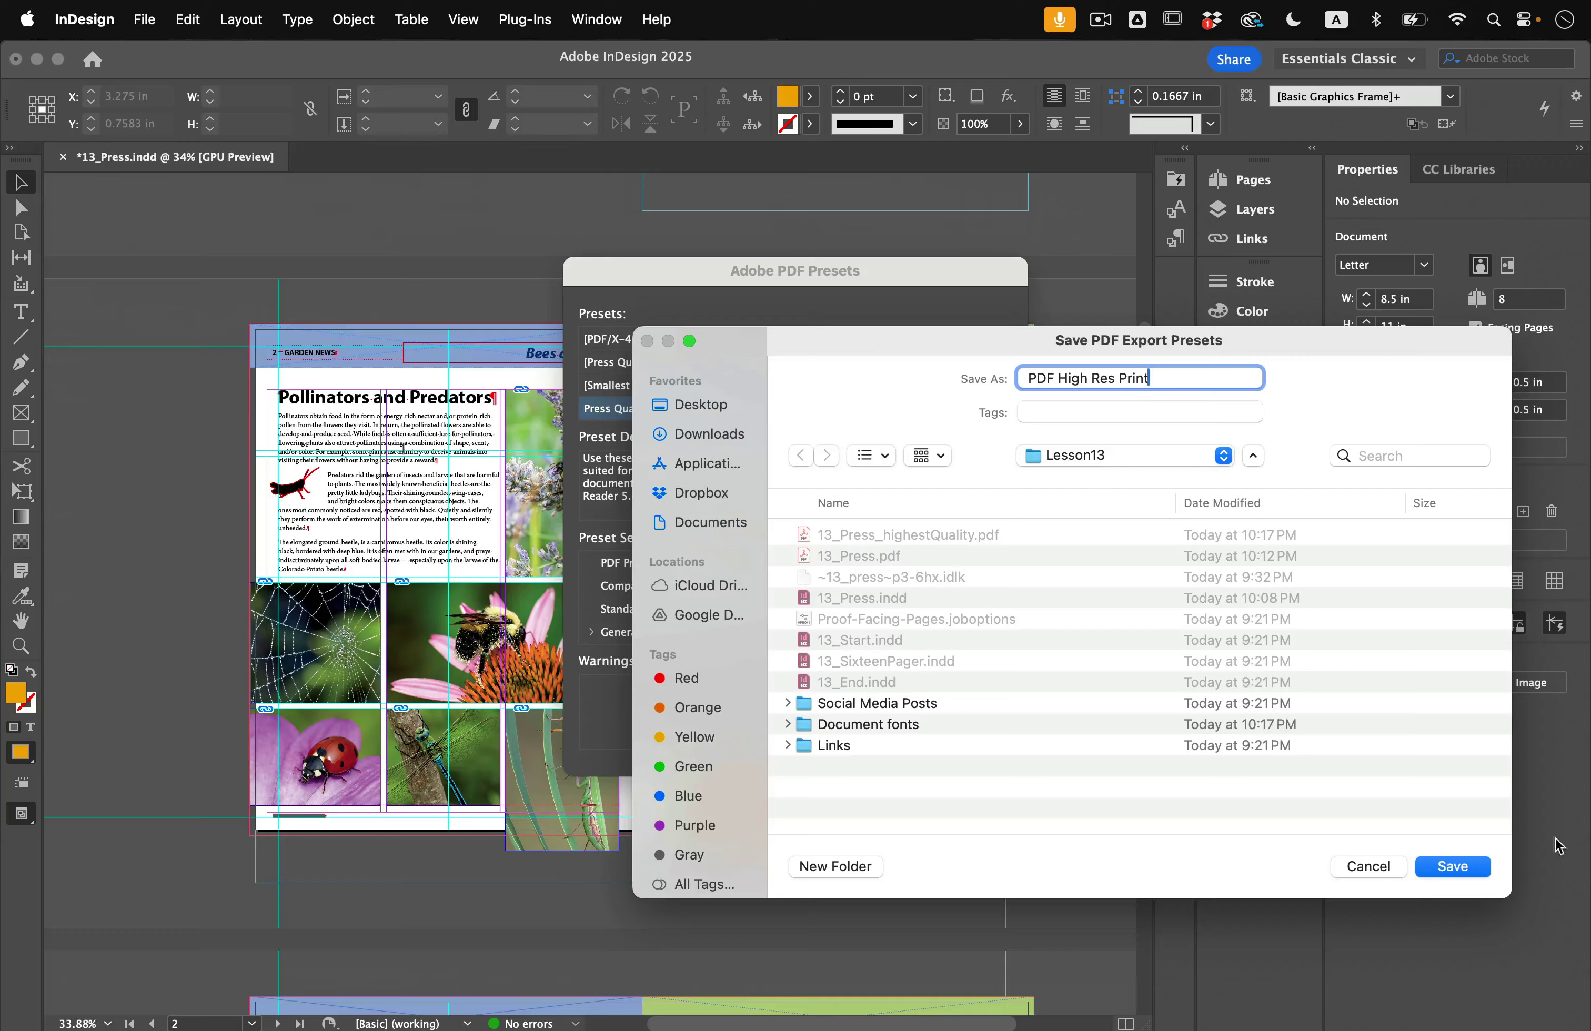
click(1456, 869)
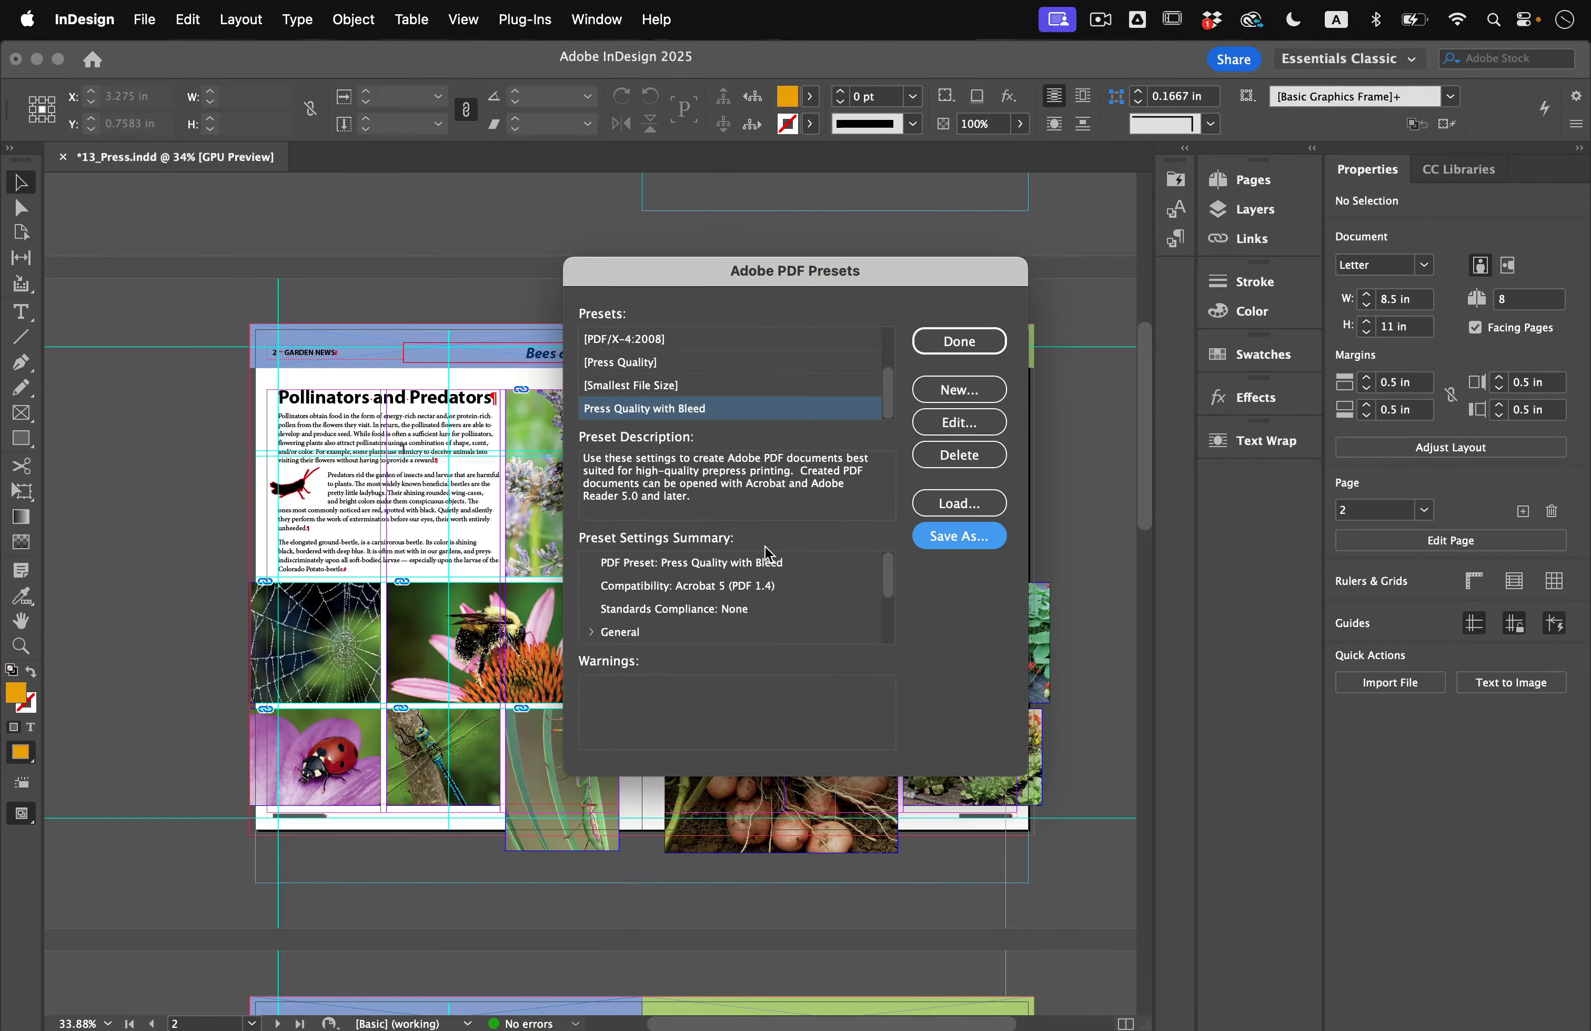
- Switch to the Lesson13 folder in Finder, inspect the two .joboptions preset files, and return to InDesign's PDF preset manager
key(ctrl+Up)
click(486, 358)
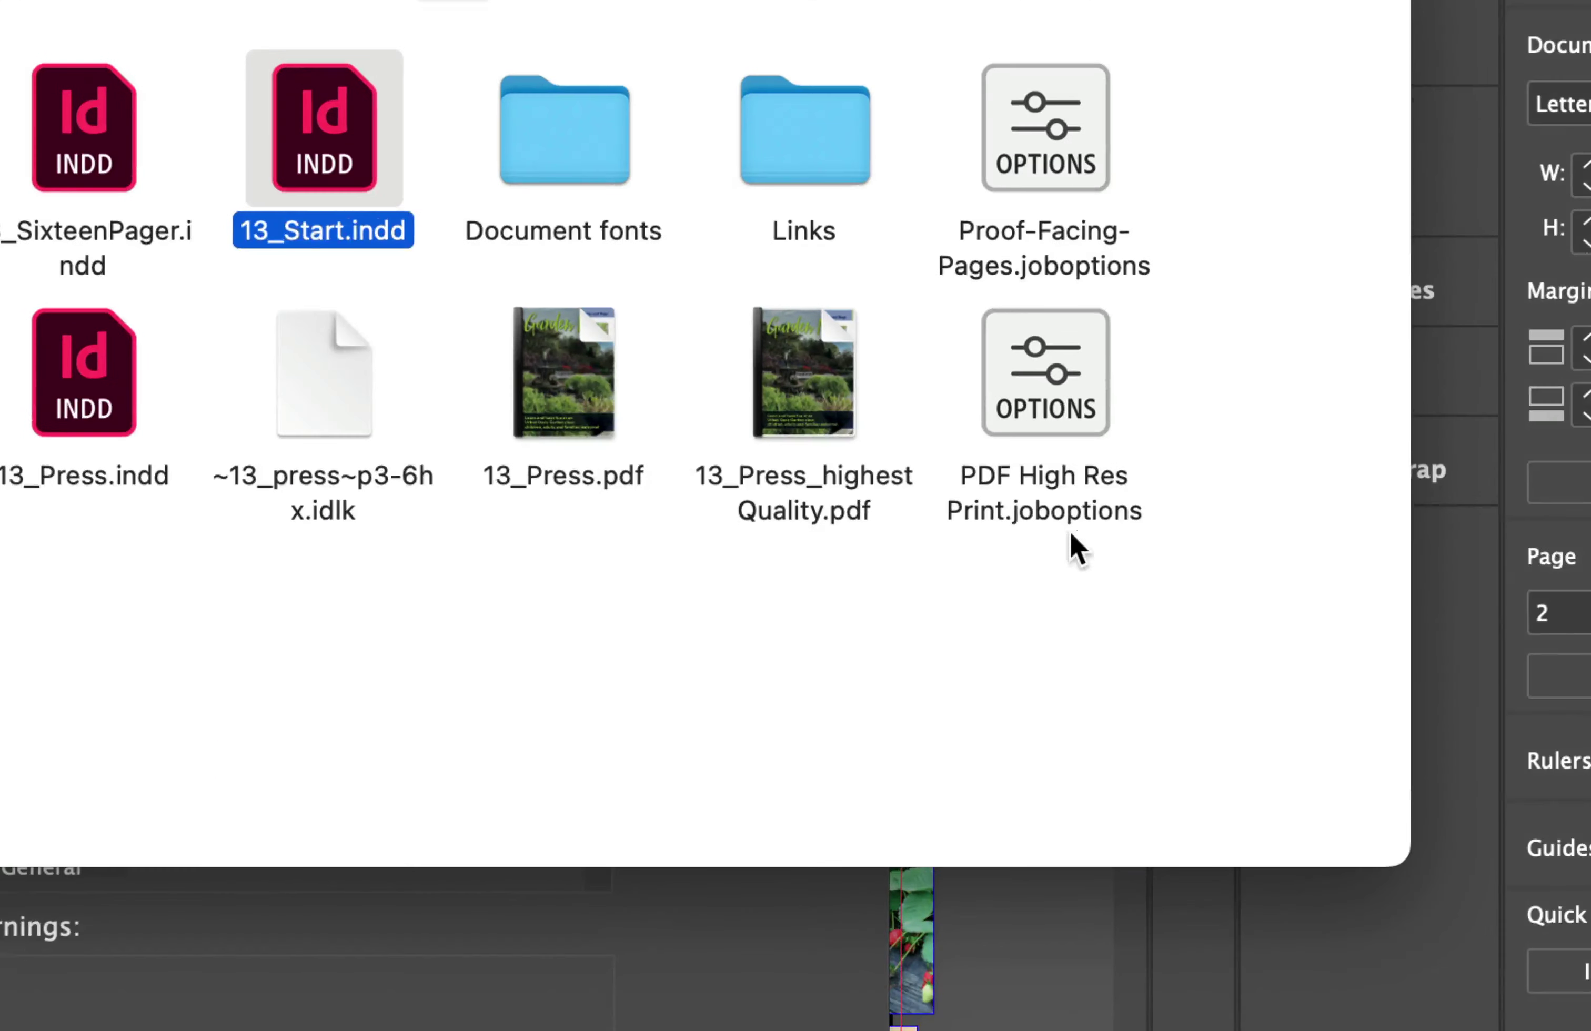
click(1098, 461)
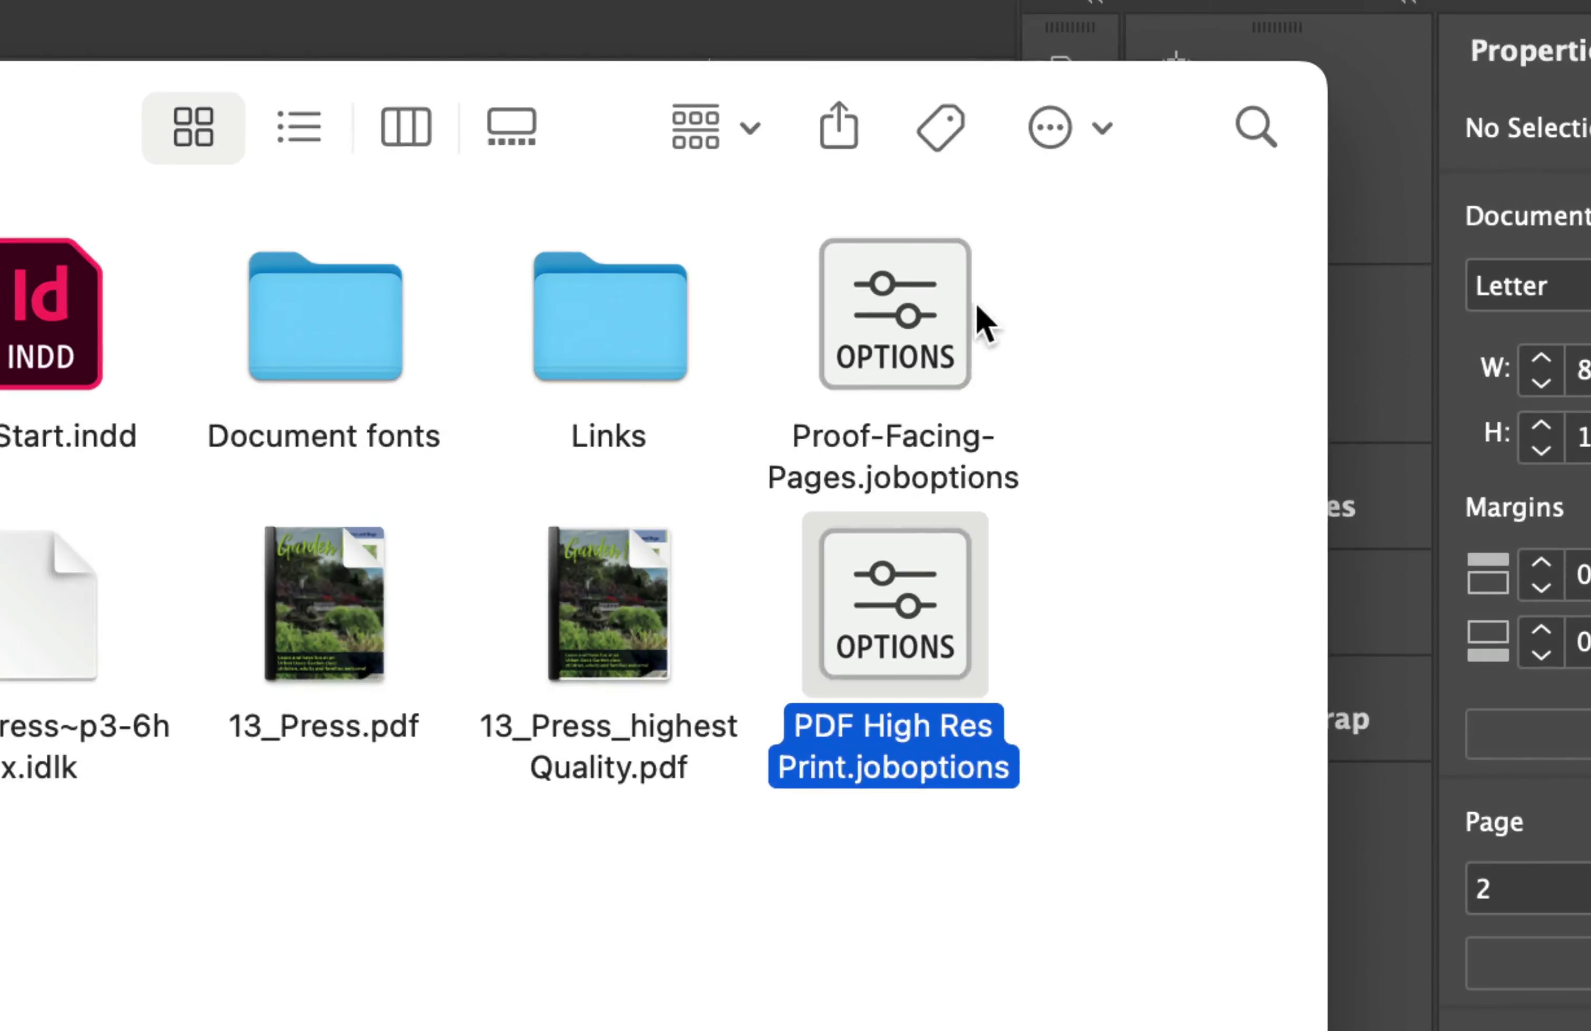
click(1132, 282)
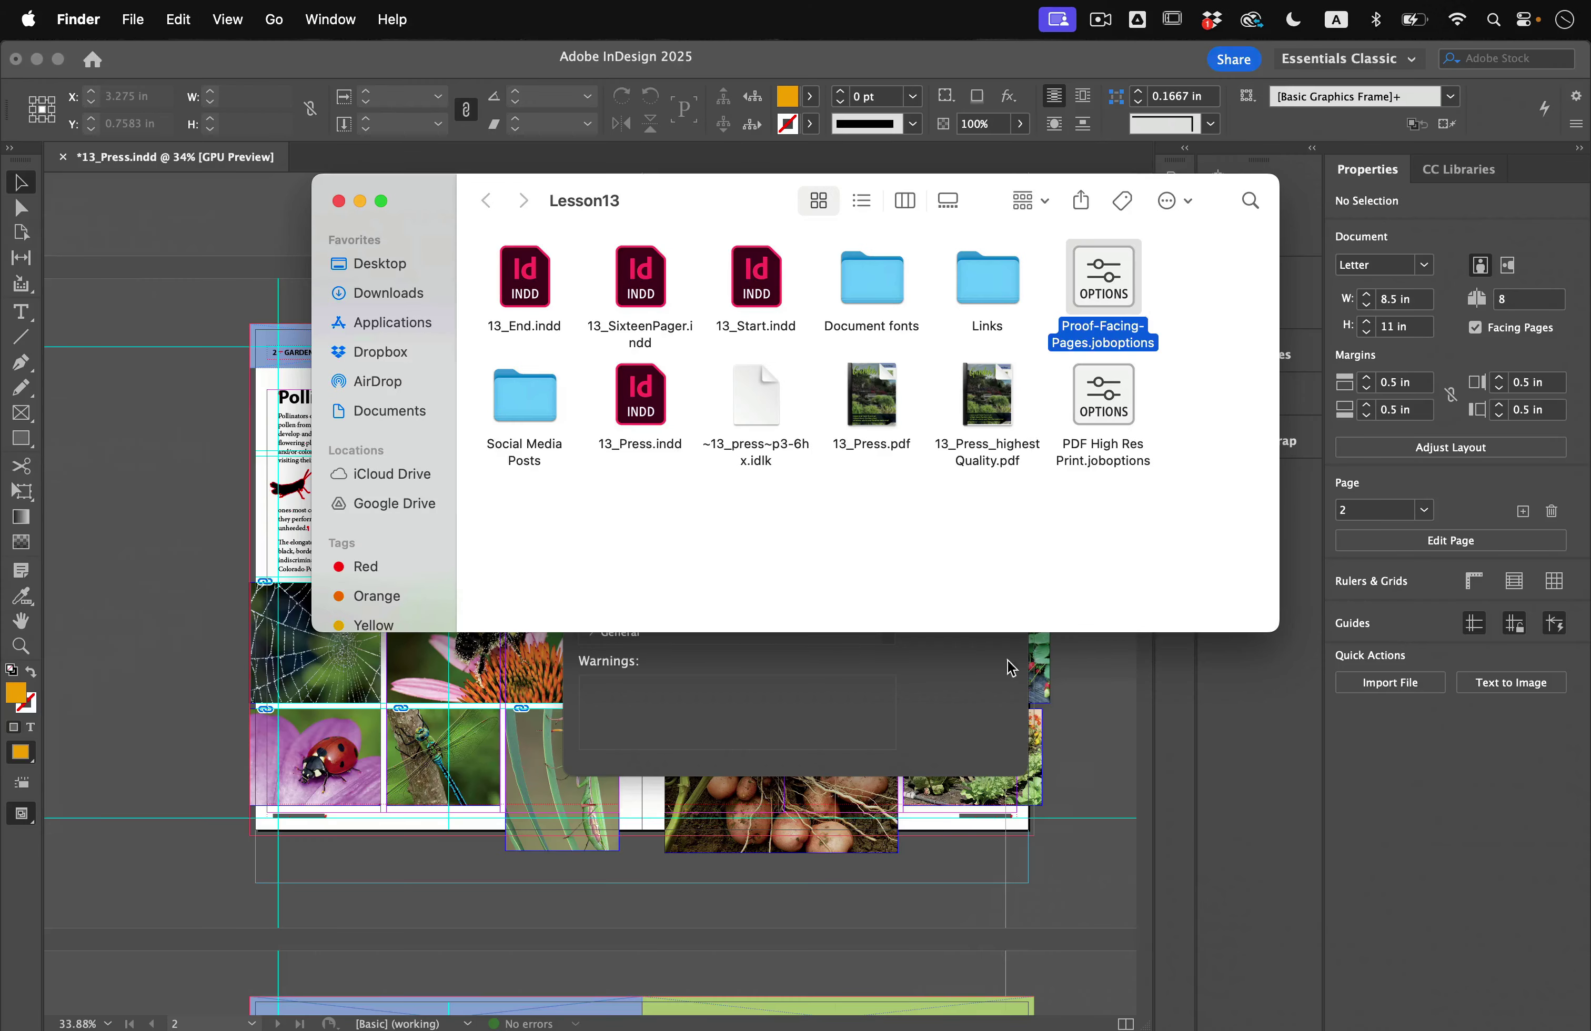
click(1001, 672)
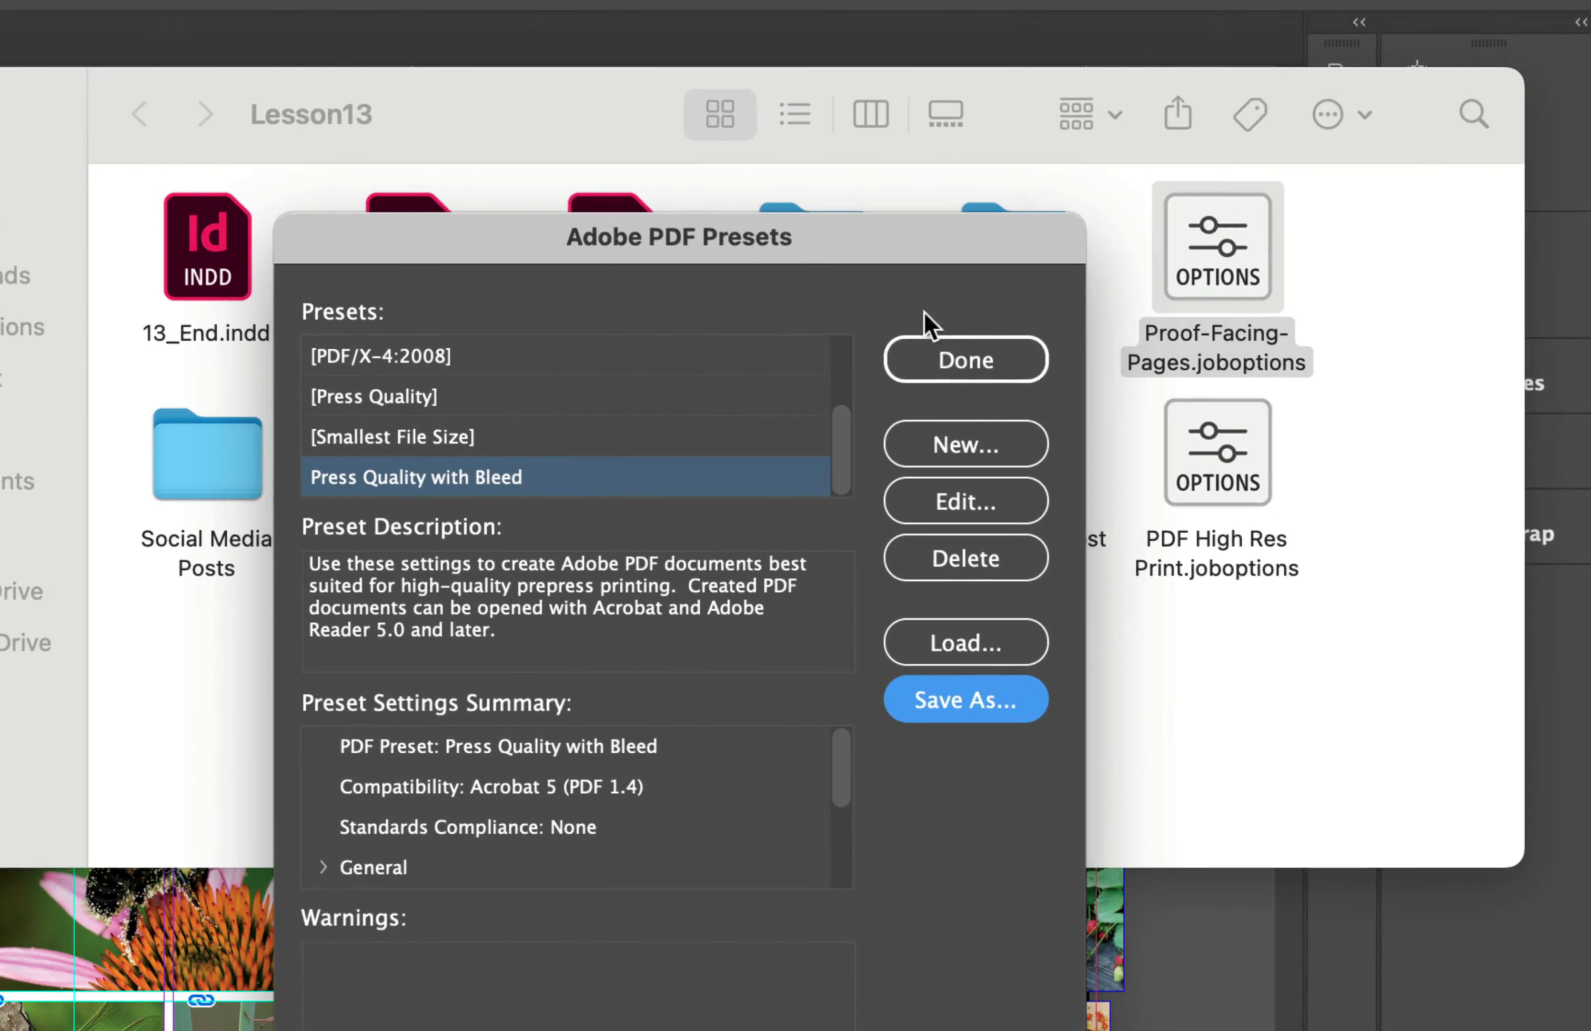
- Load the Proof-Facing-Pages.joboptions preset file from the Lesson13 folder and close the PDF preset manager
click(974, 628)
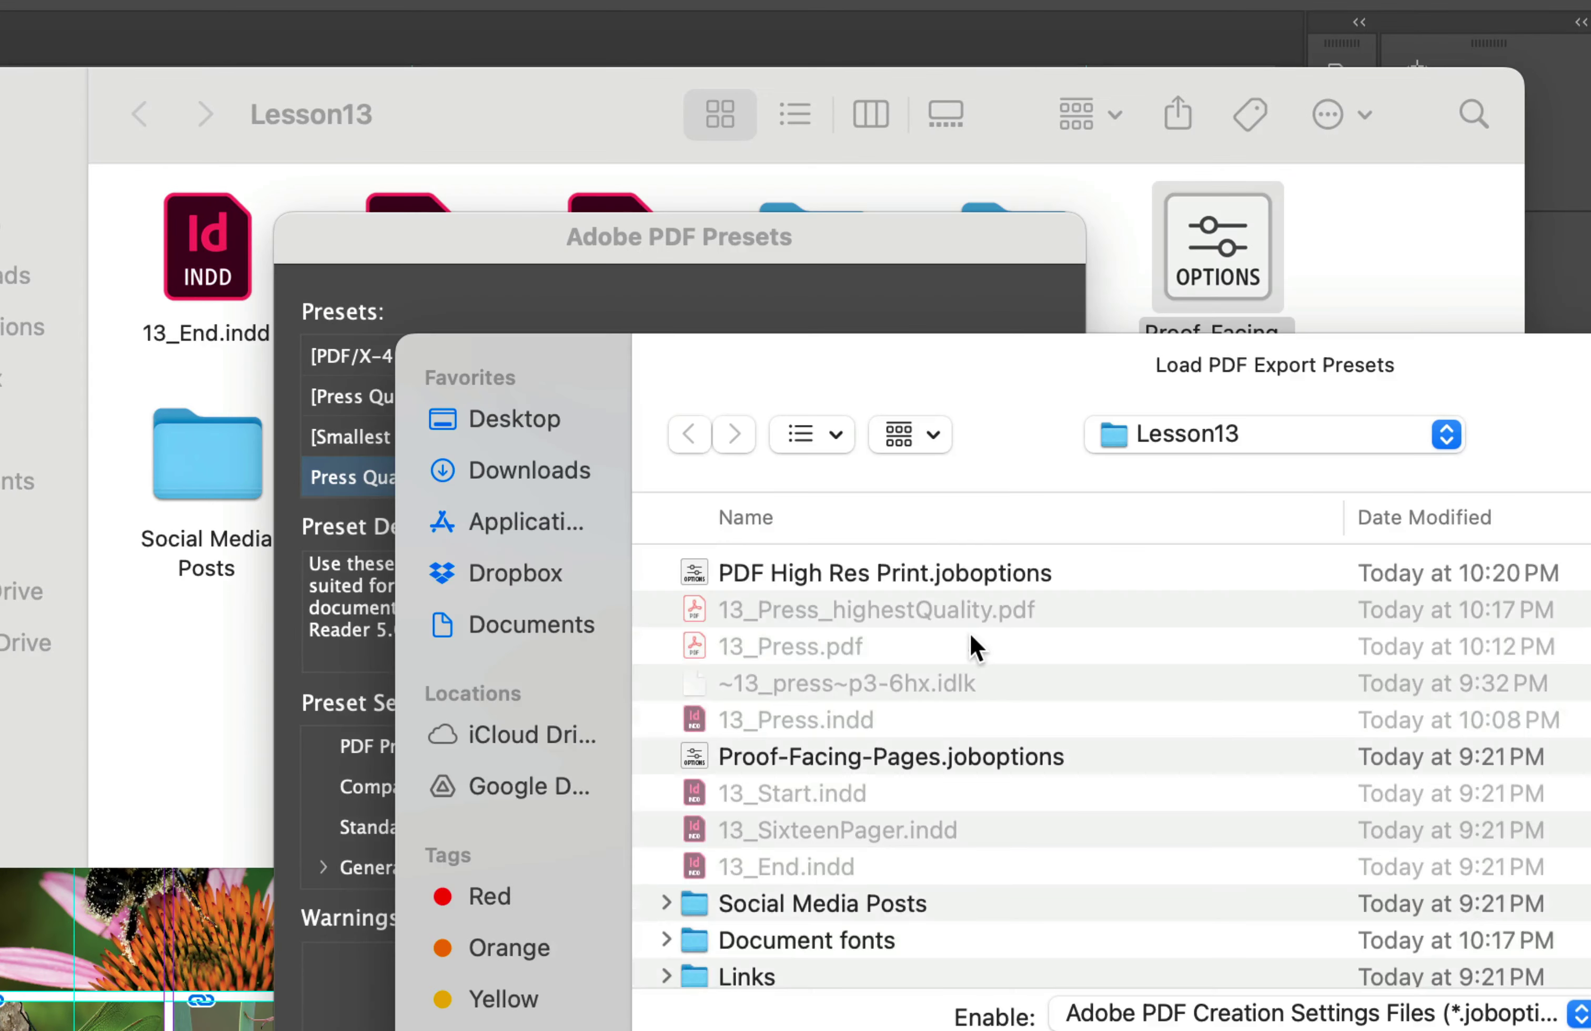
click(793, 757)
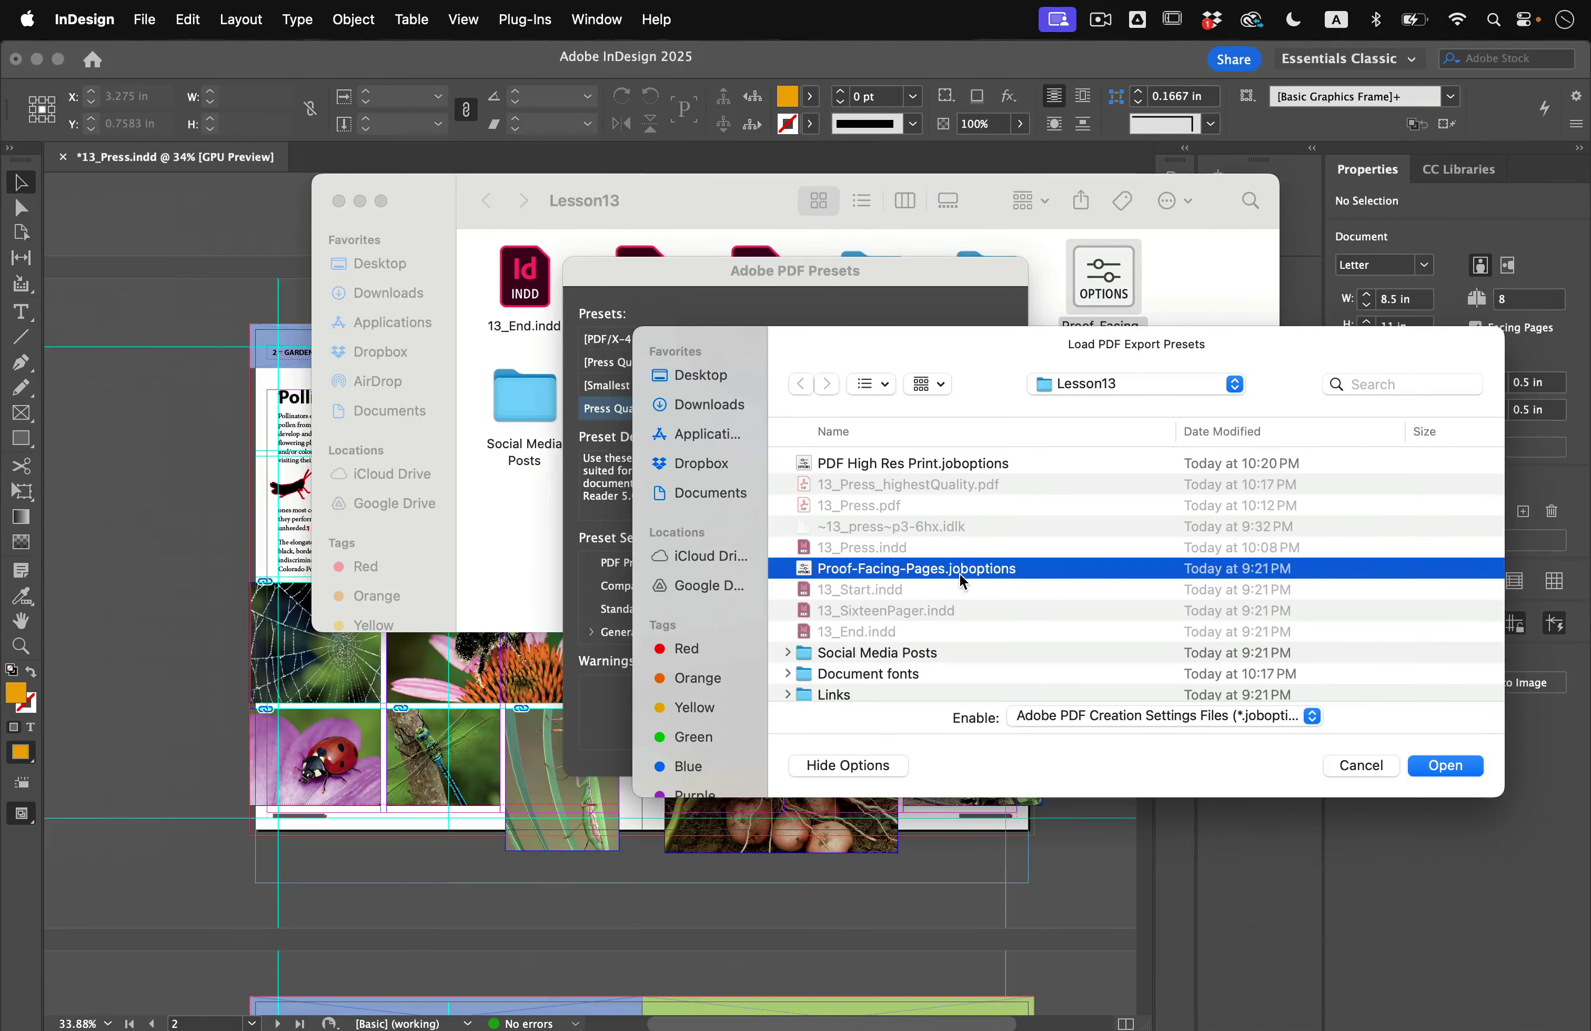
click(1444, 766)
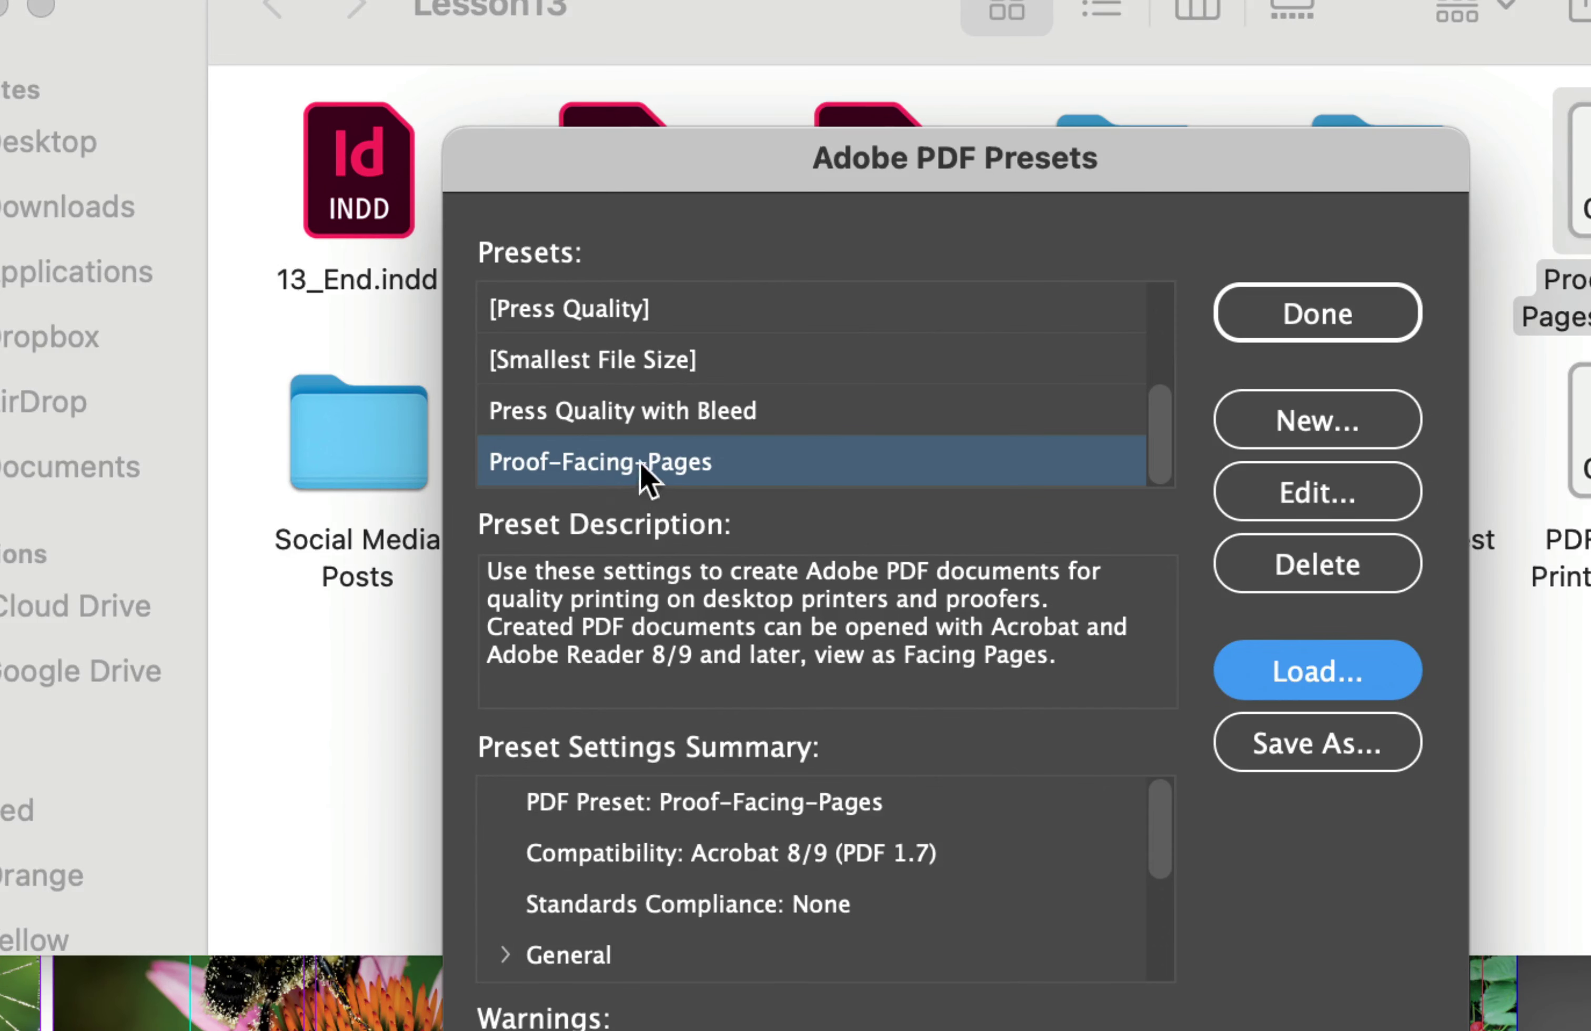
click(1262, 332)
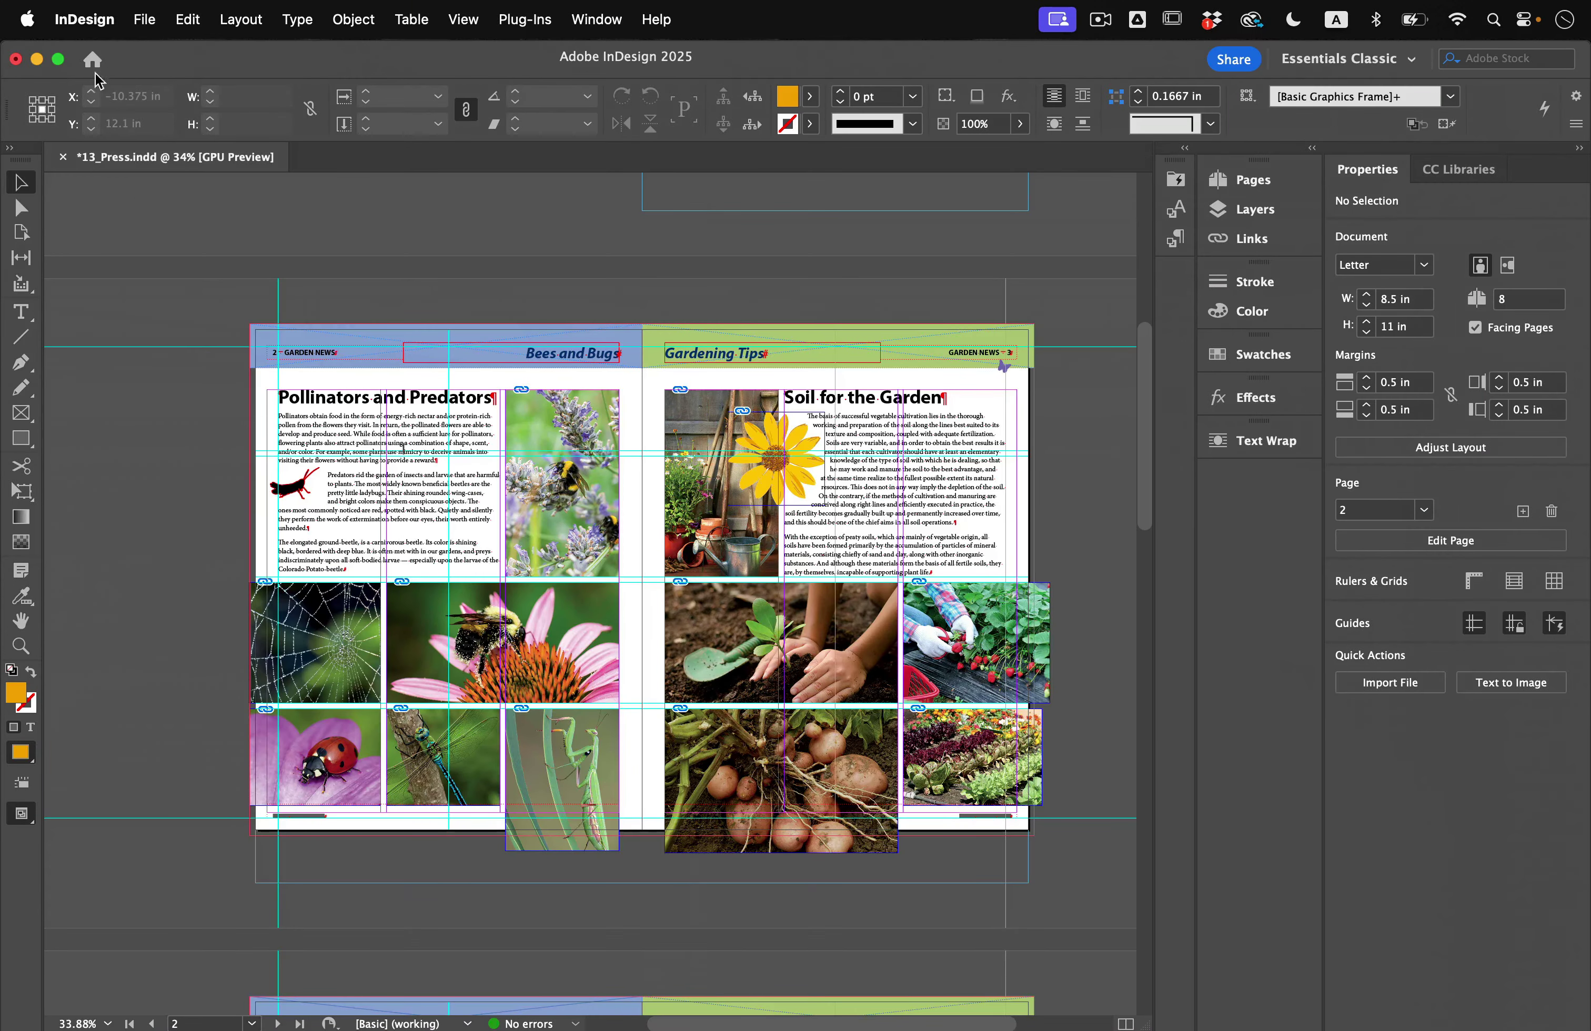
- Export the newsletter with the Proof-Facing-Pages preset, appending "ProofFacingPage" to the output file name
click(146, 22)
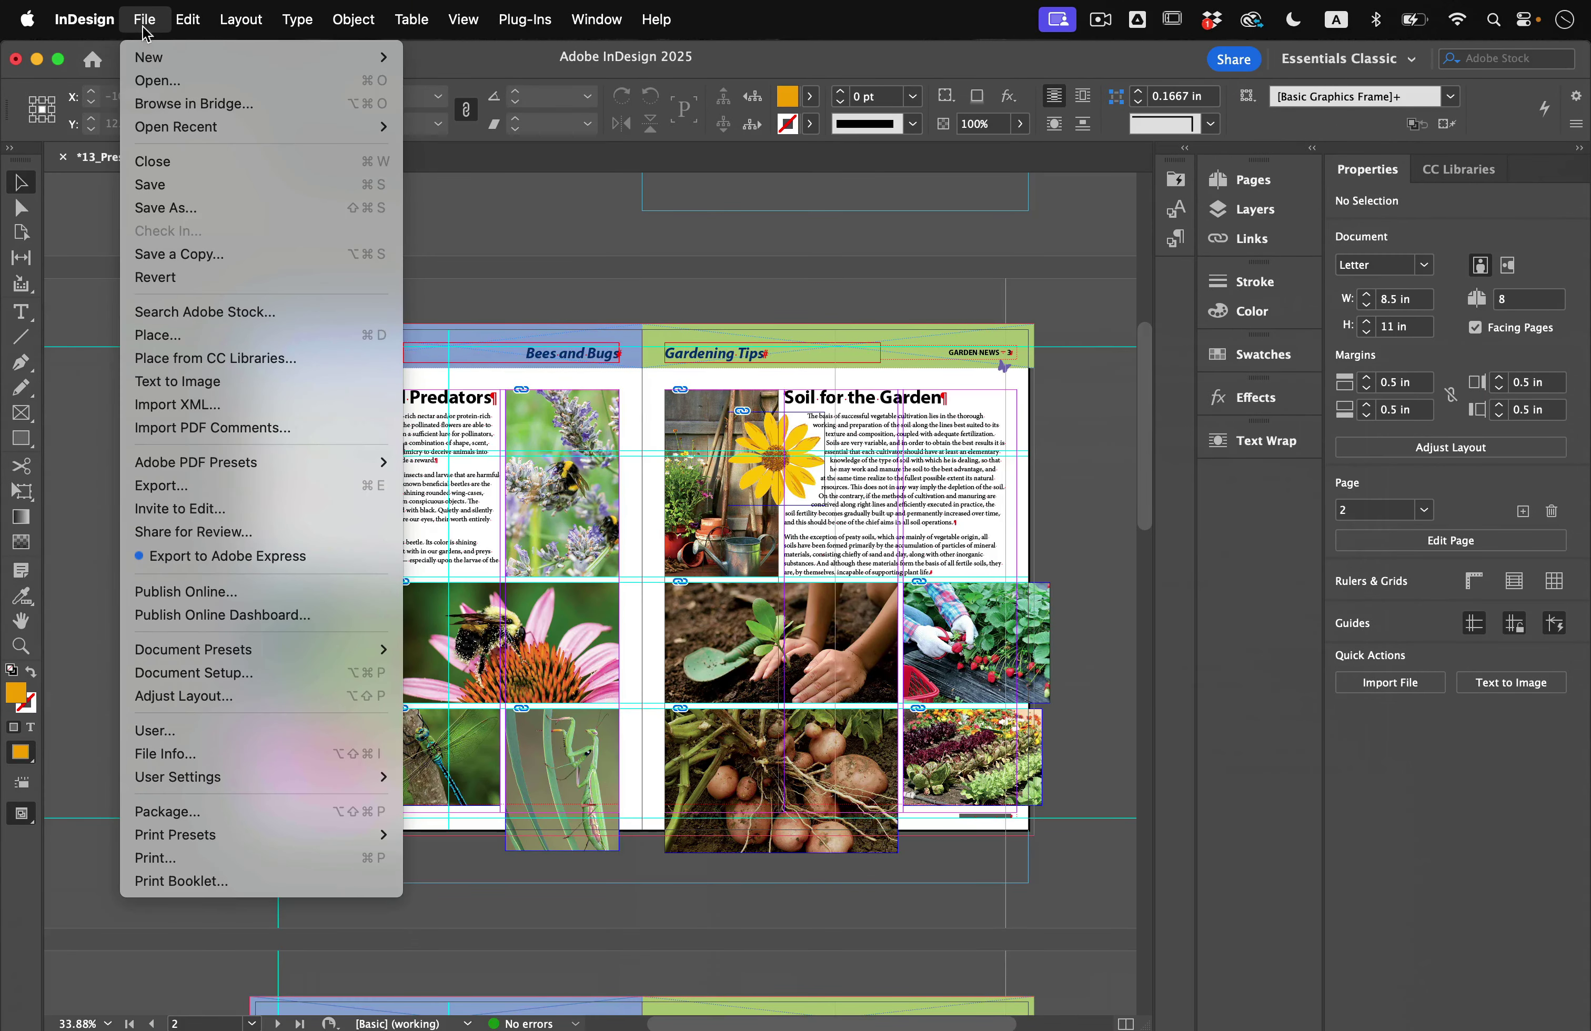
mouse_move(241, 465)
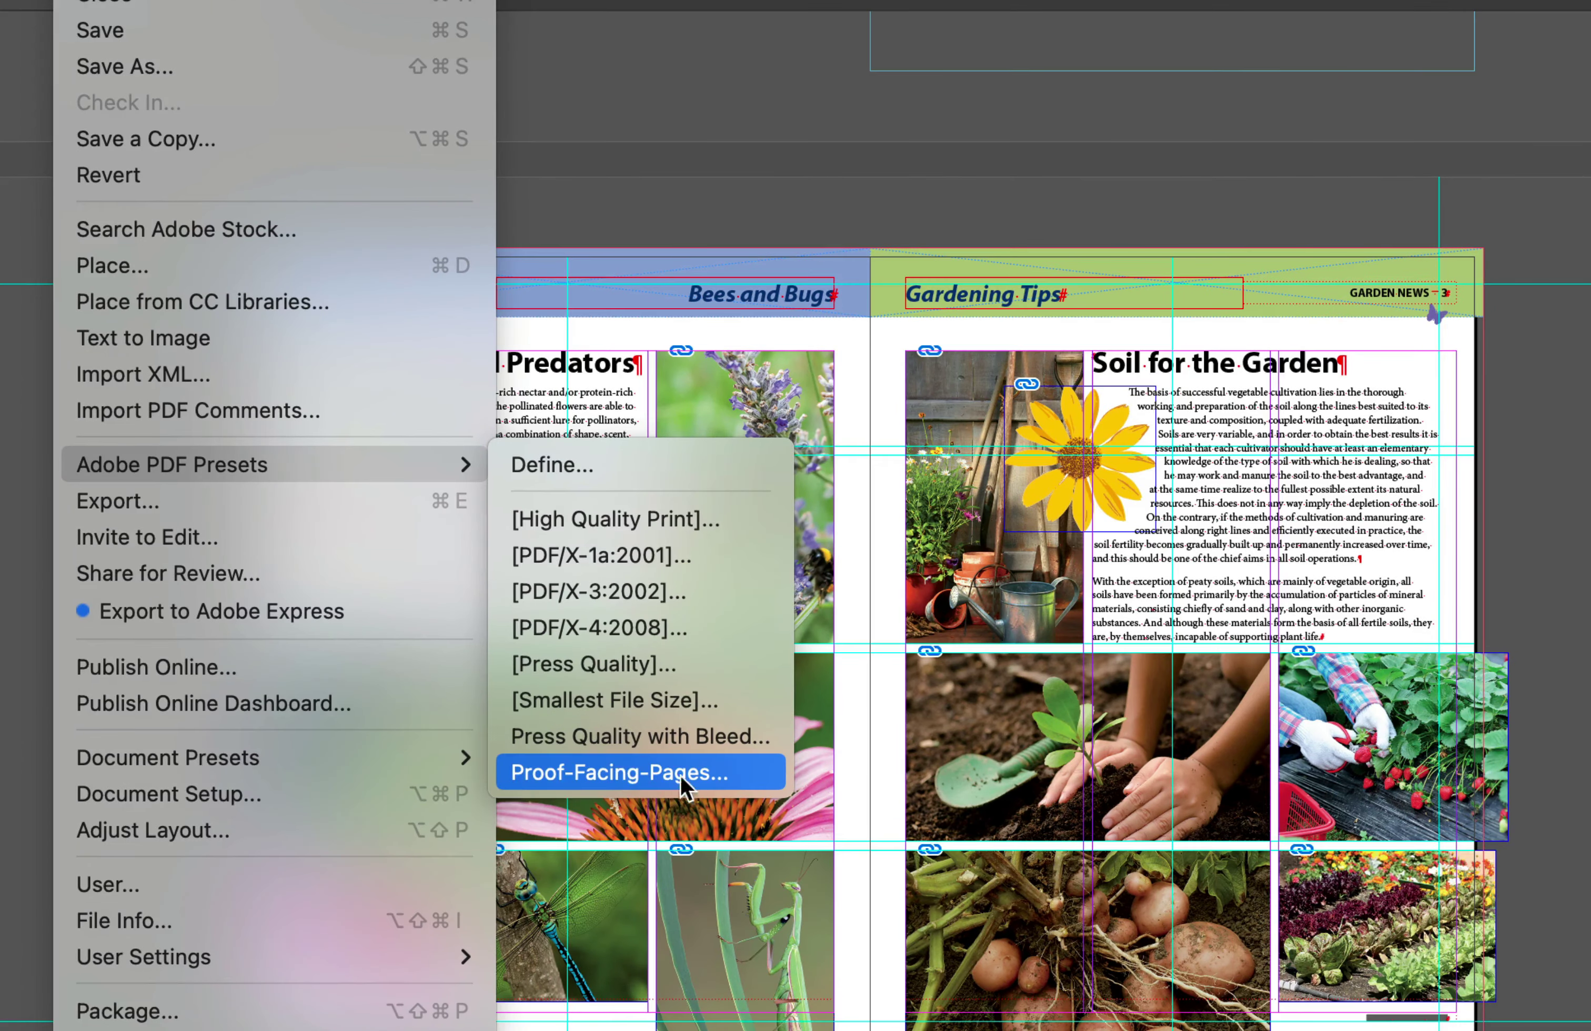
click(648, 776)
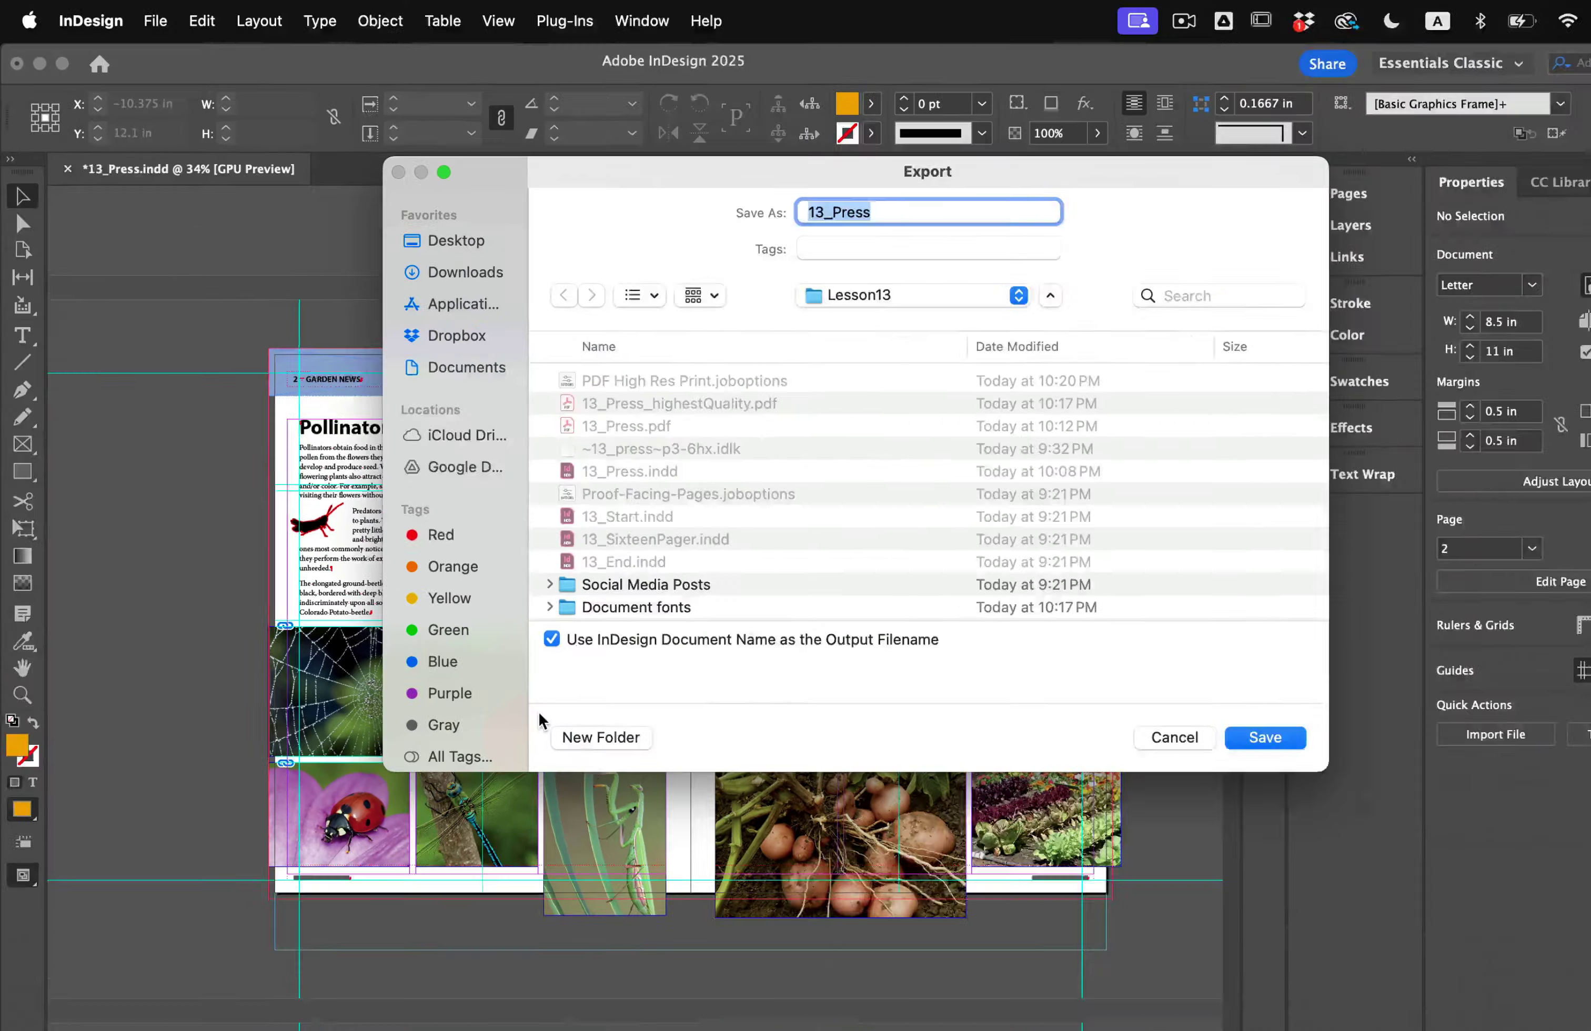
key(Right)
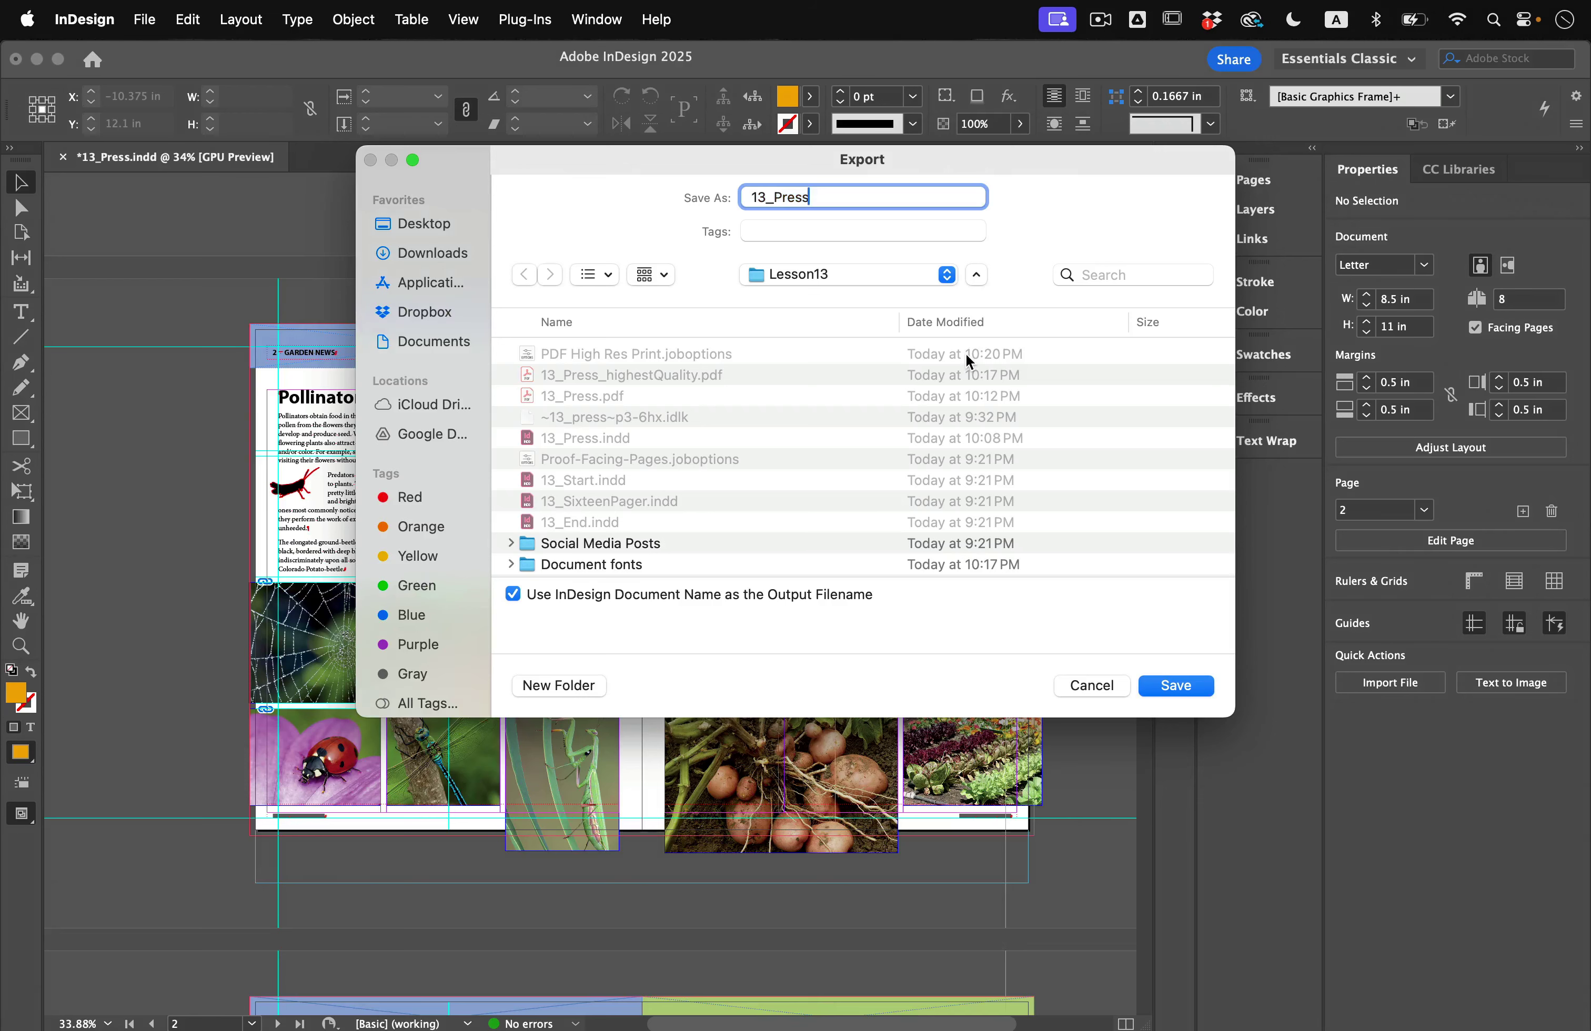
text(ProofFacingPage)
click(1173, 685)
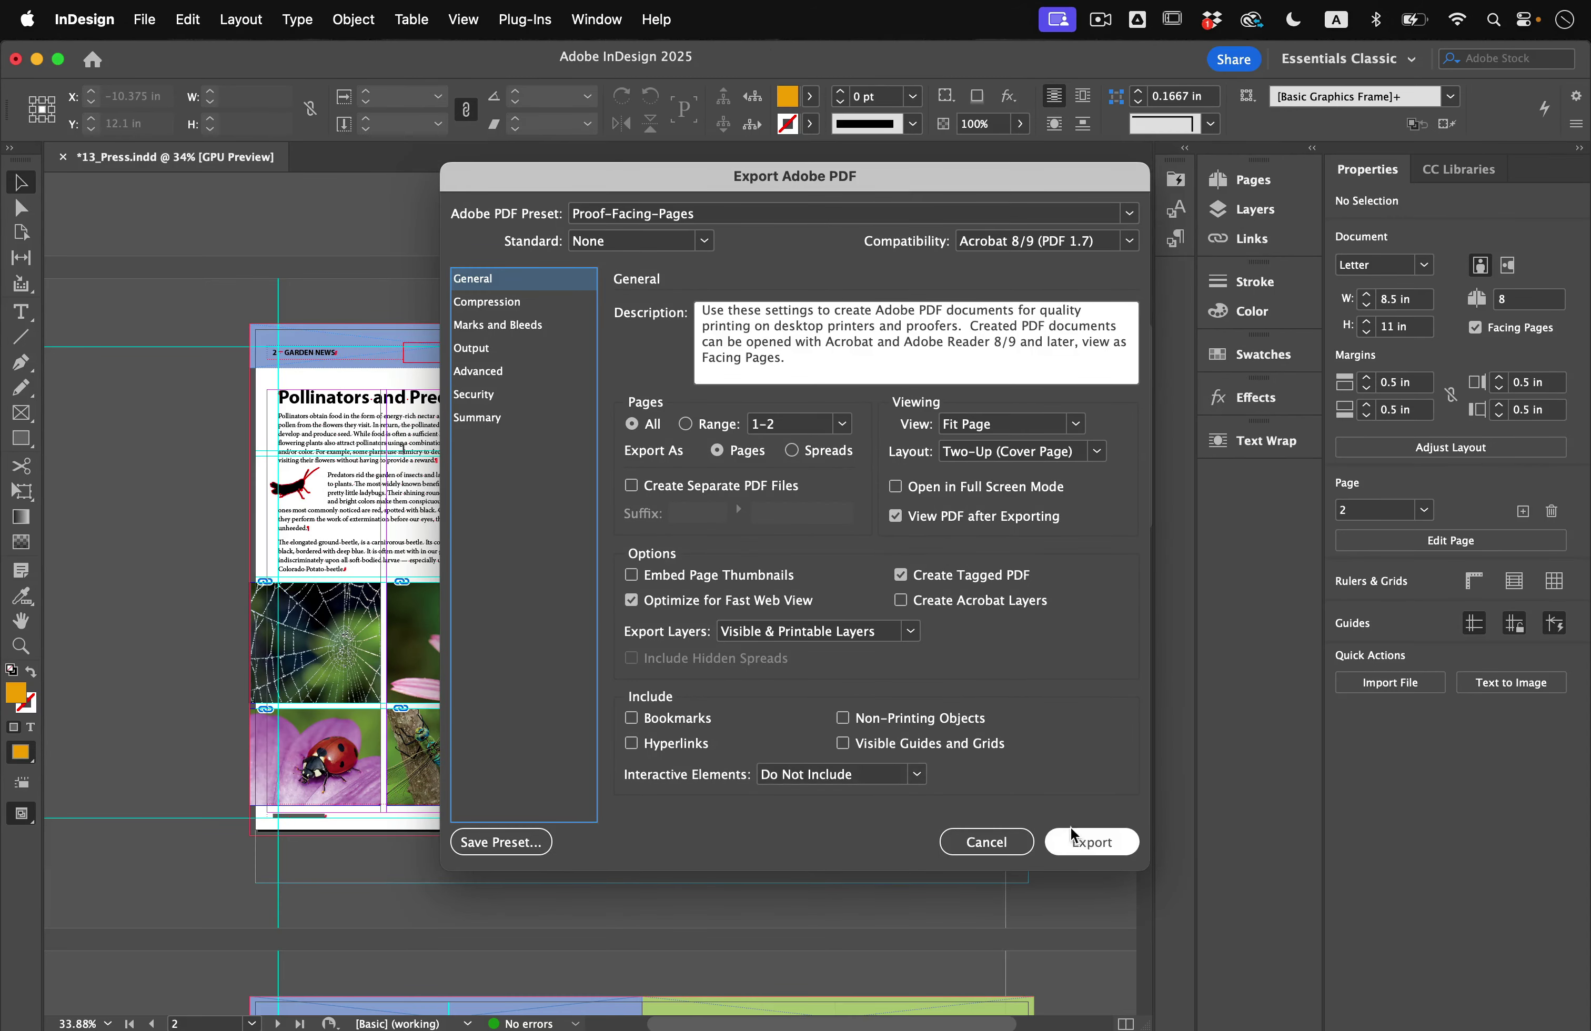
click(1086, 847)
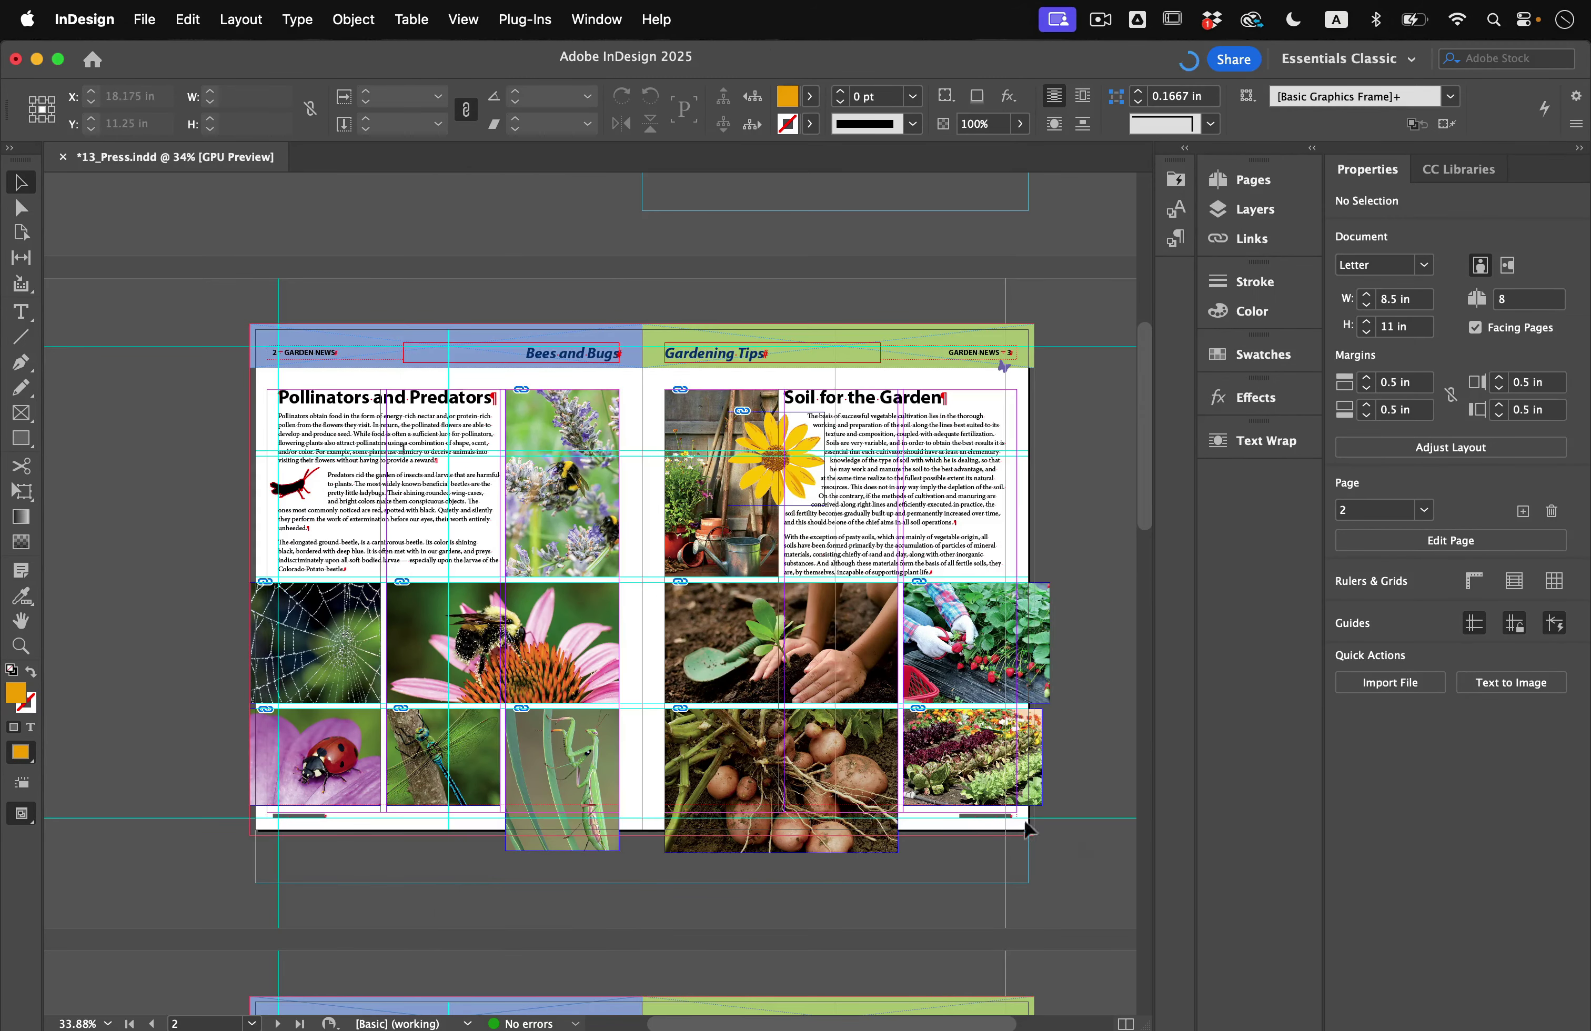
- Inspect the page 2–3 spread in the exported 13_PressProofFacingPage.pdf in Acrobat, then return to InDesign
scroll(845, 502, down, 3)
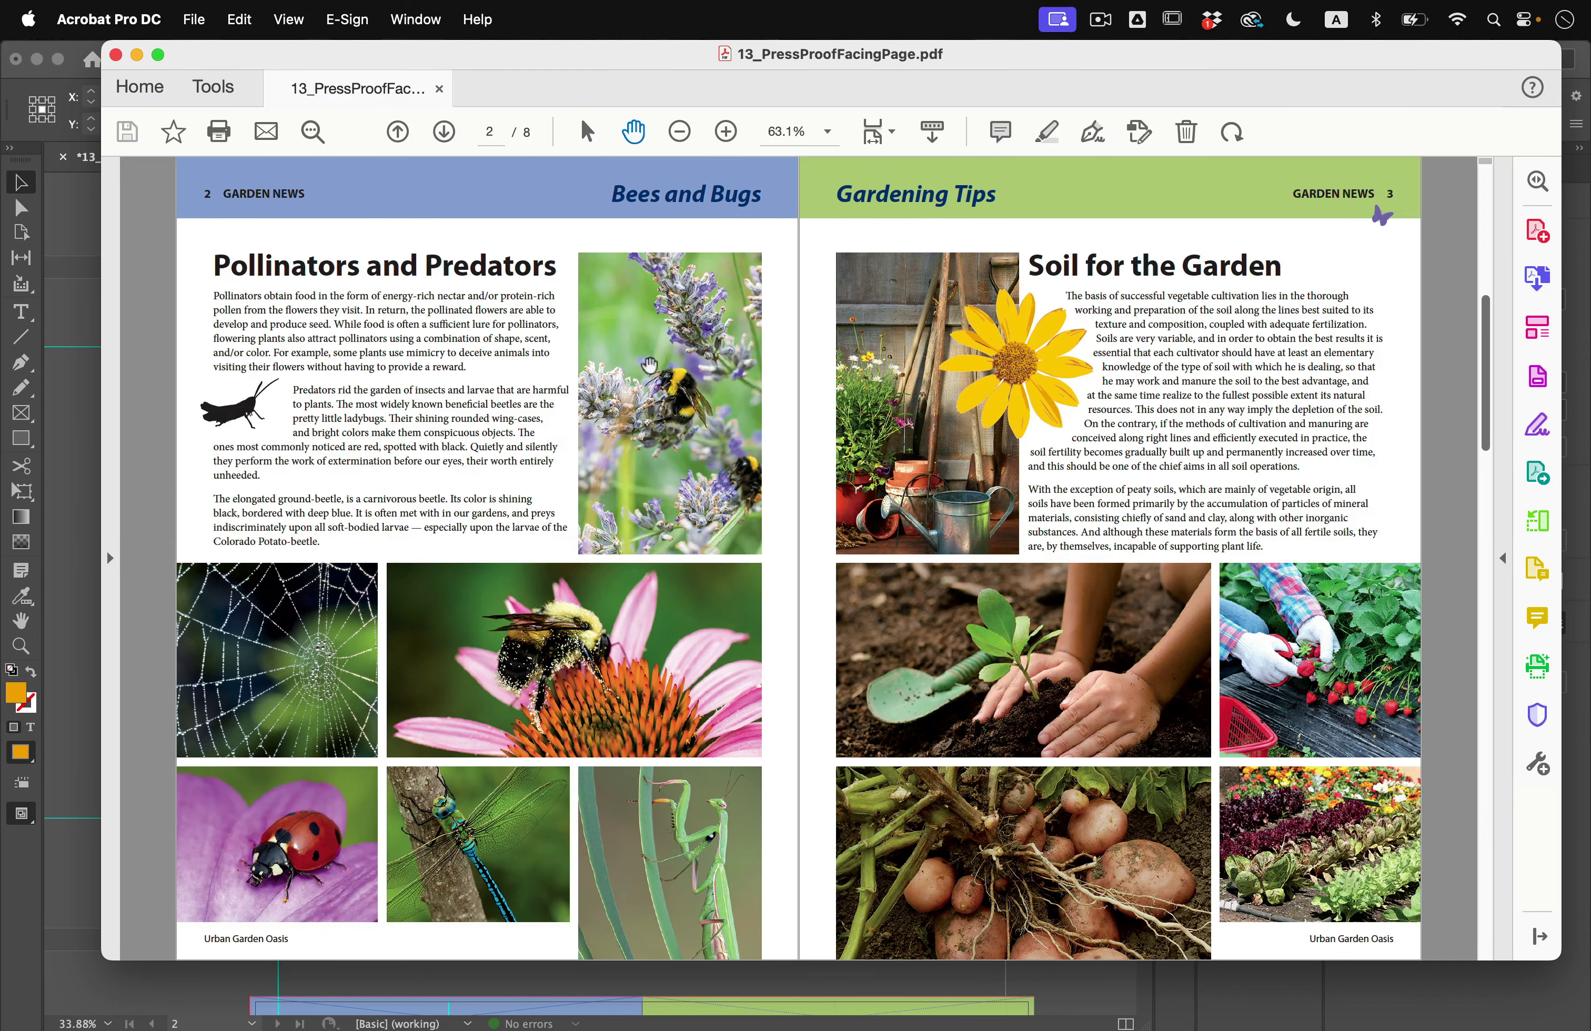
scroll(703, 513, down, 3)
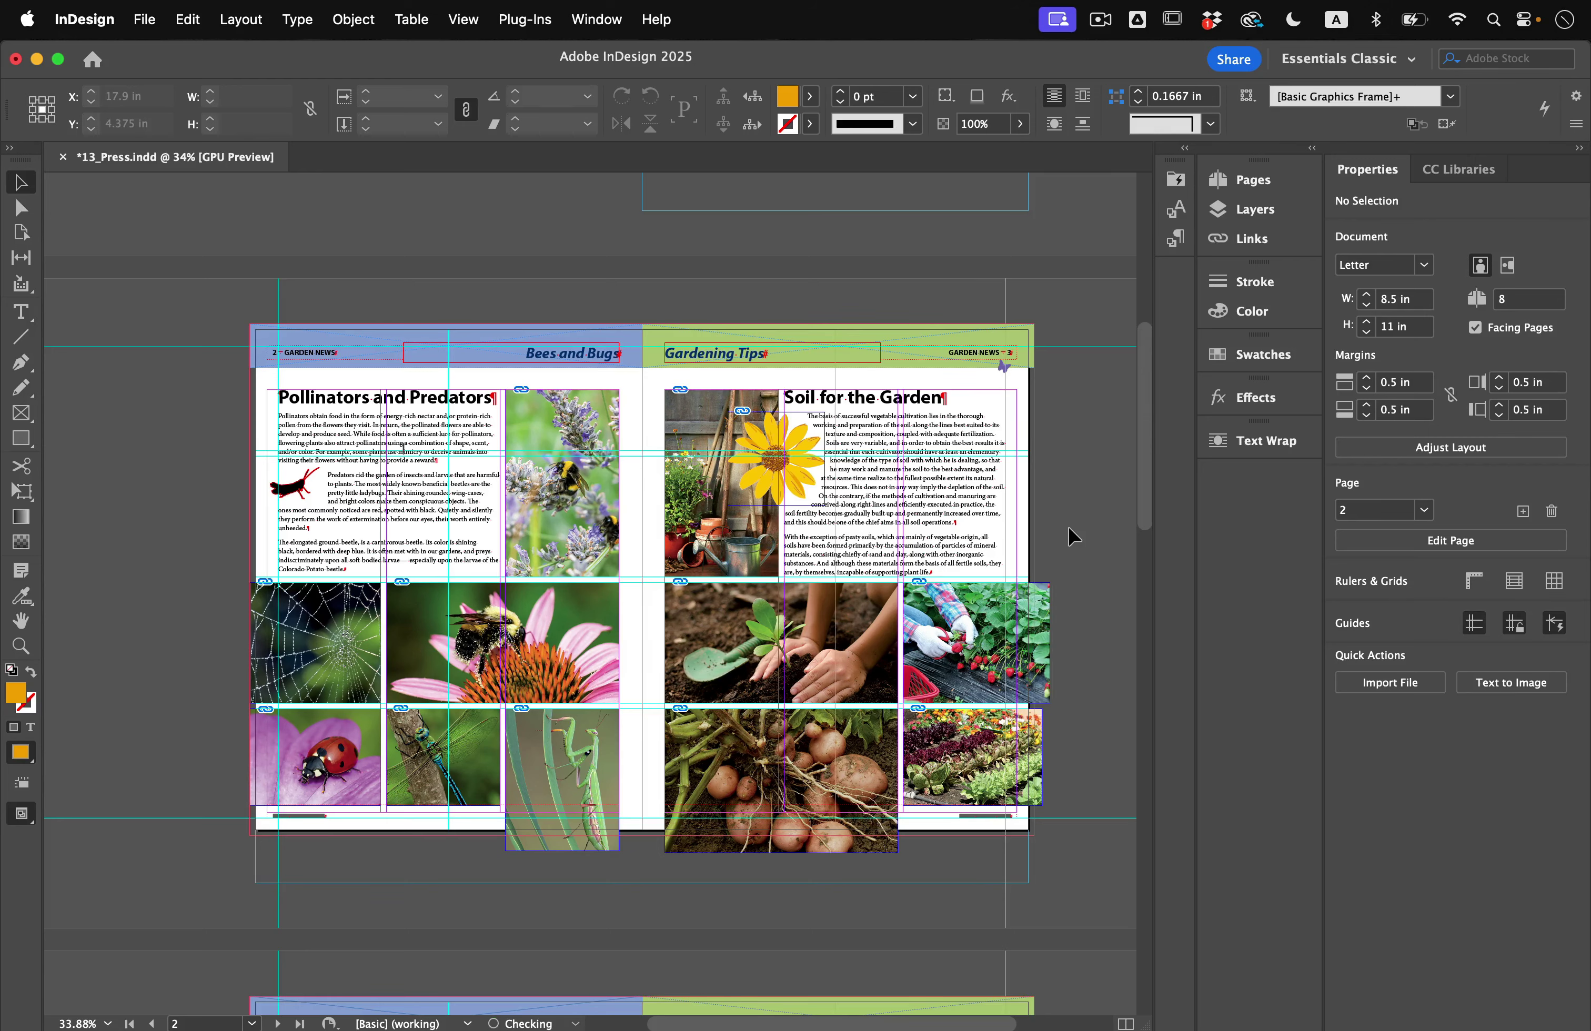
- Open the print settings for the newsletter and choose the HP Color LaserJet CP5225dn as the printer
click(151, 24)
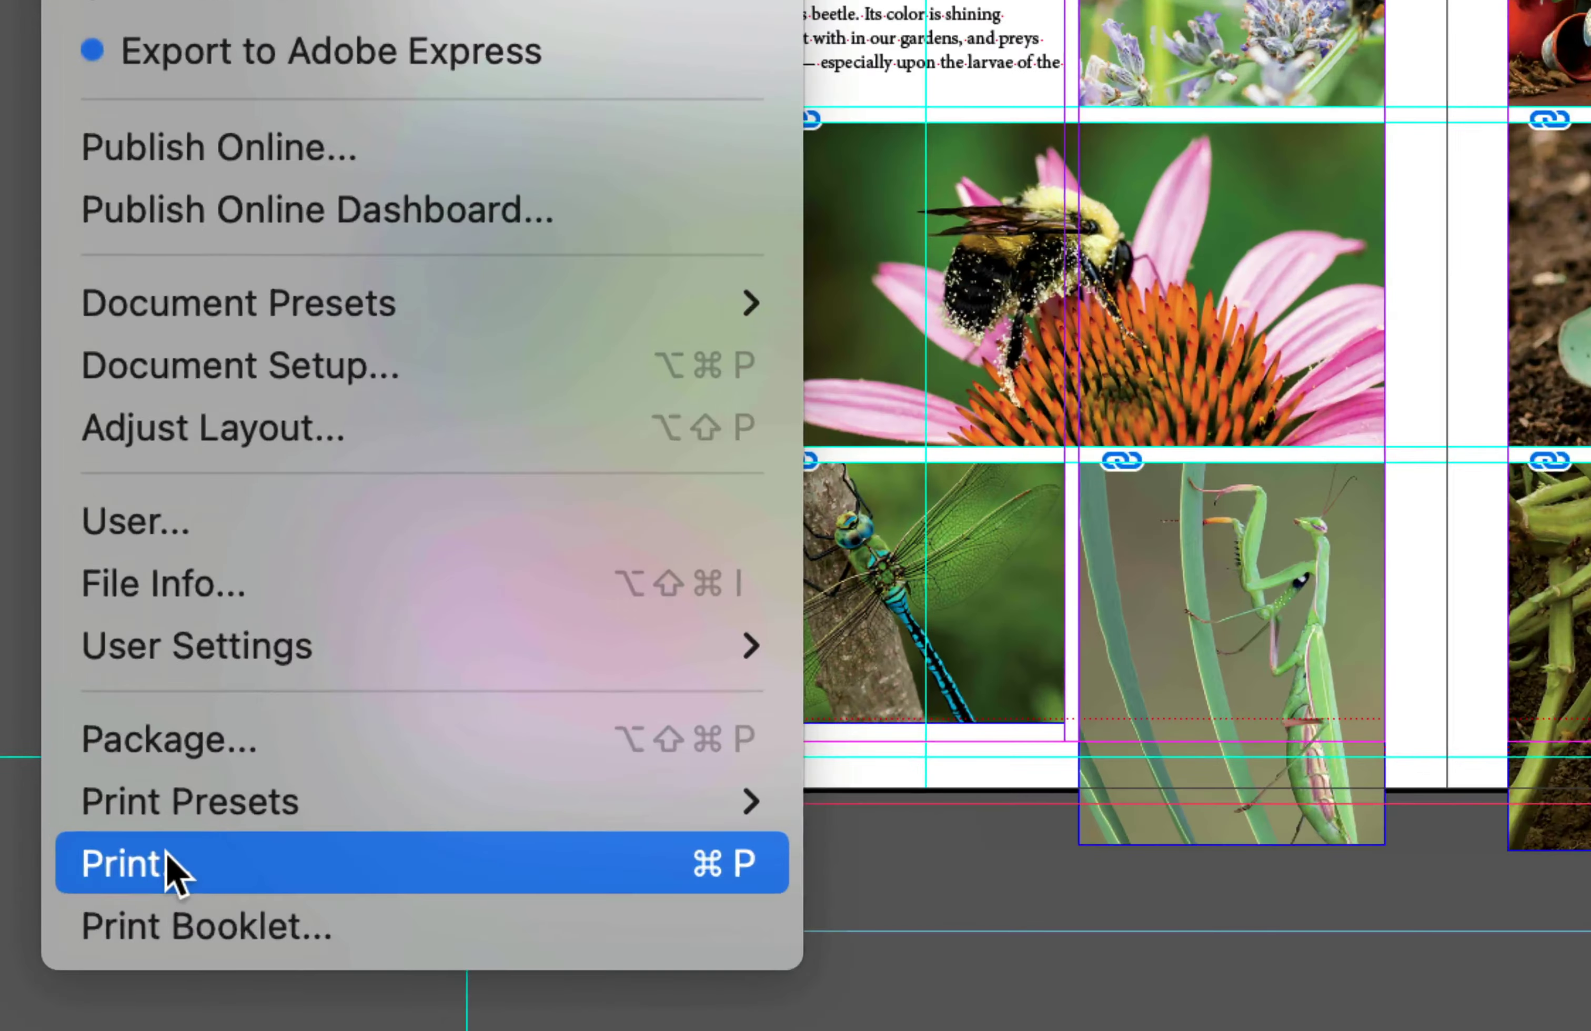
click(166, 852)
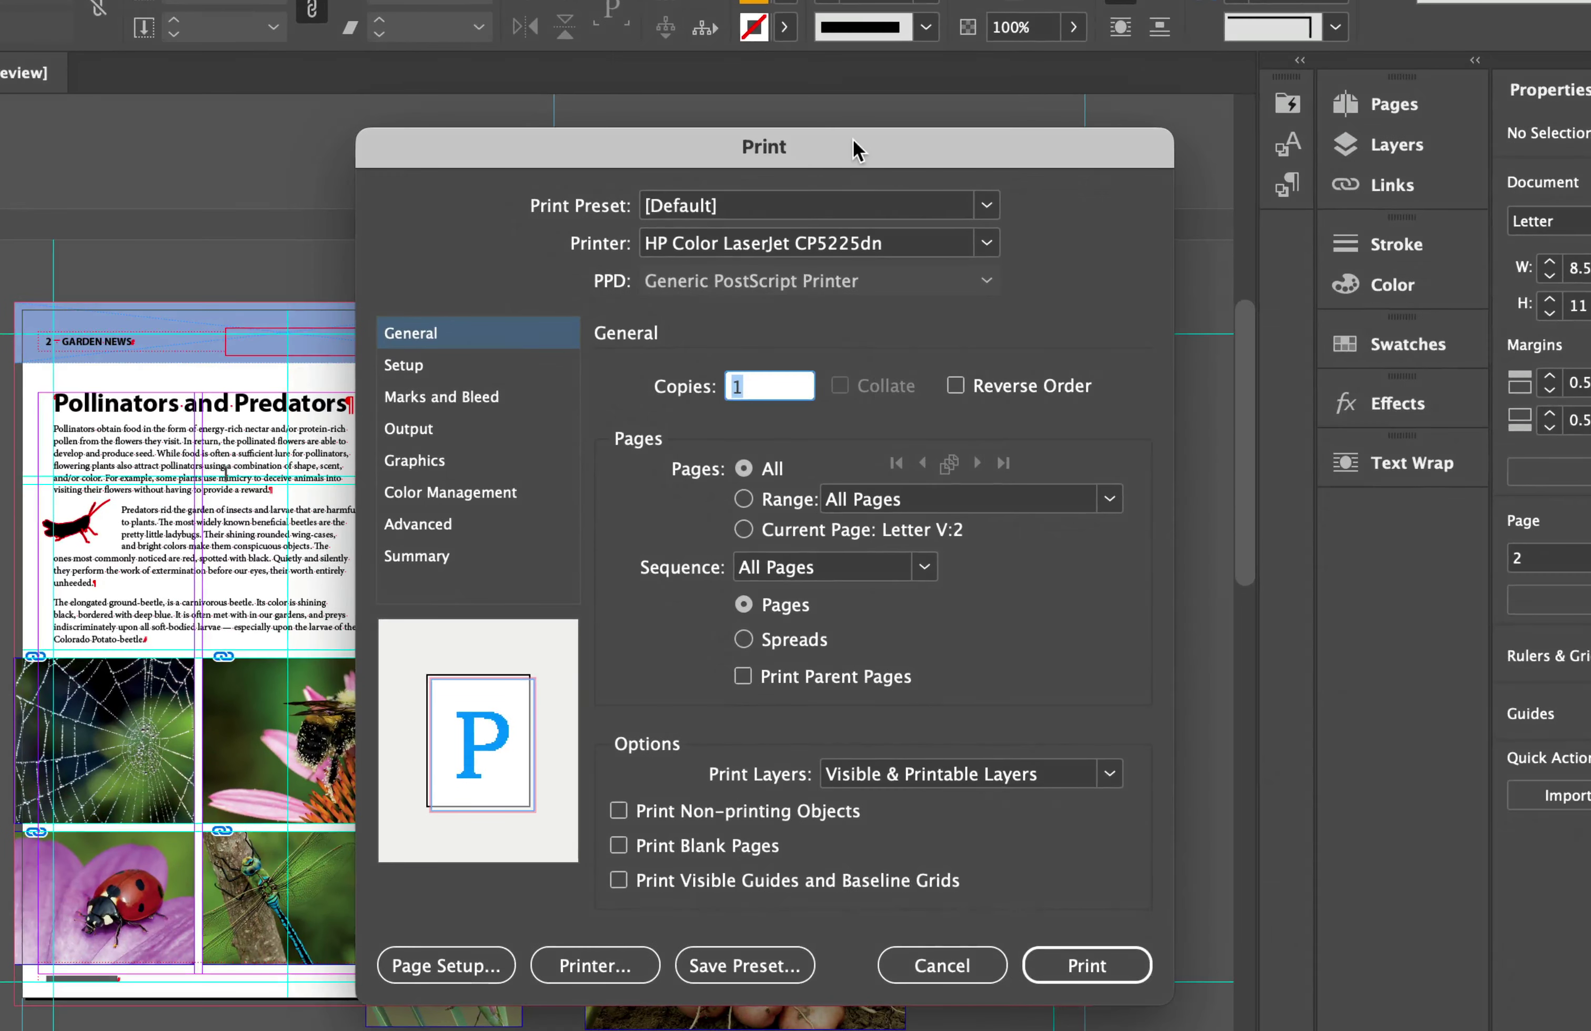
drag(852, 139, 852, 98)
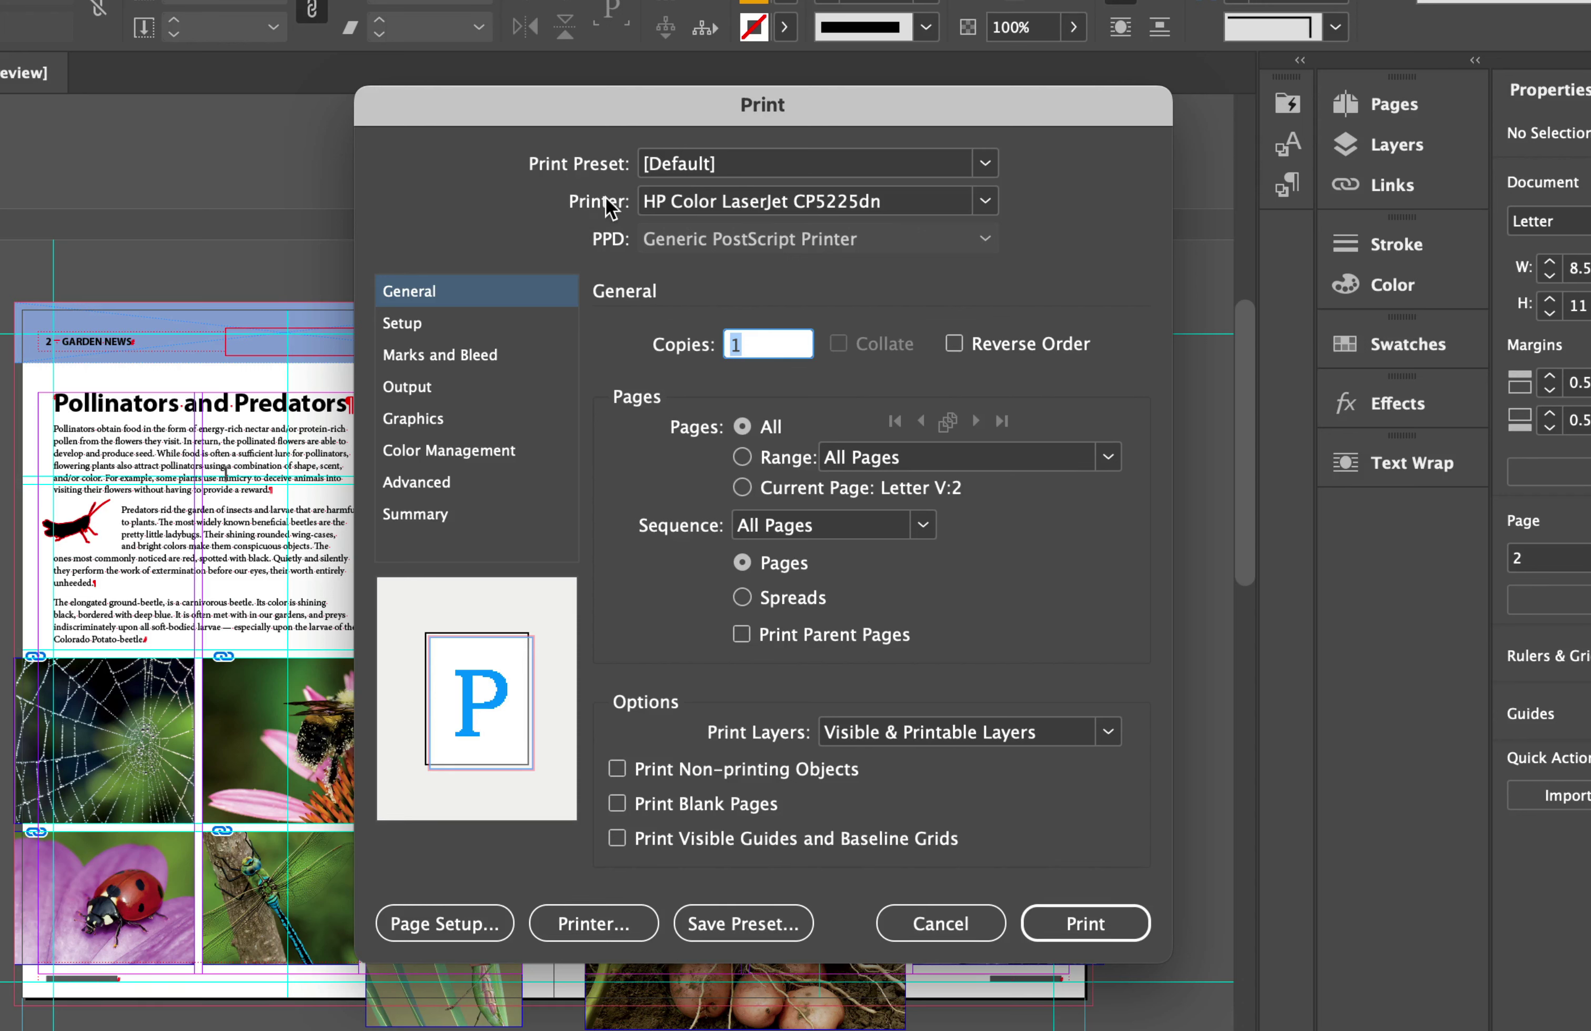
click(964, 201)
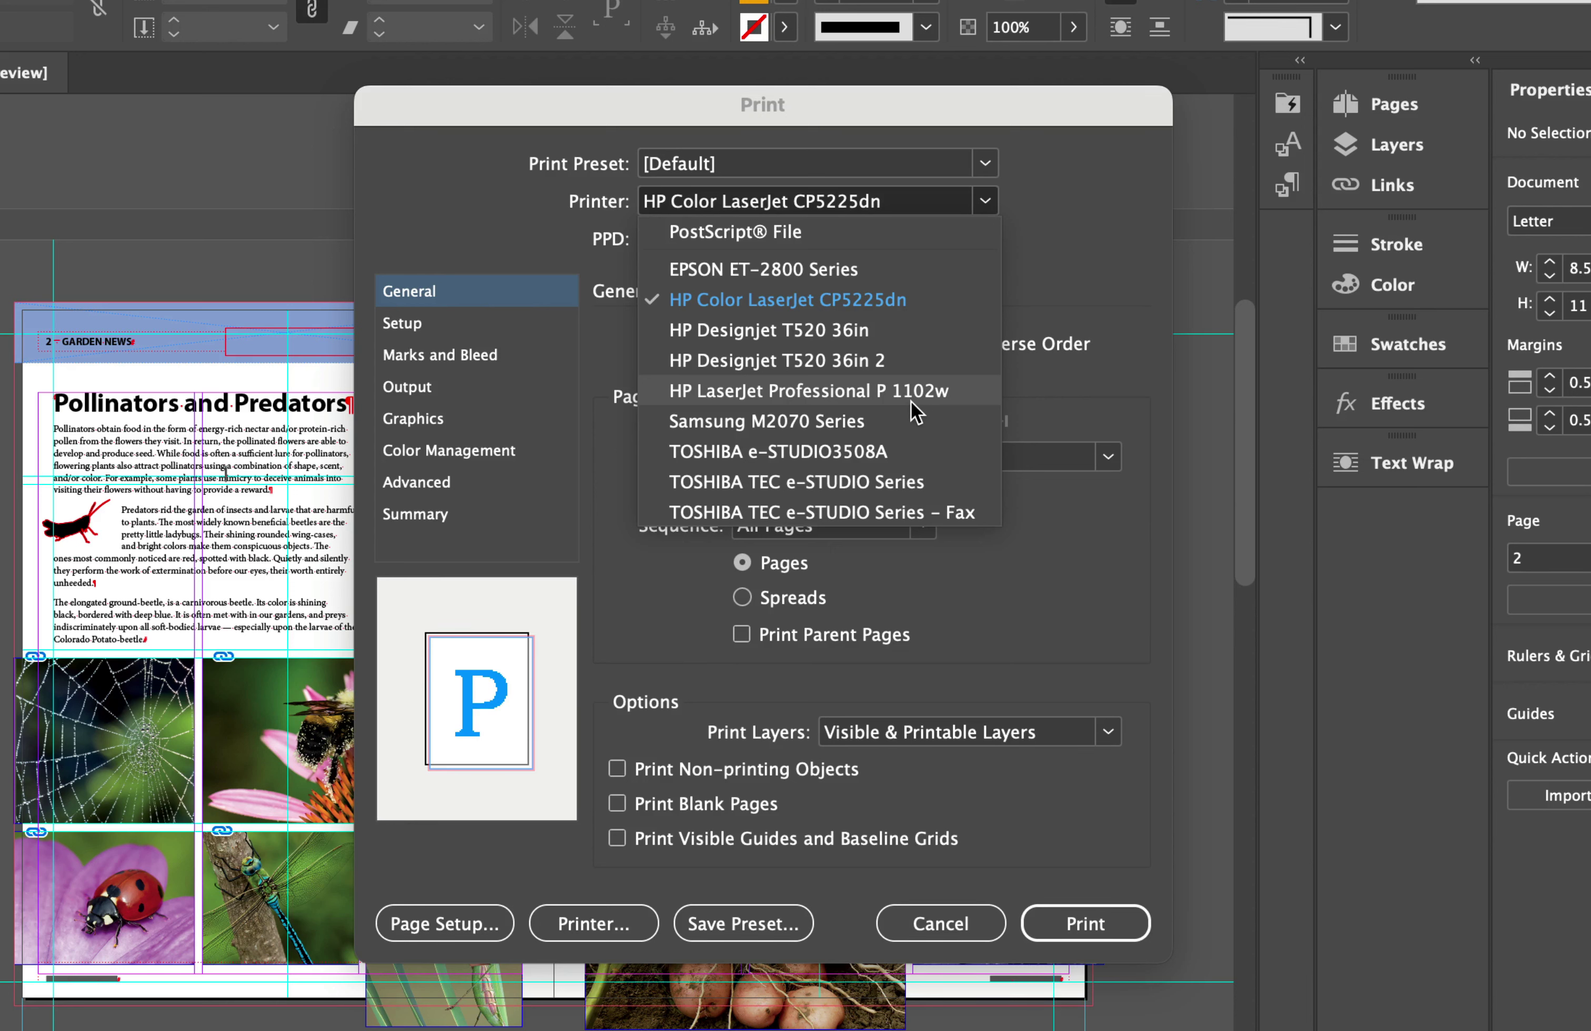
click(924, 308)
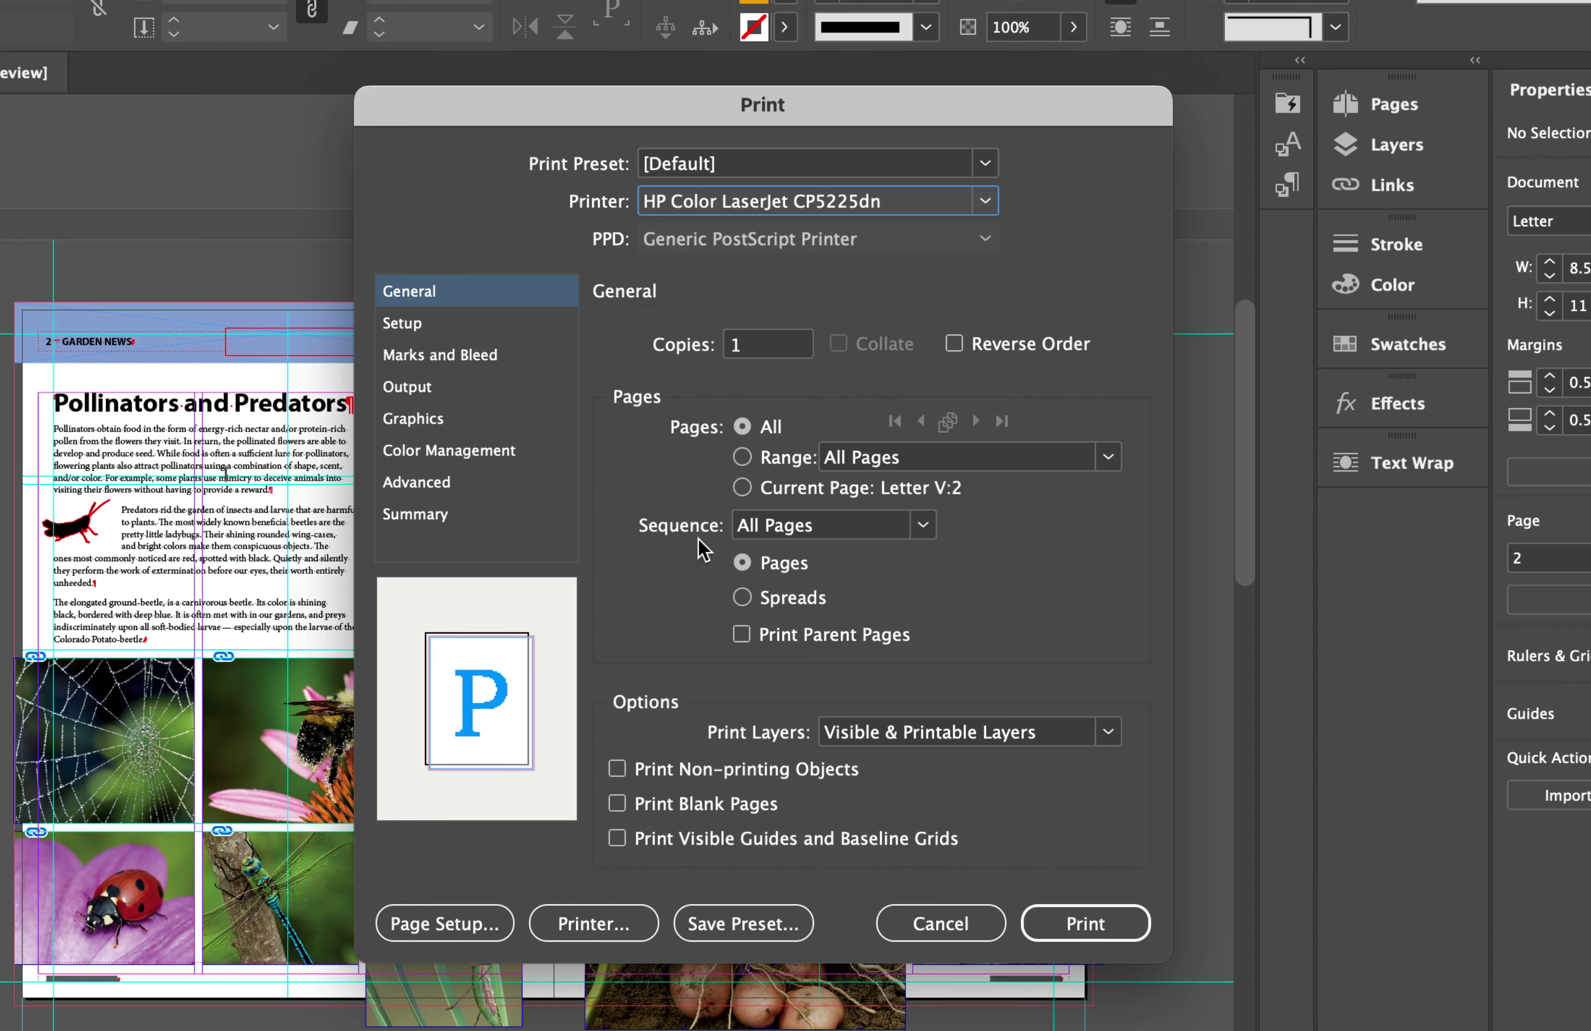
- Choose US Letter as the print paper size and scale the pages to fit the sheet
click(416, 305)
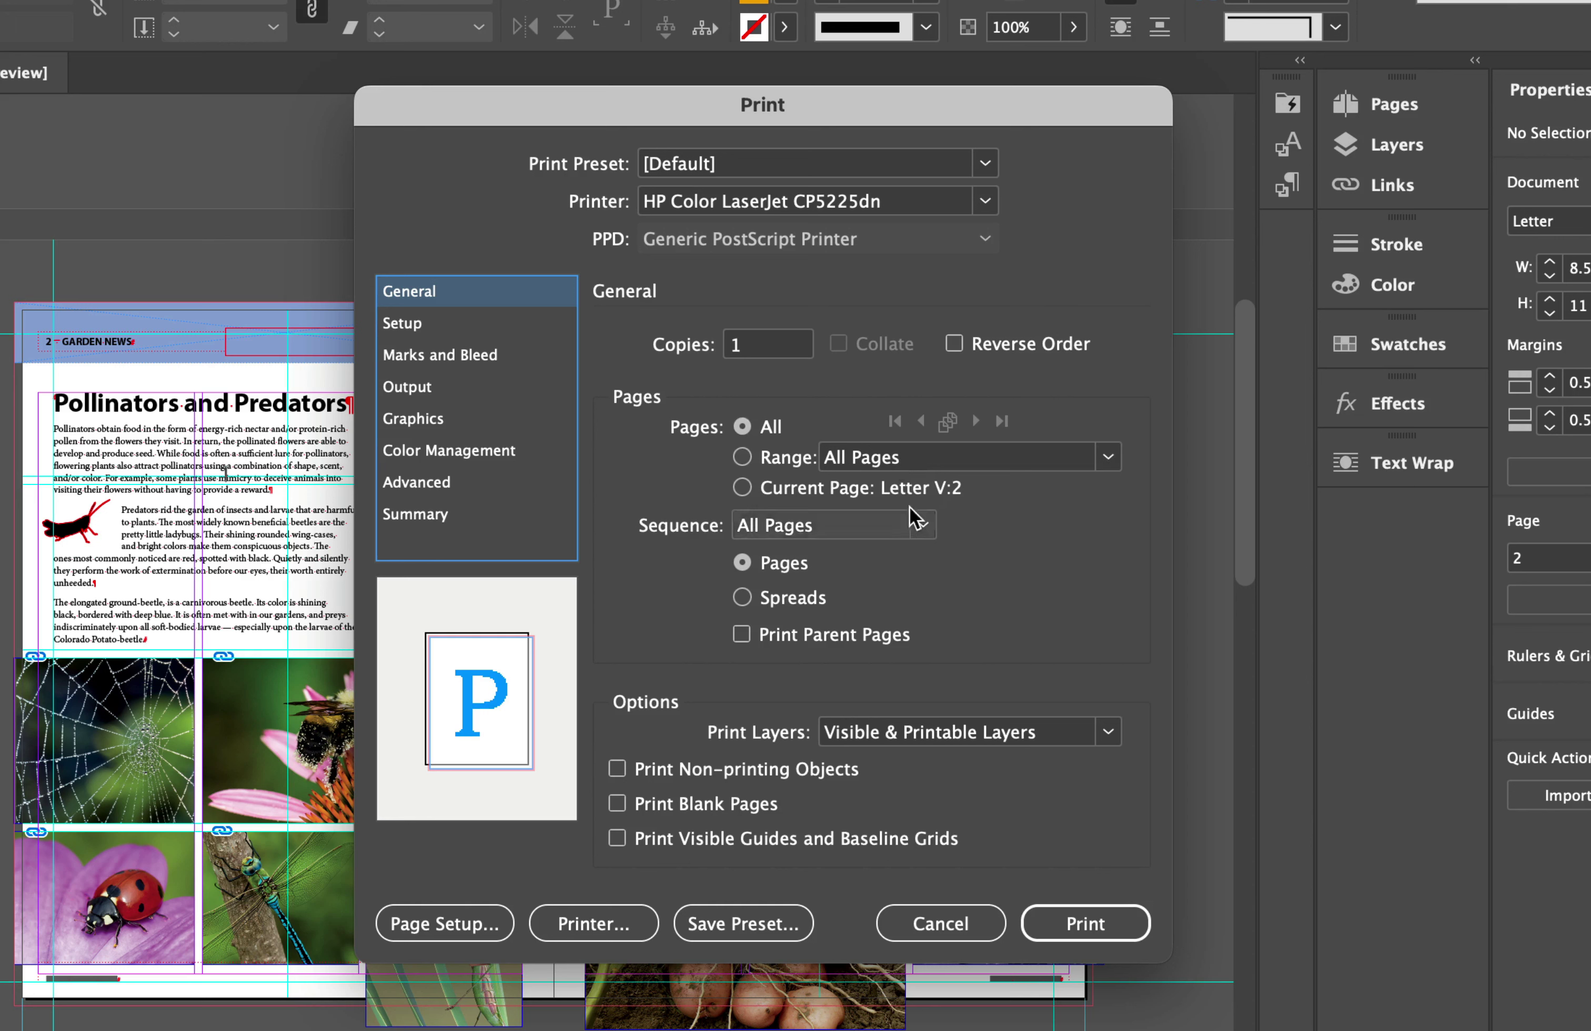
click(434, 327)
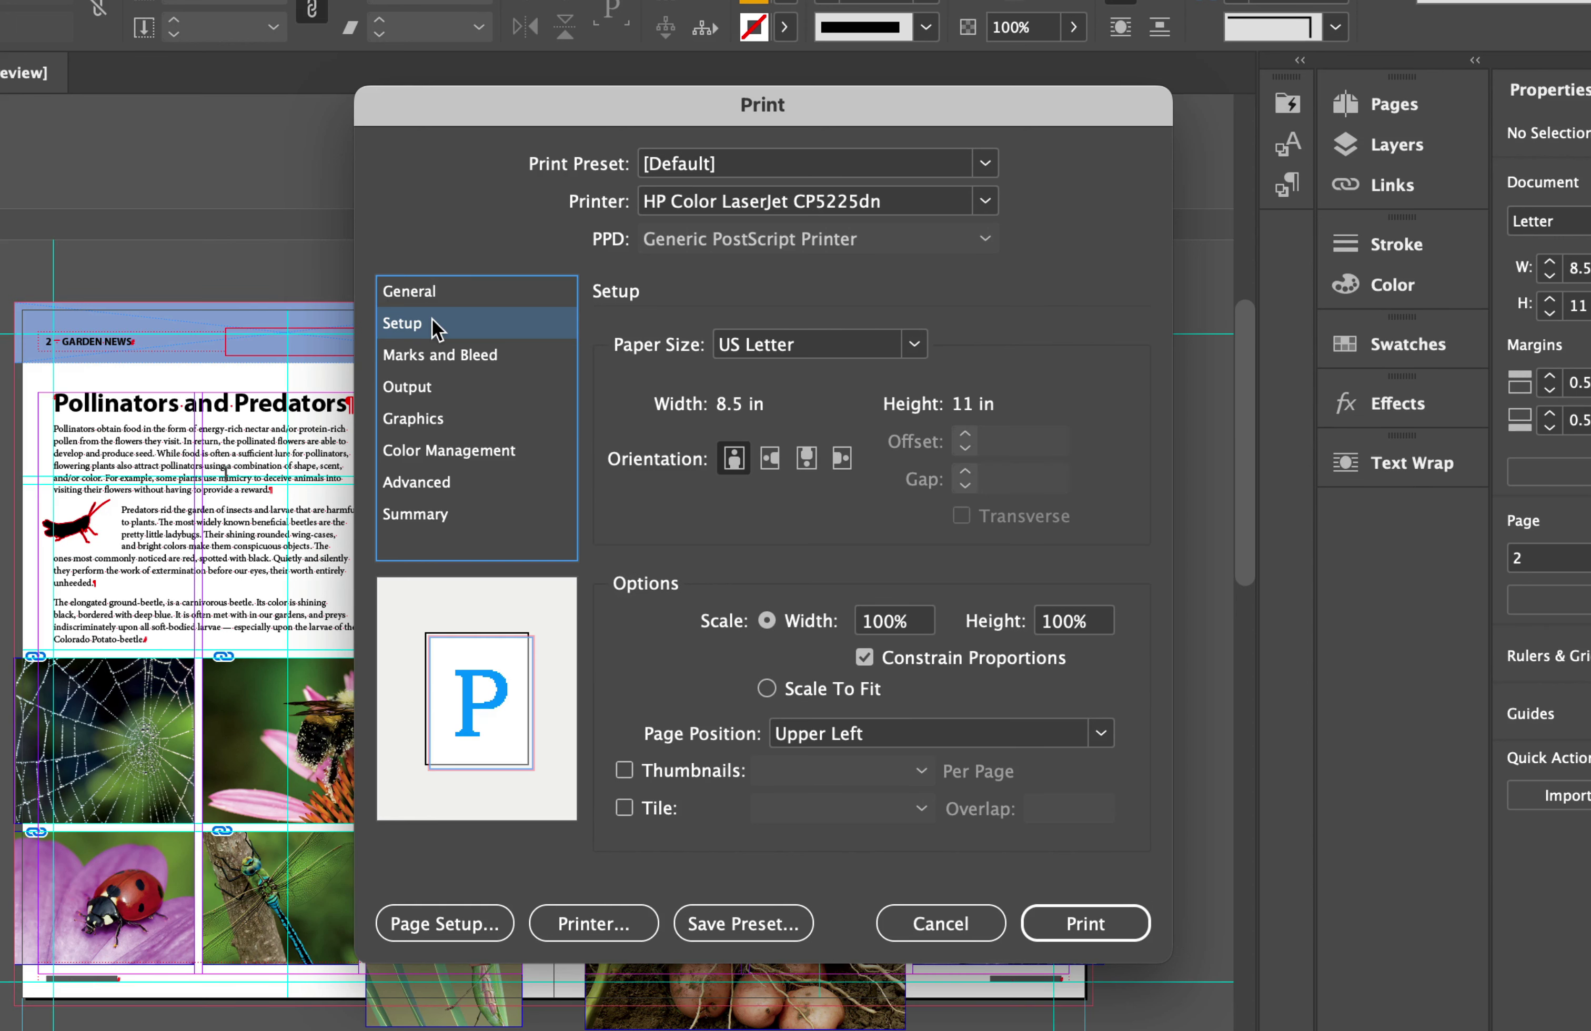
click(921, 354)
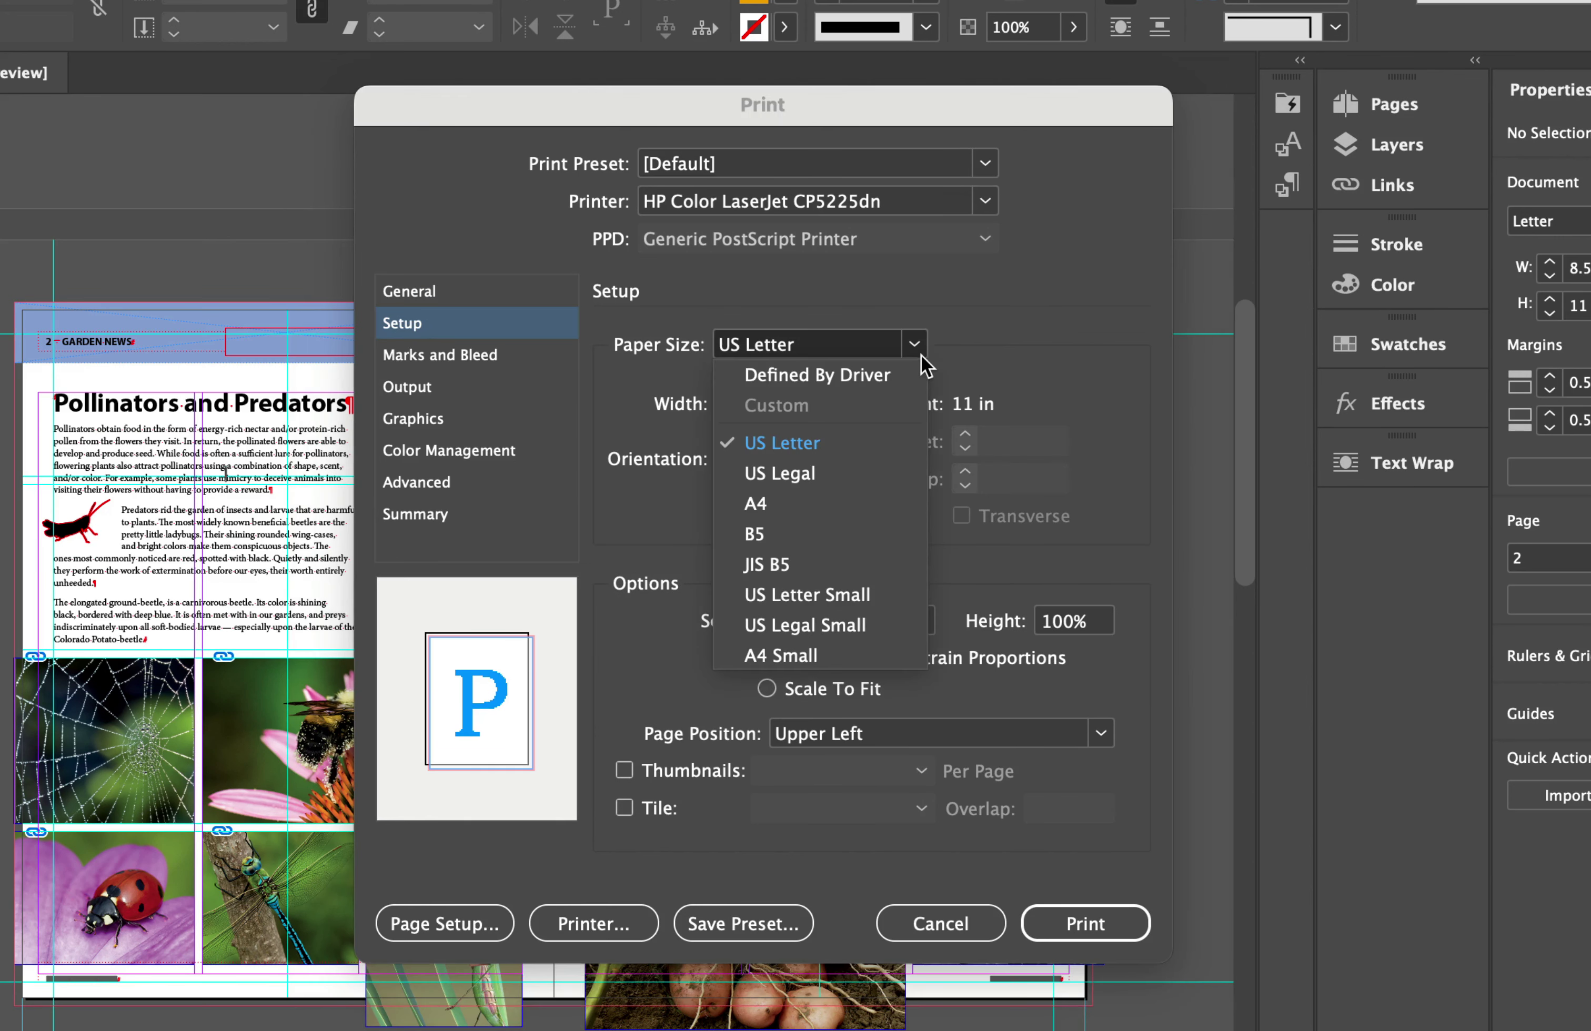
click(812, 445)
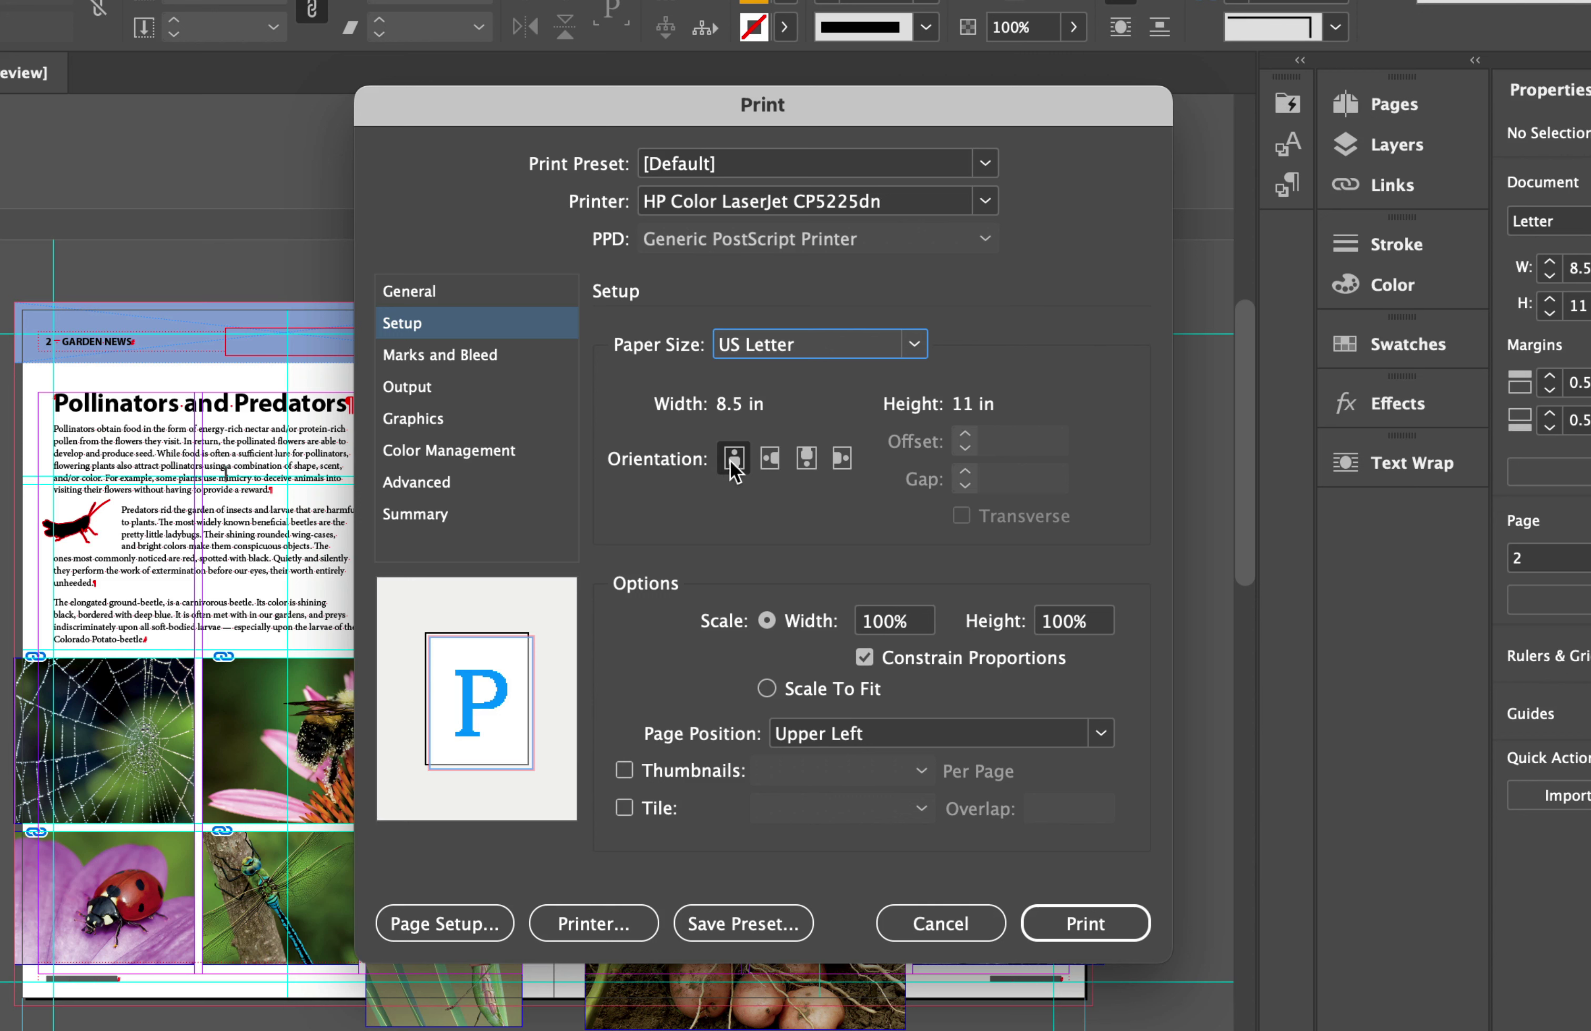
click(823, 693)
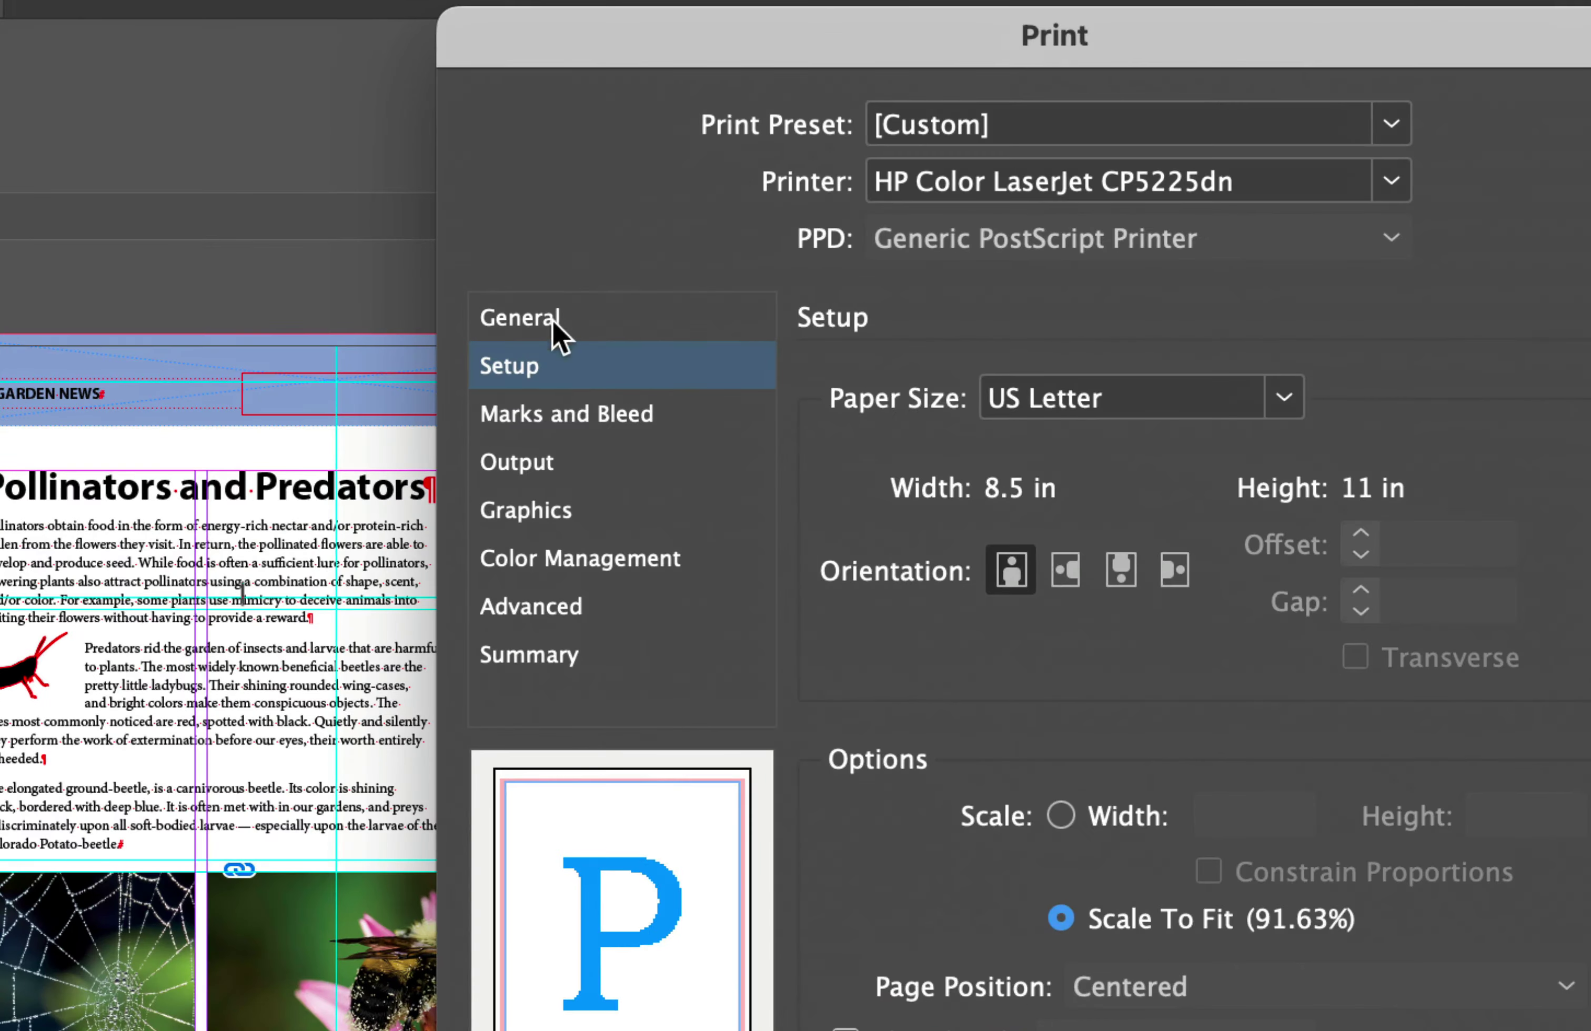
- Enable crop marks and page information for the print, with a 0.125 in marks offset
click(553, 363)
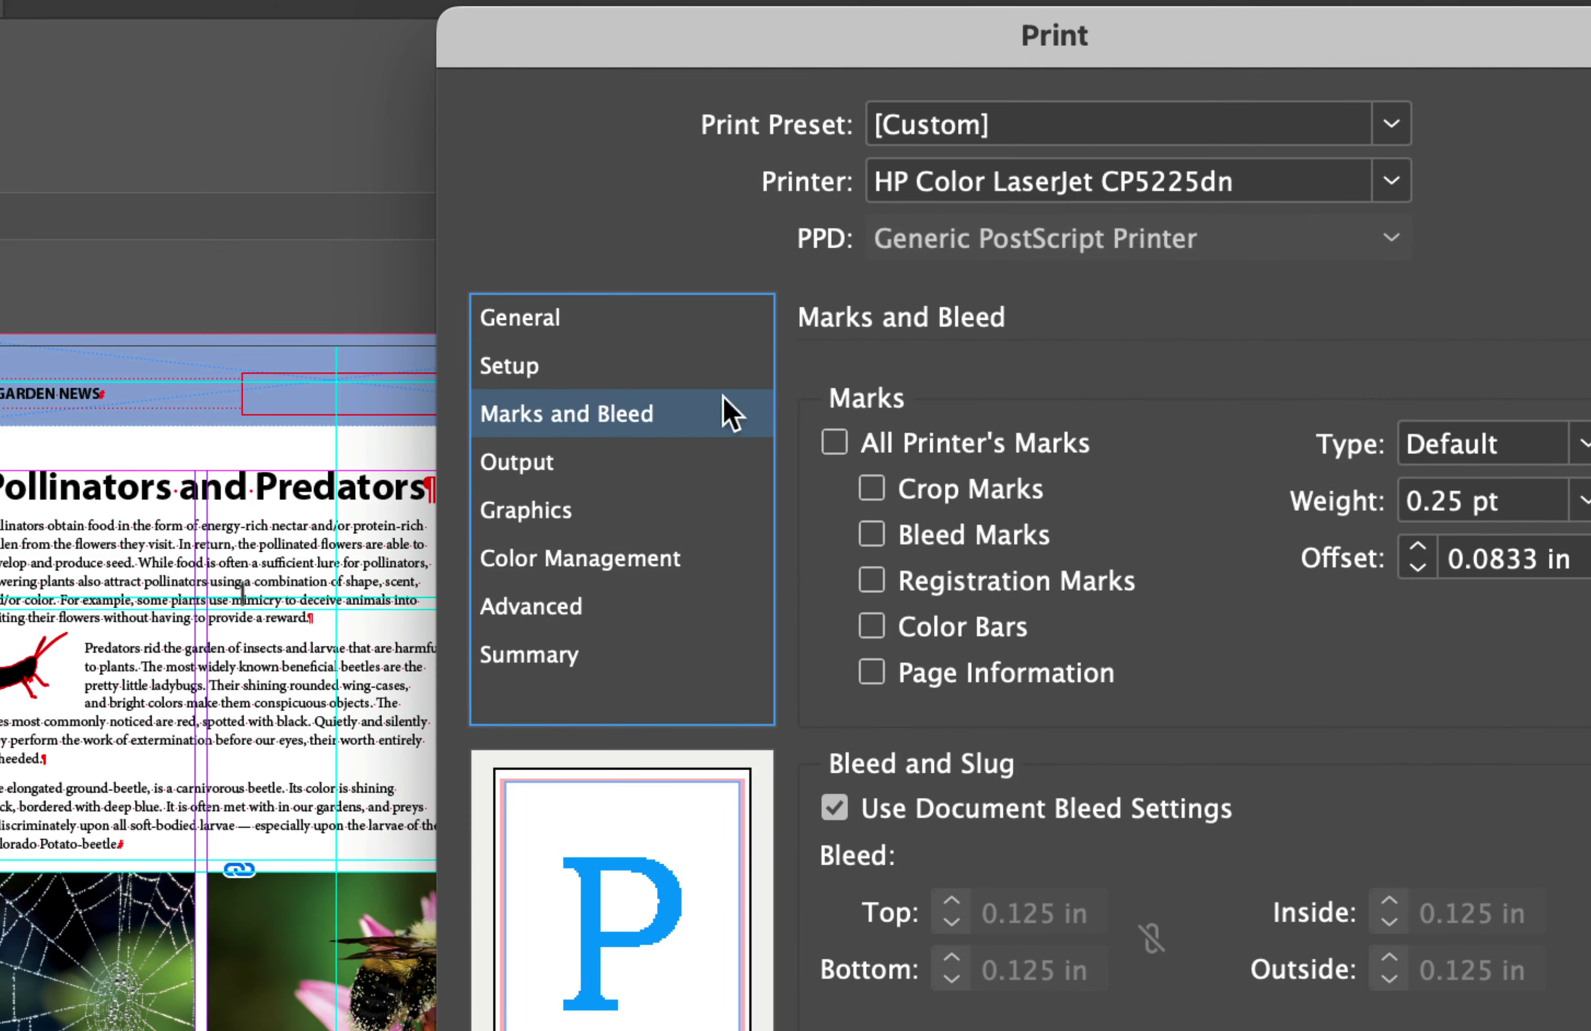
click(871, 489)
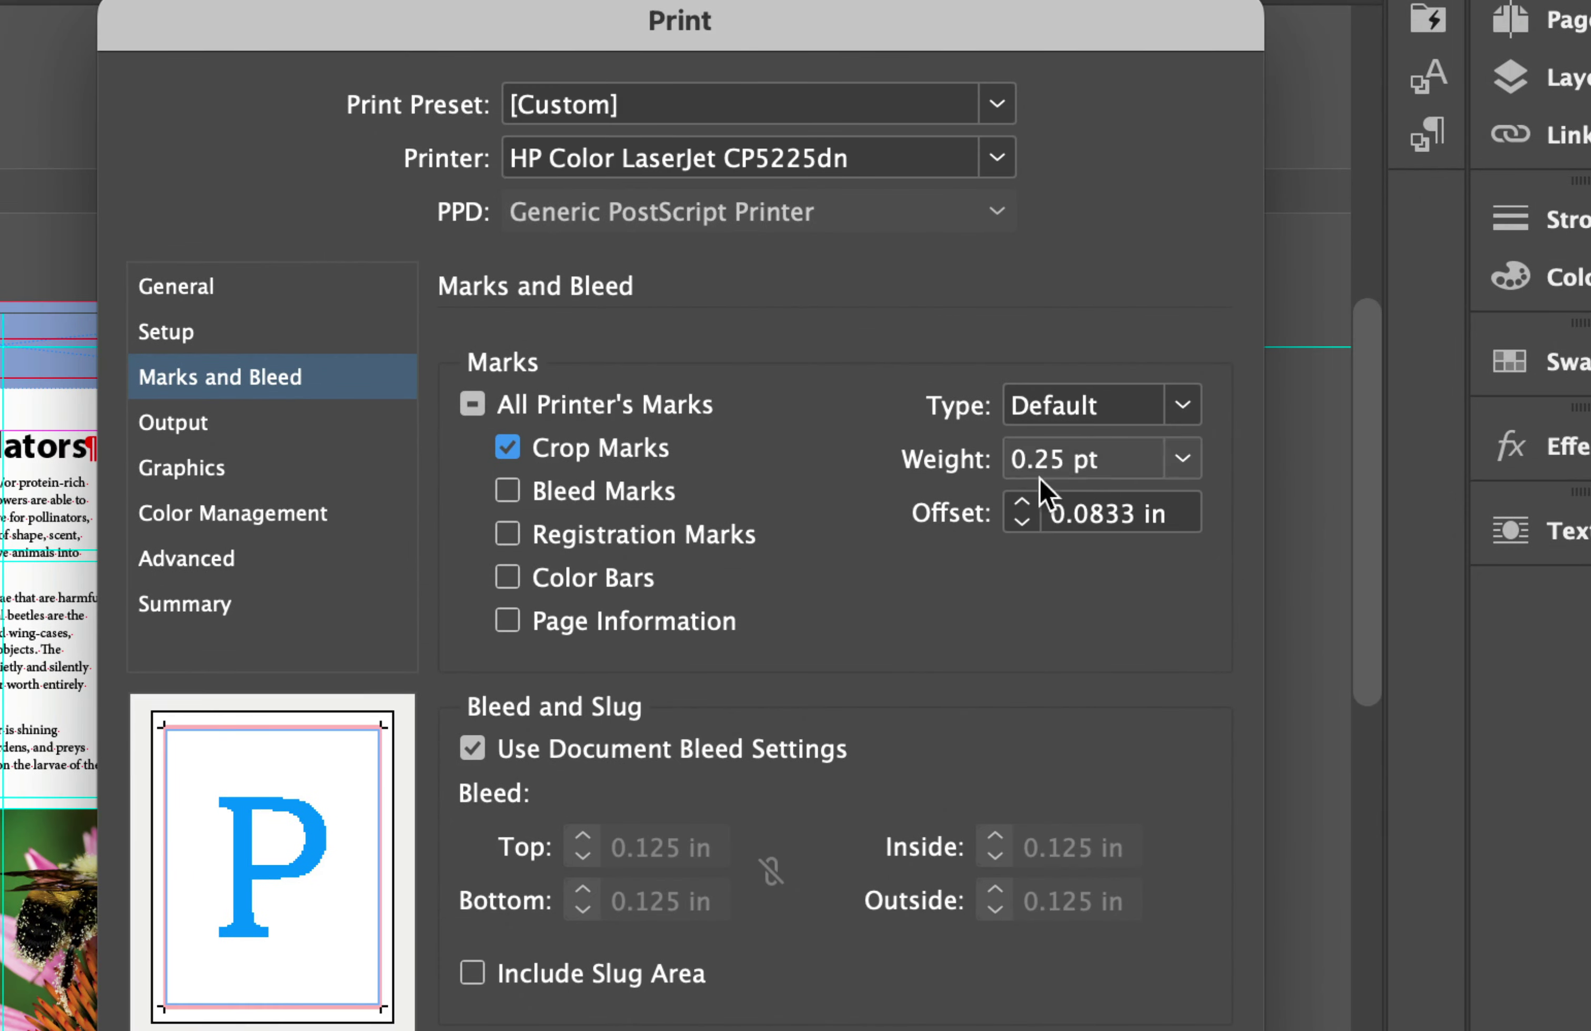
triple_click(1086, 514)
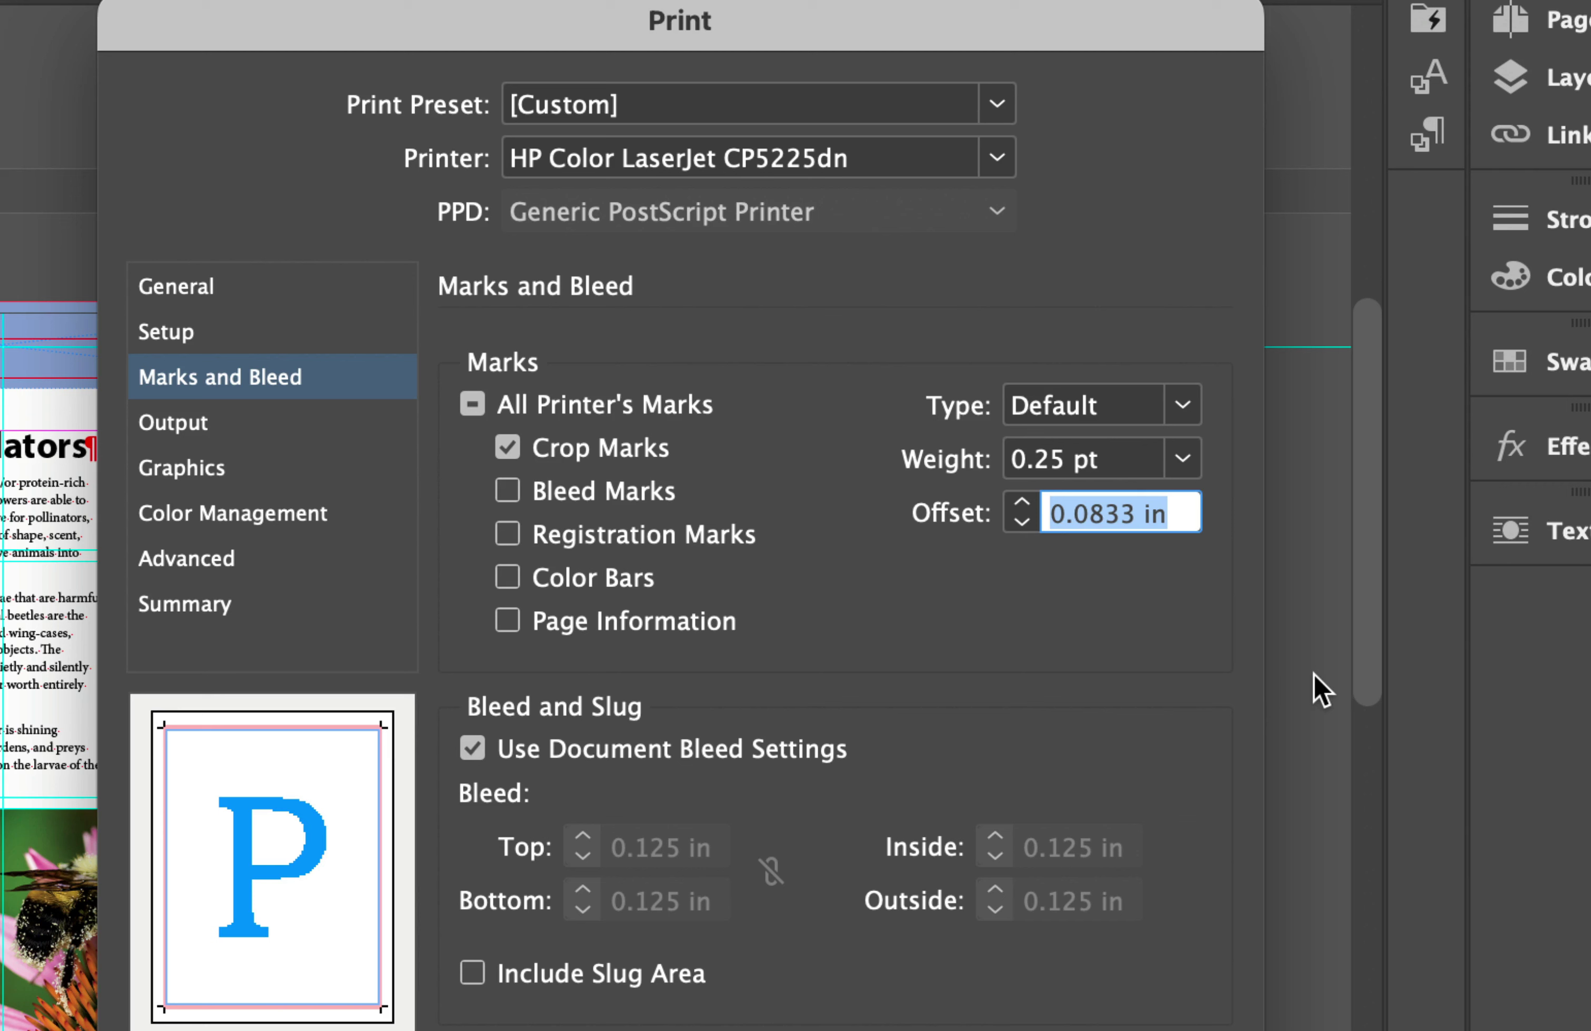
text(0.)
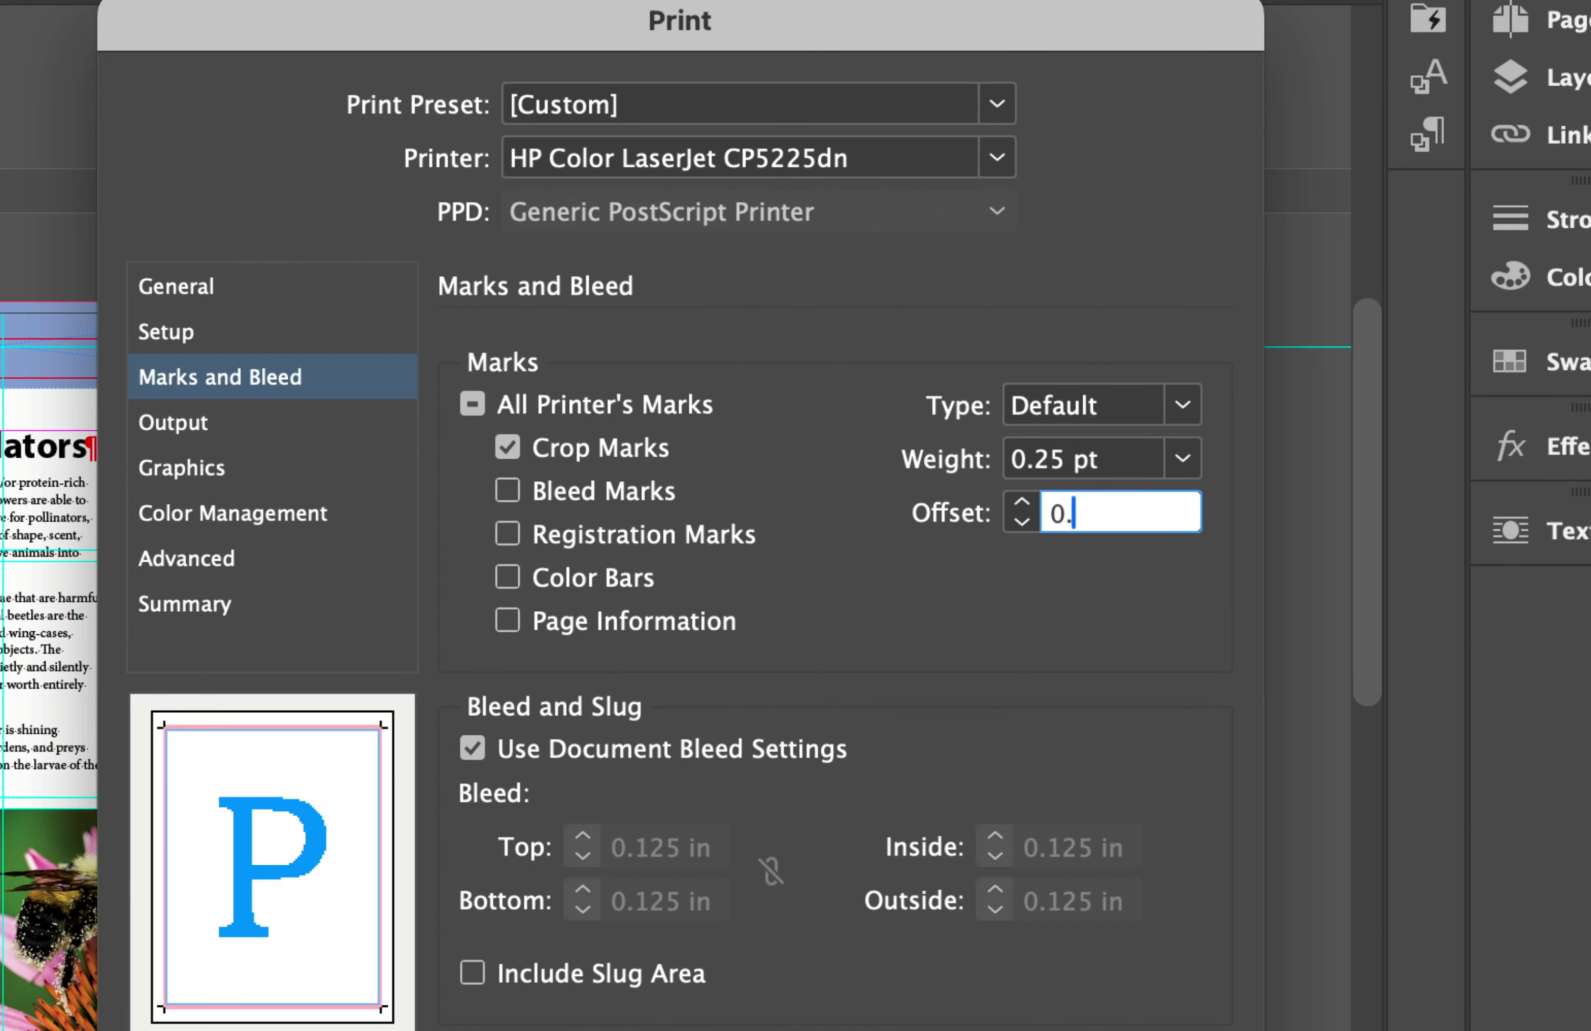
text(125)
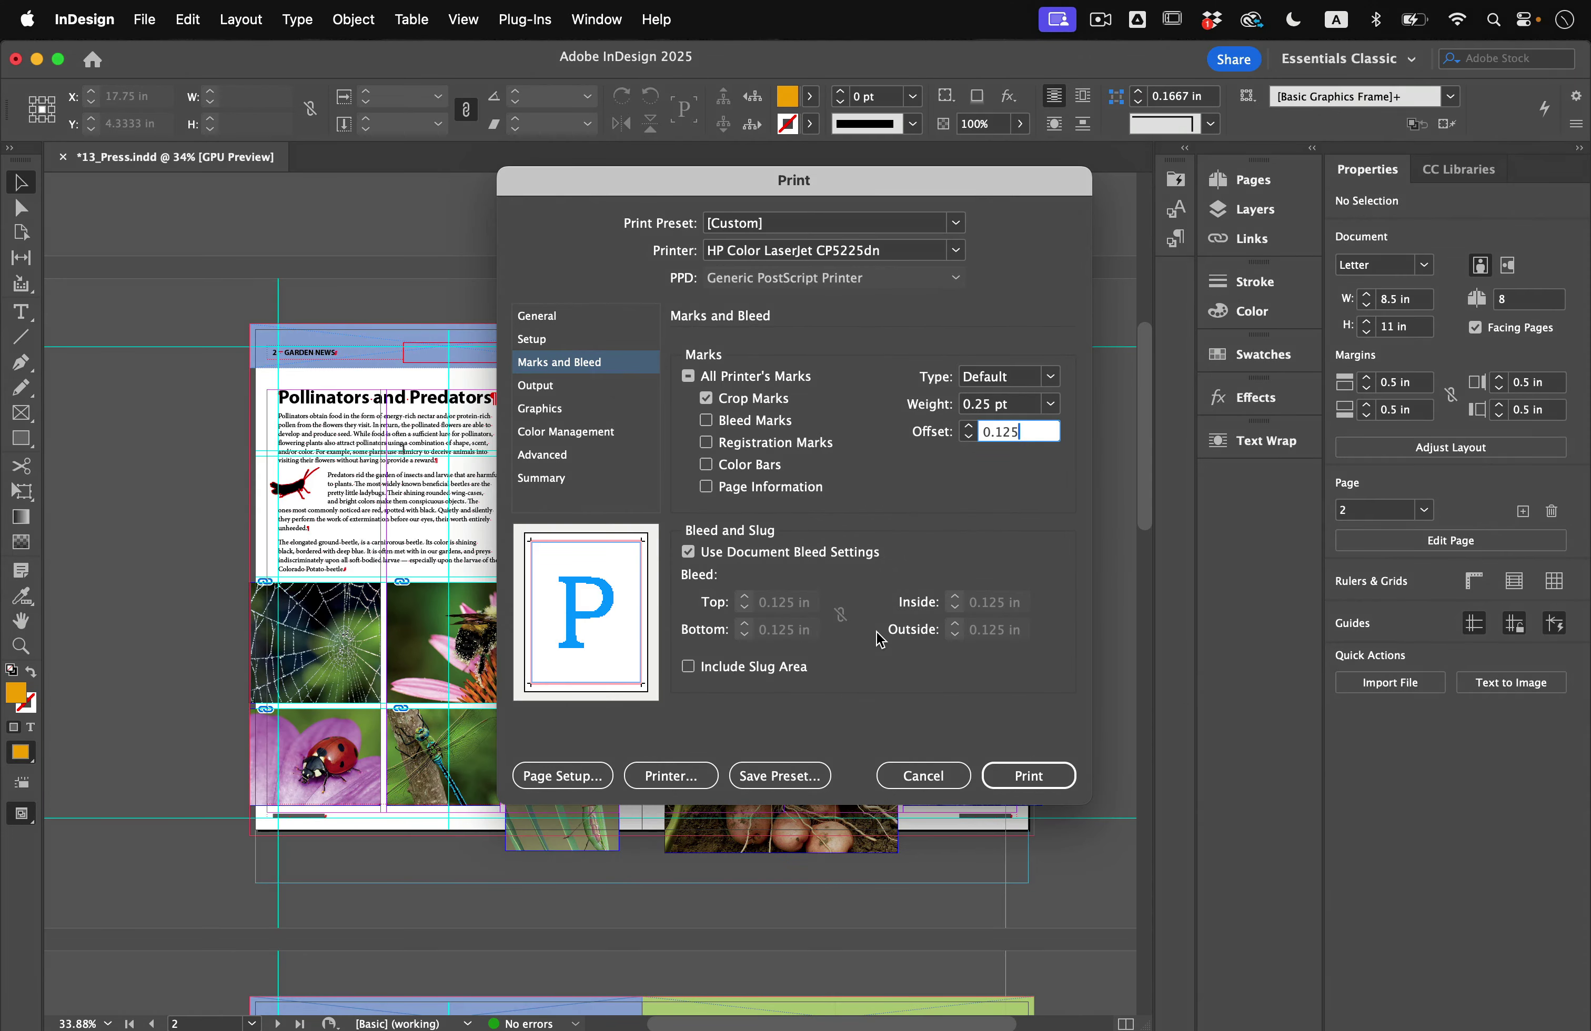
text(in)
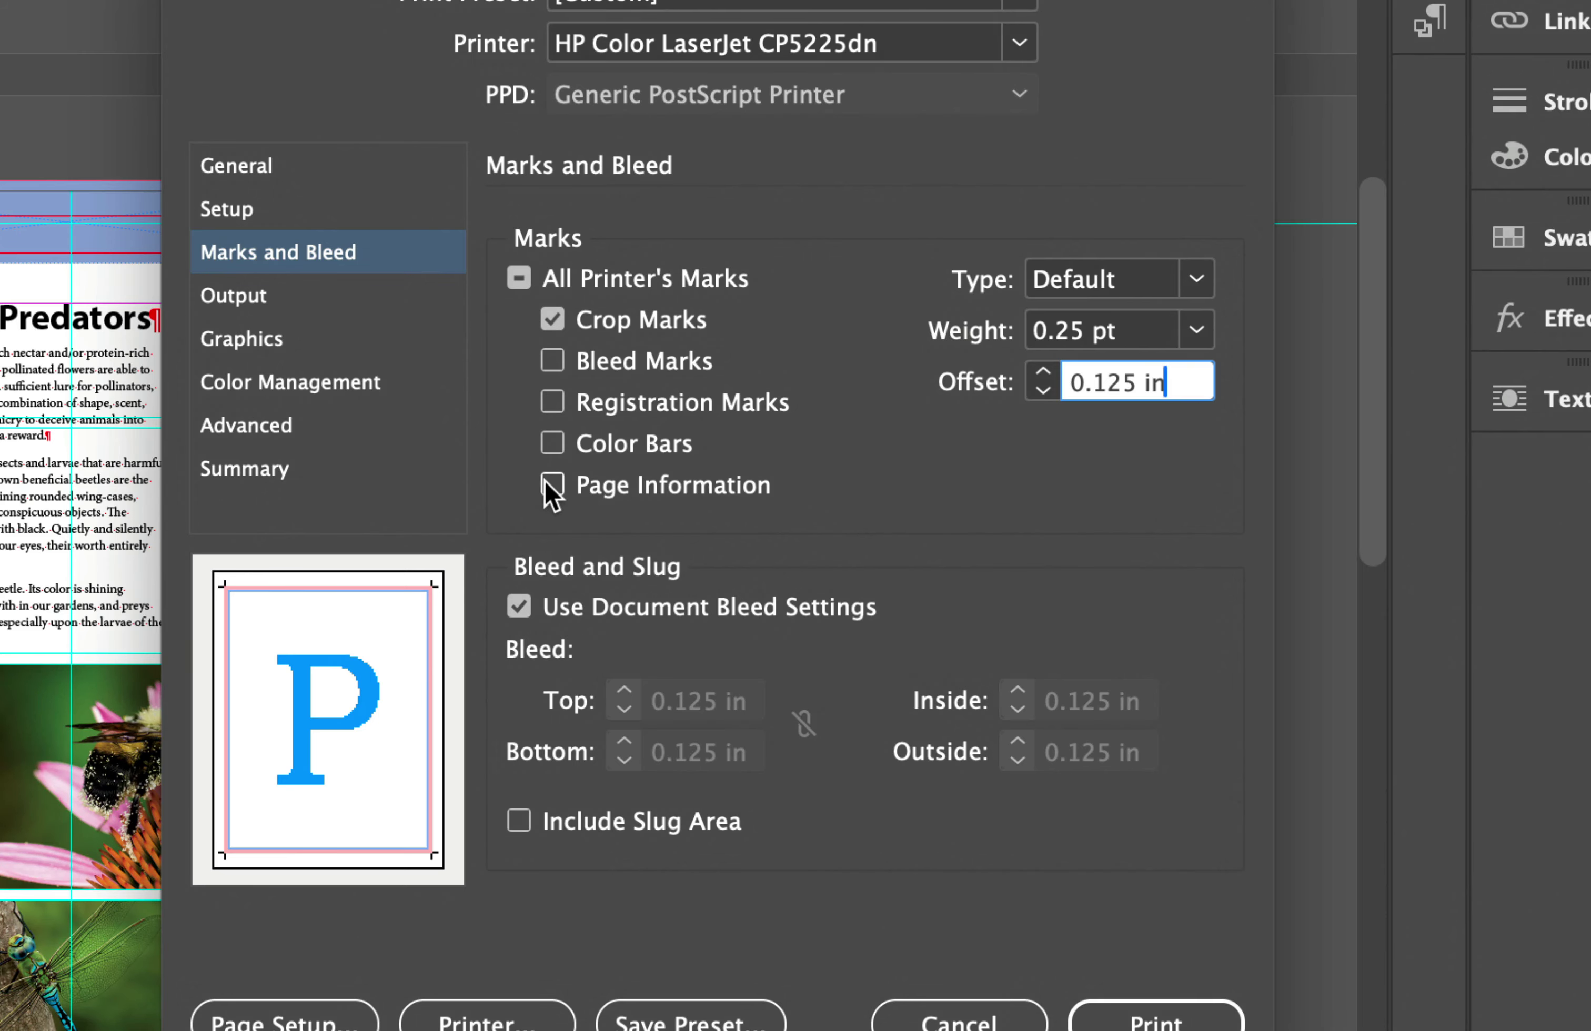
click(552, 486)
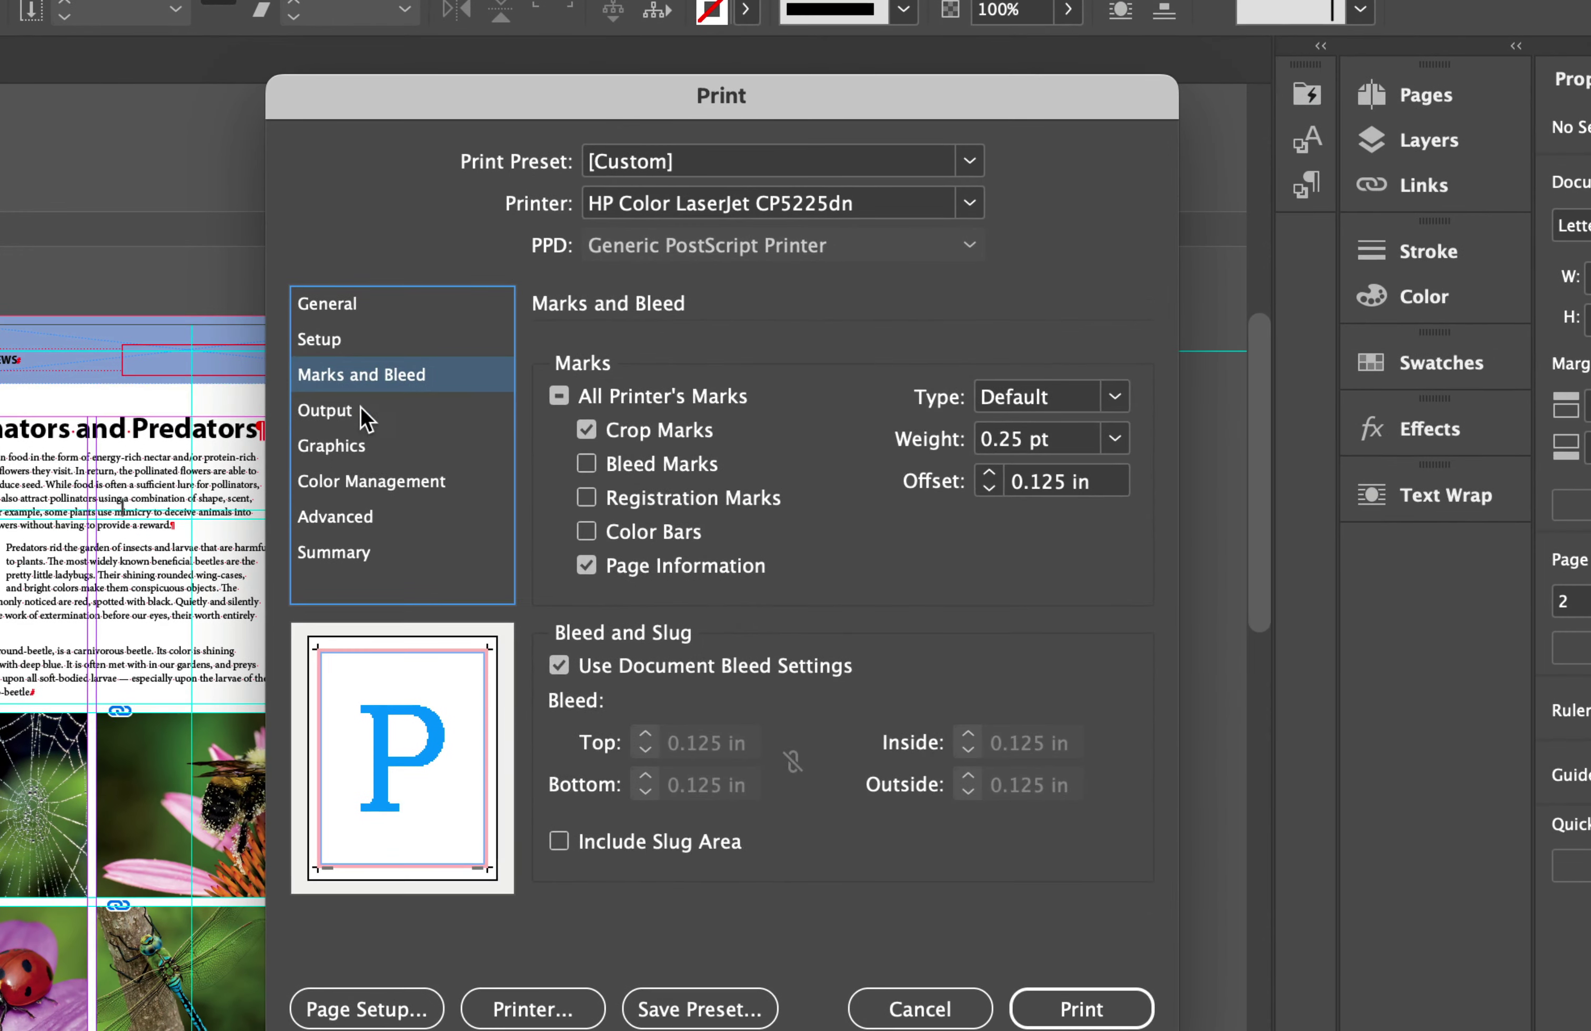
- Review the color output options for the print, keeping Composite CMYK
click(550, 386)
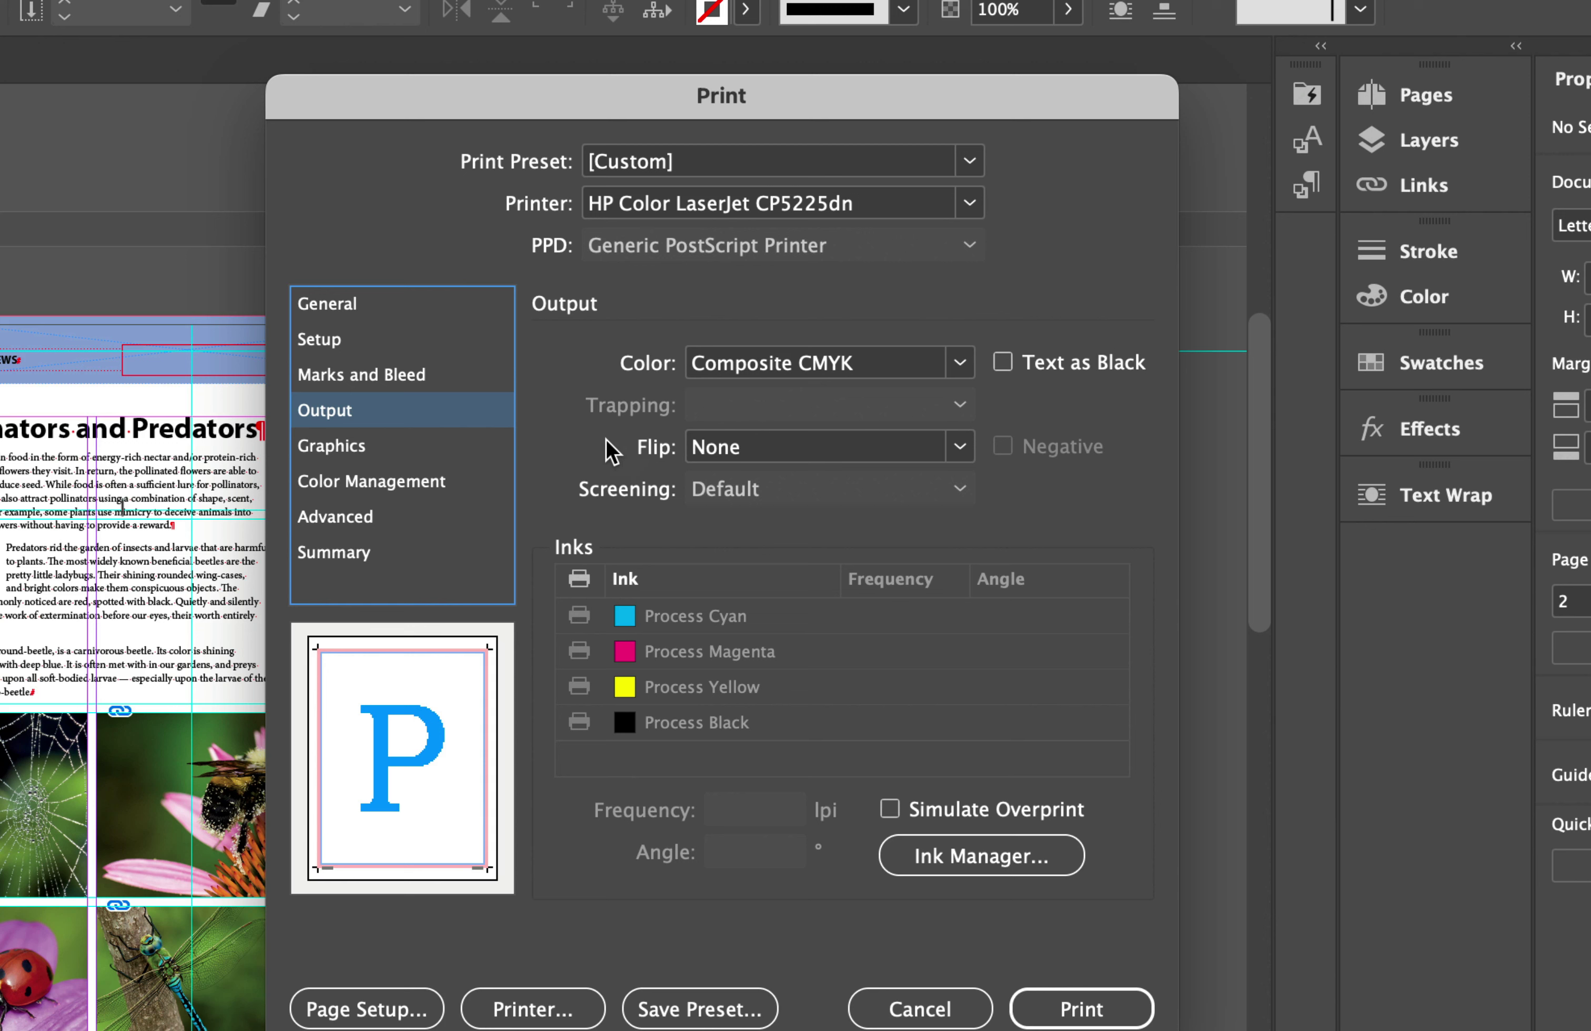
click(738, 366)
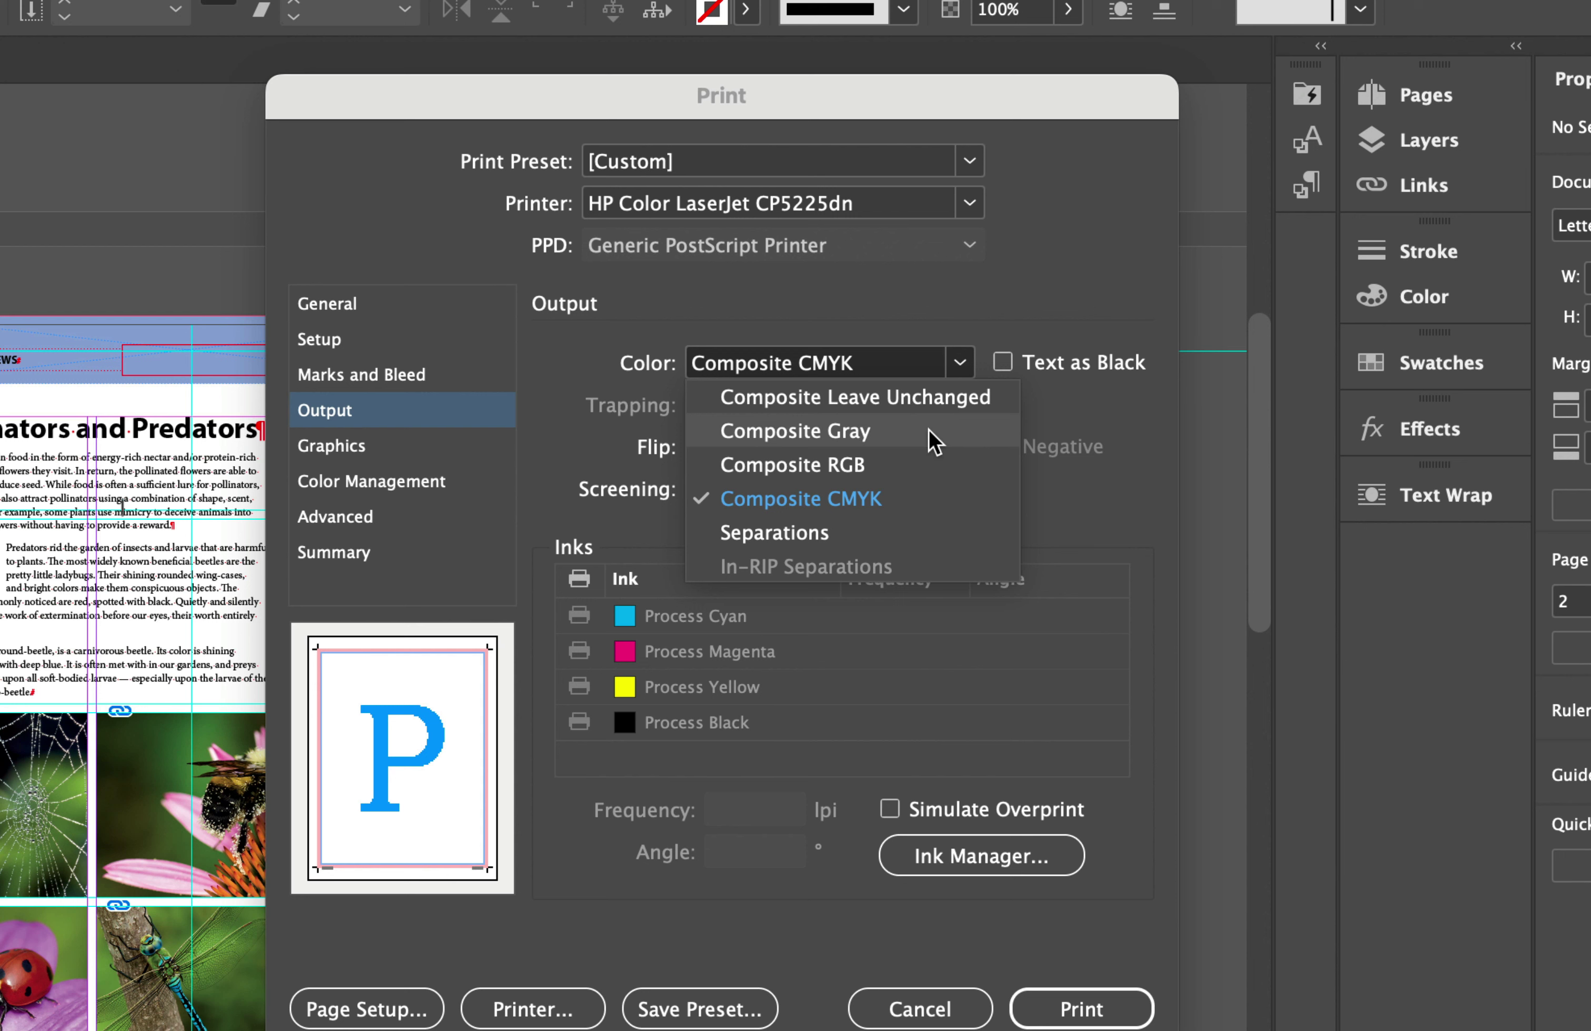
click(882, 302)
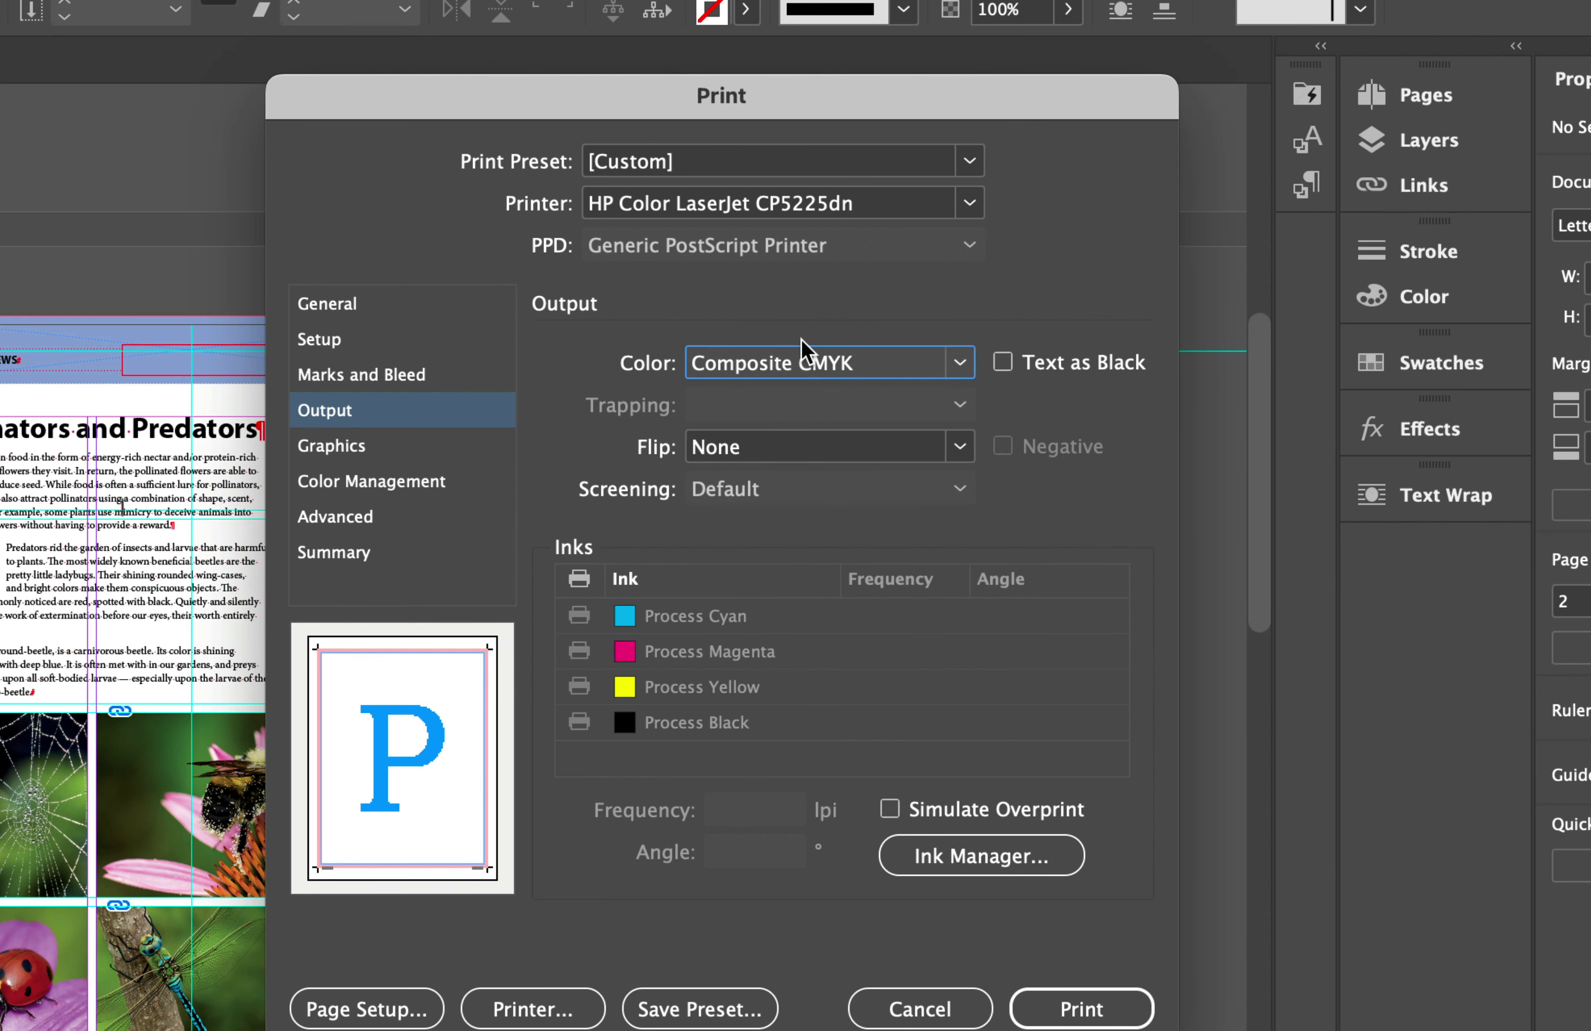
- Keep Optimized Subsampling for the image data and set font downloading to Subset in the print graphics settings
click(334, 446)
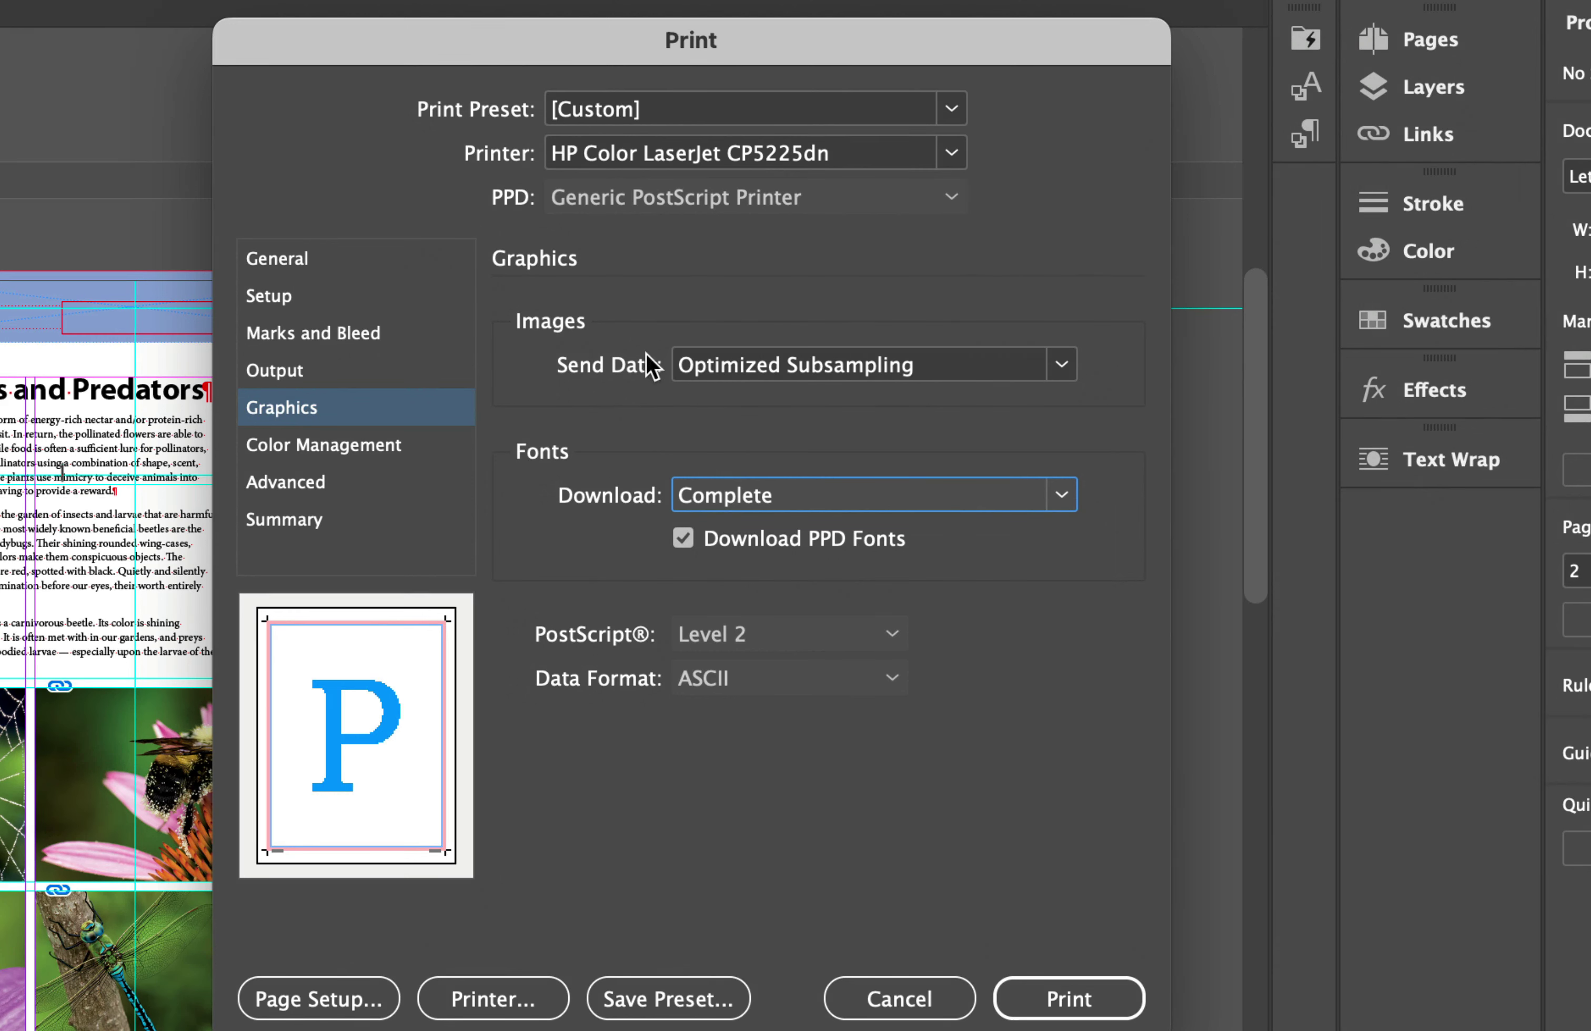
click(741, 365)
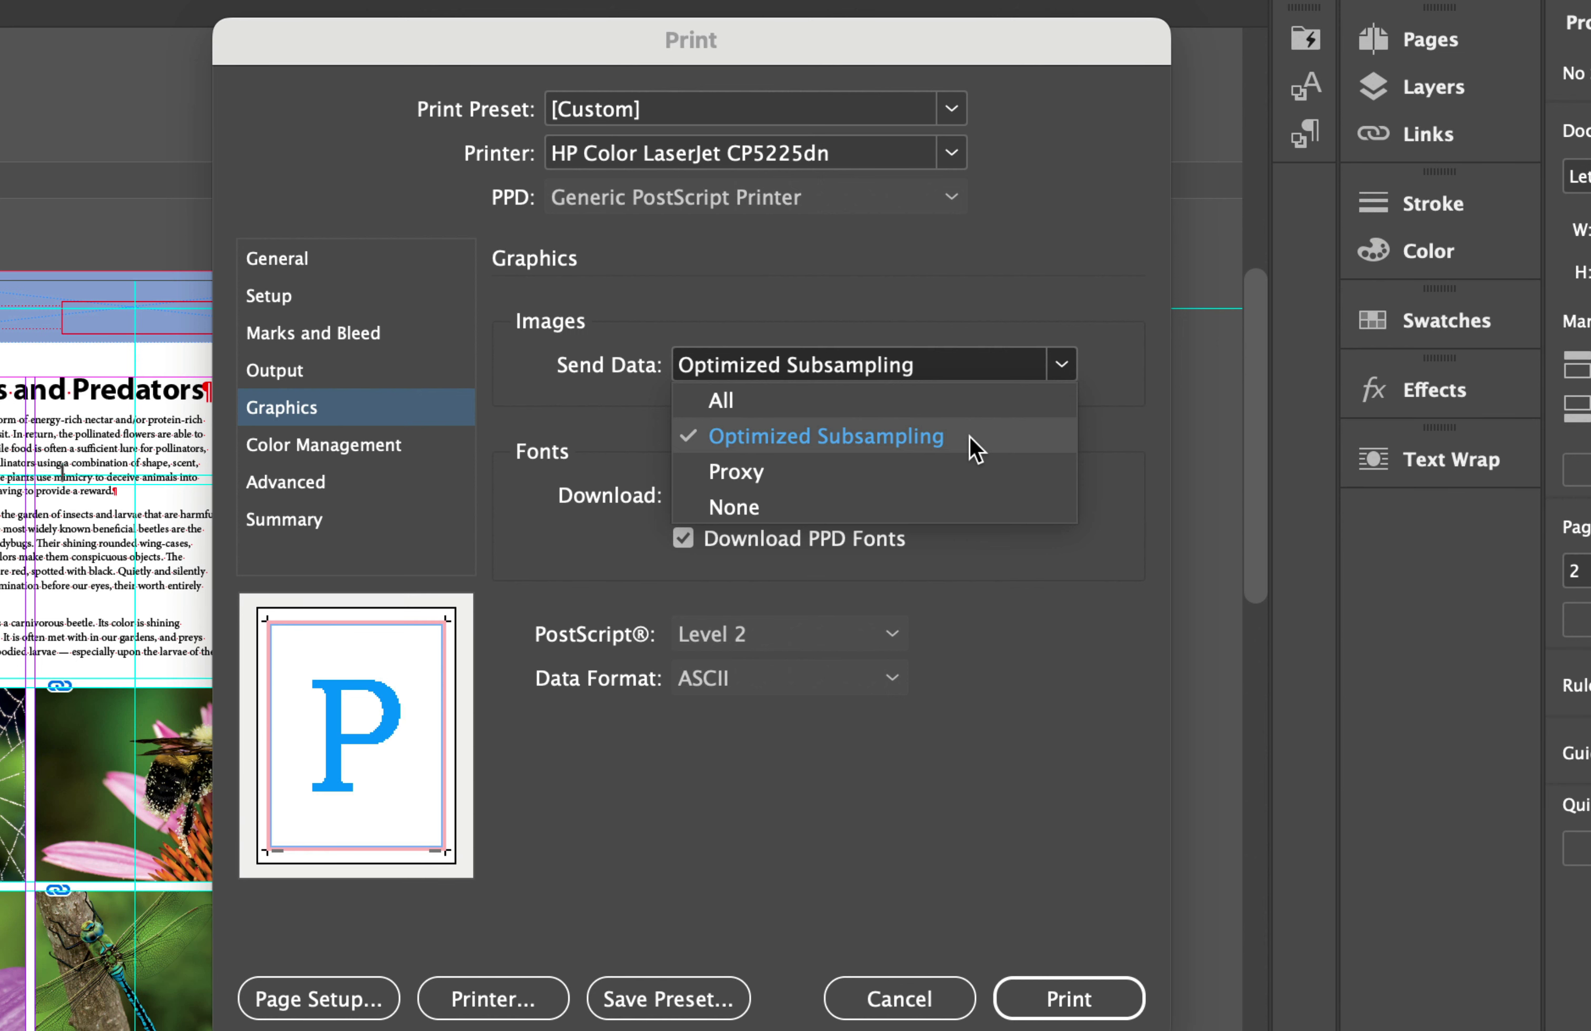
click(550, 422)
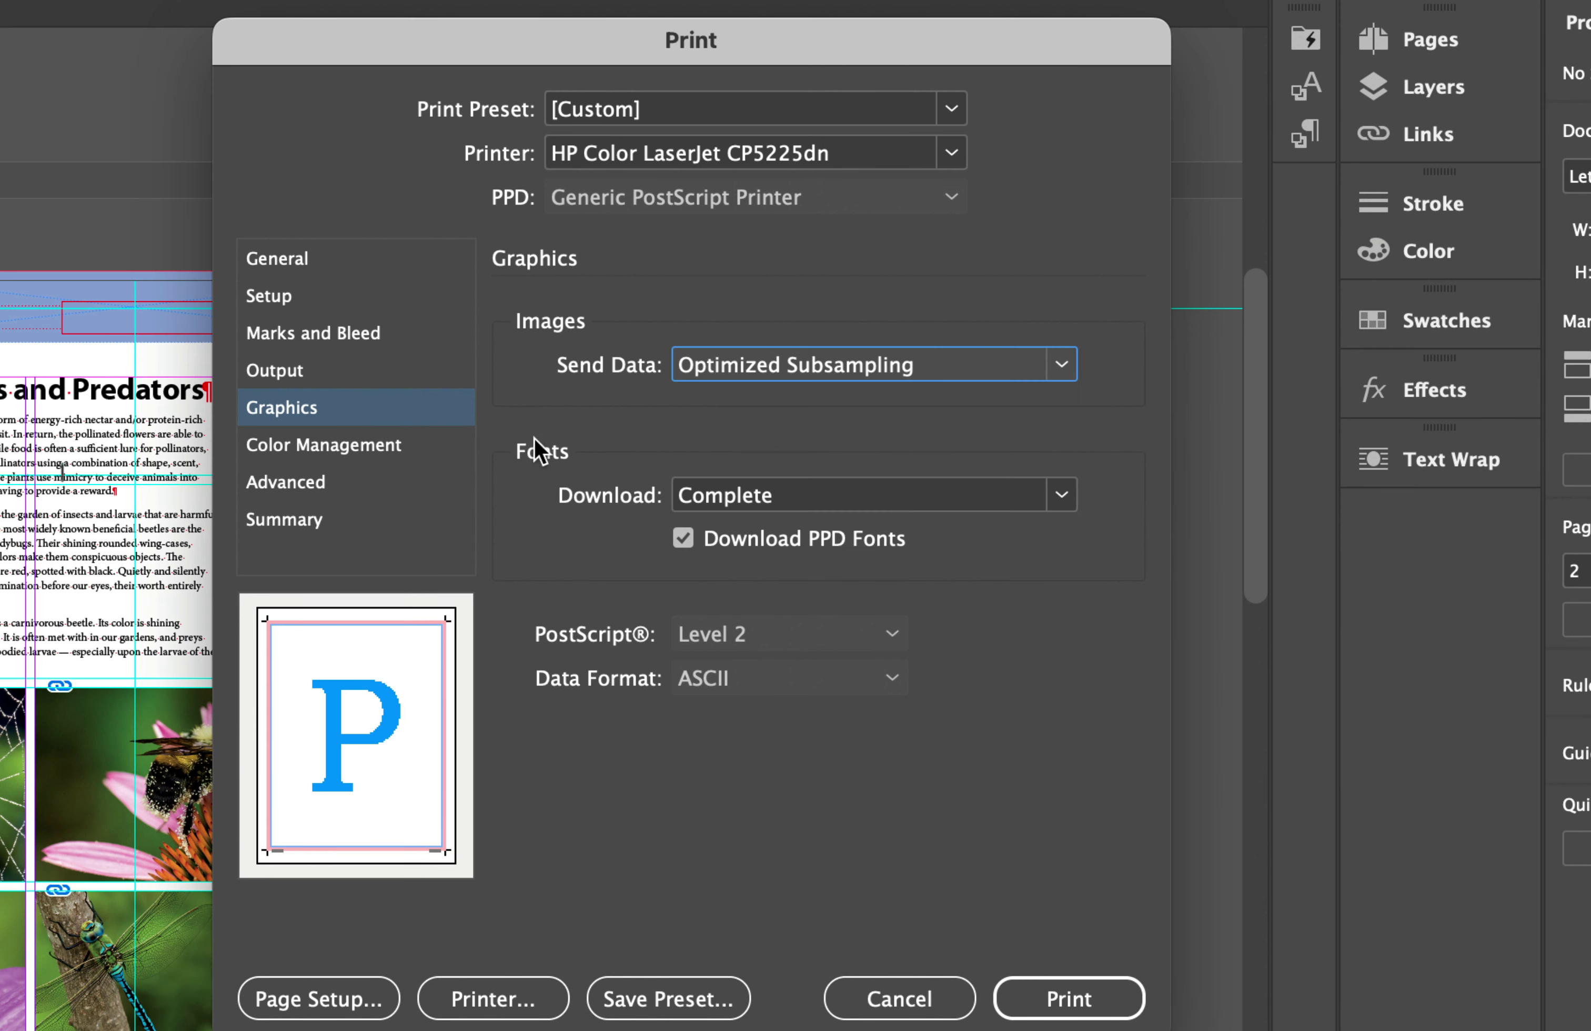
click(767, 496)
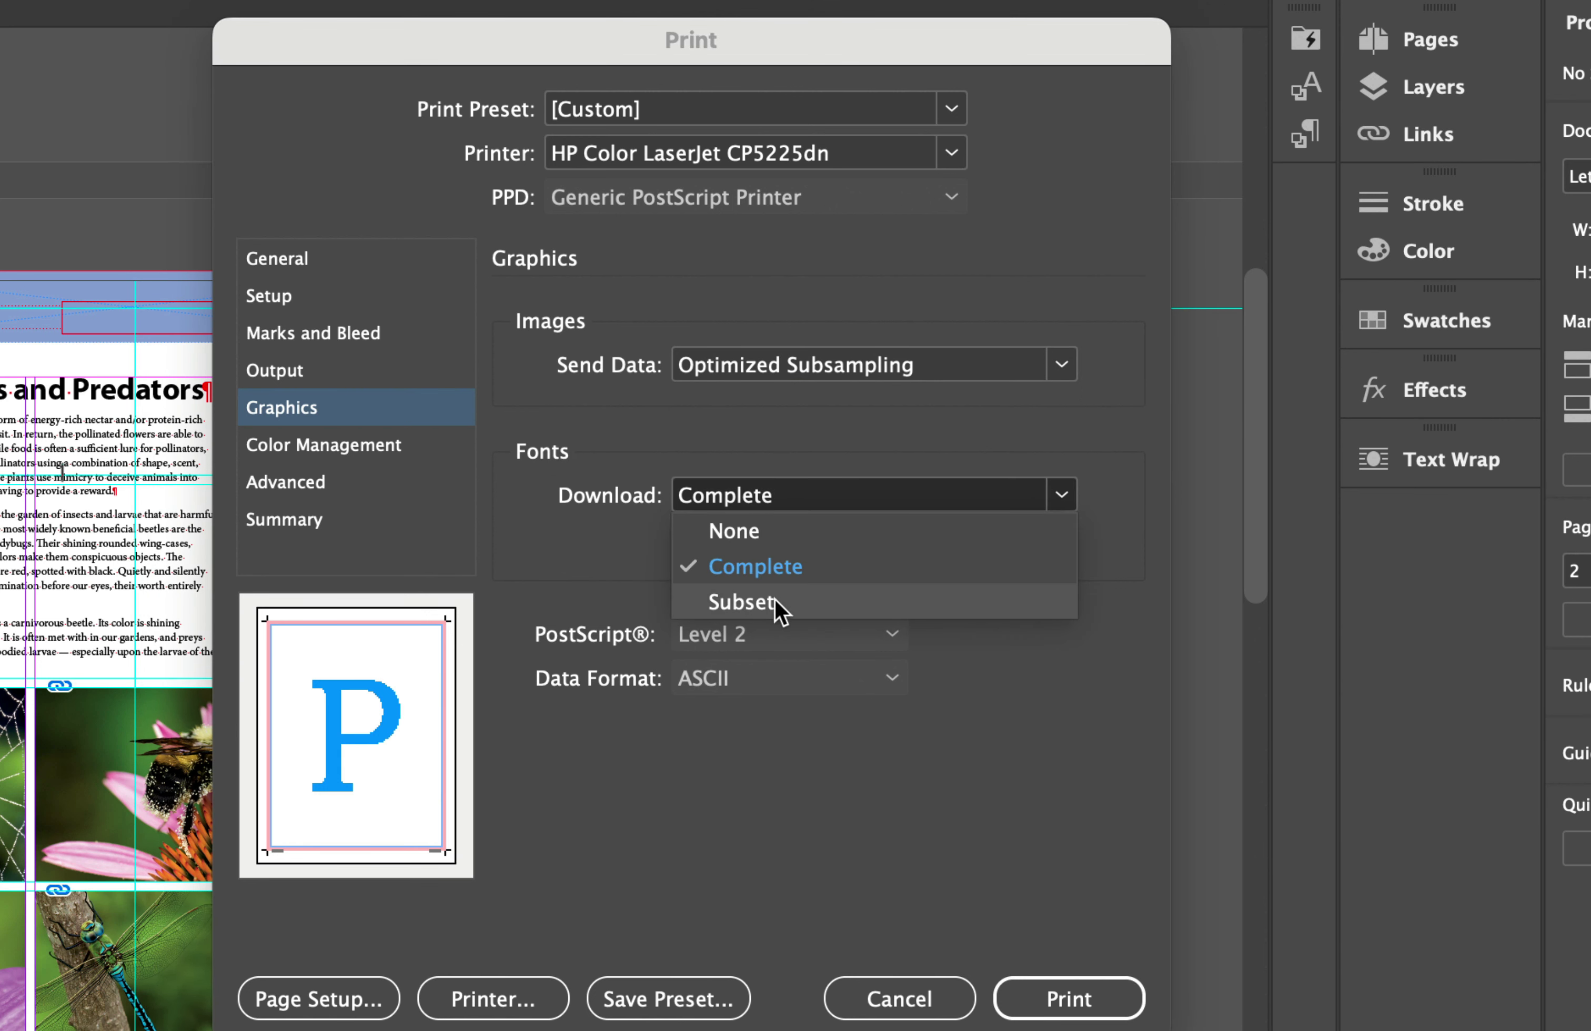
click(742, 601)
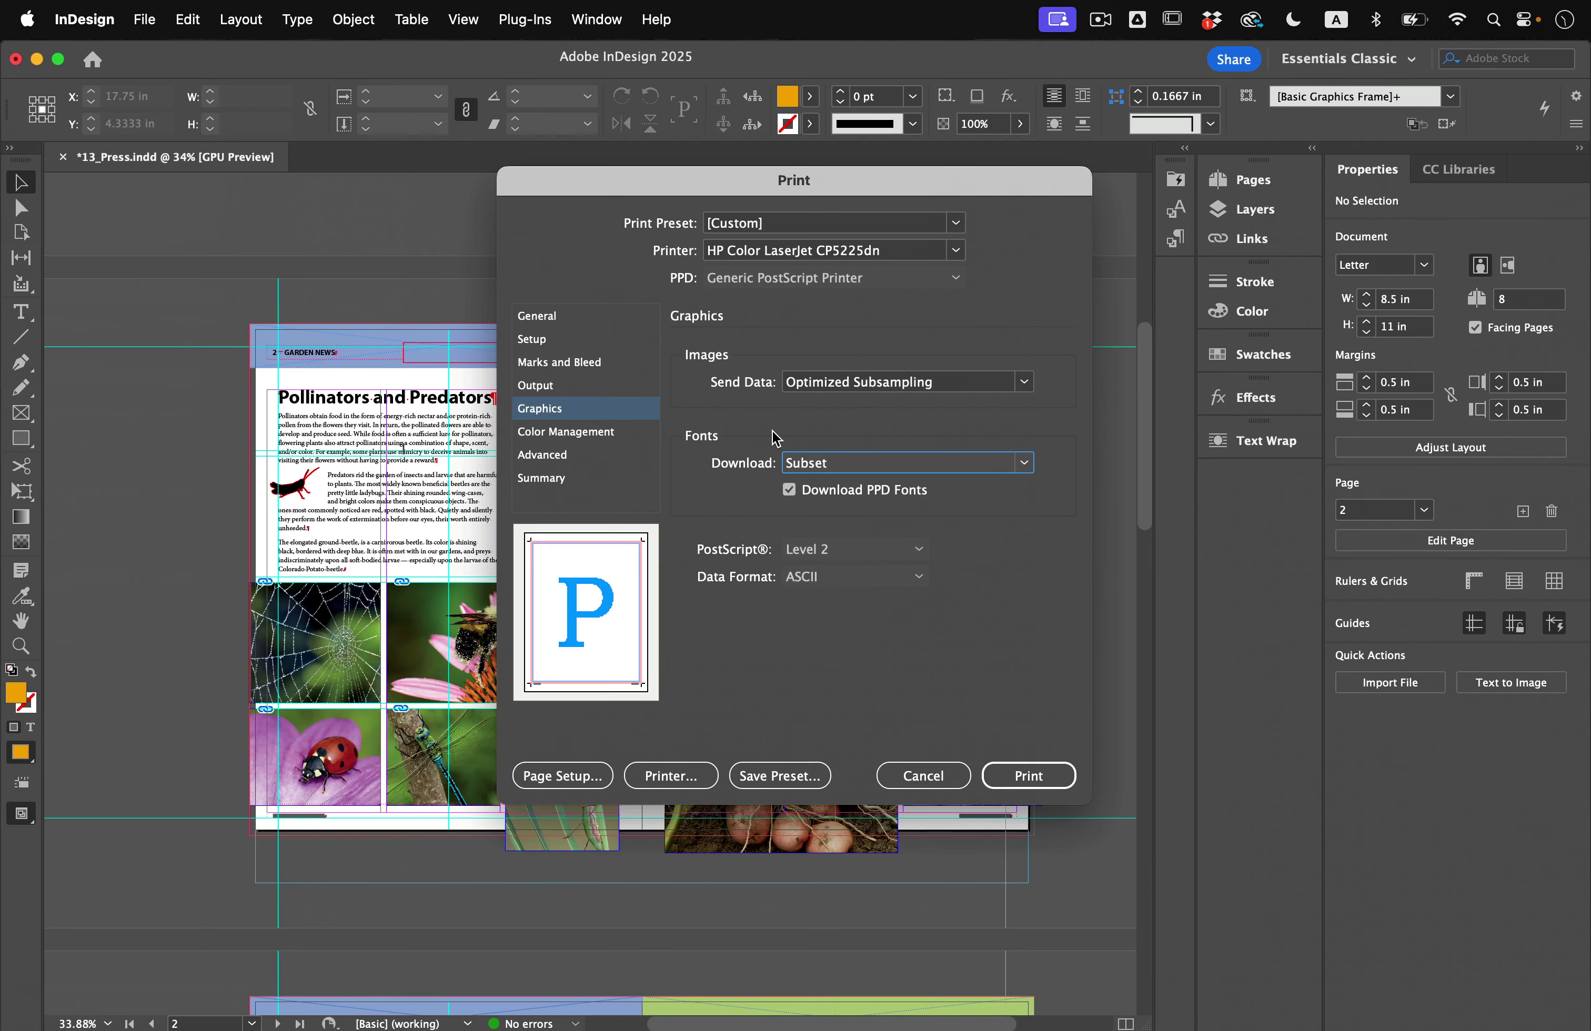
- Check the advanced print settings and save the configuration as a print preset named "Proof Fit to Page"
click(606, 444)
click(582, 456)
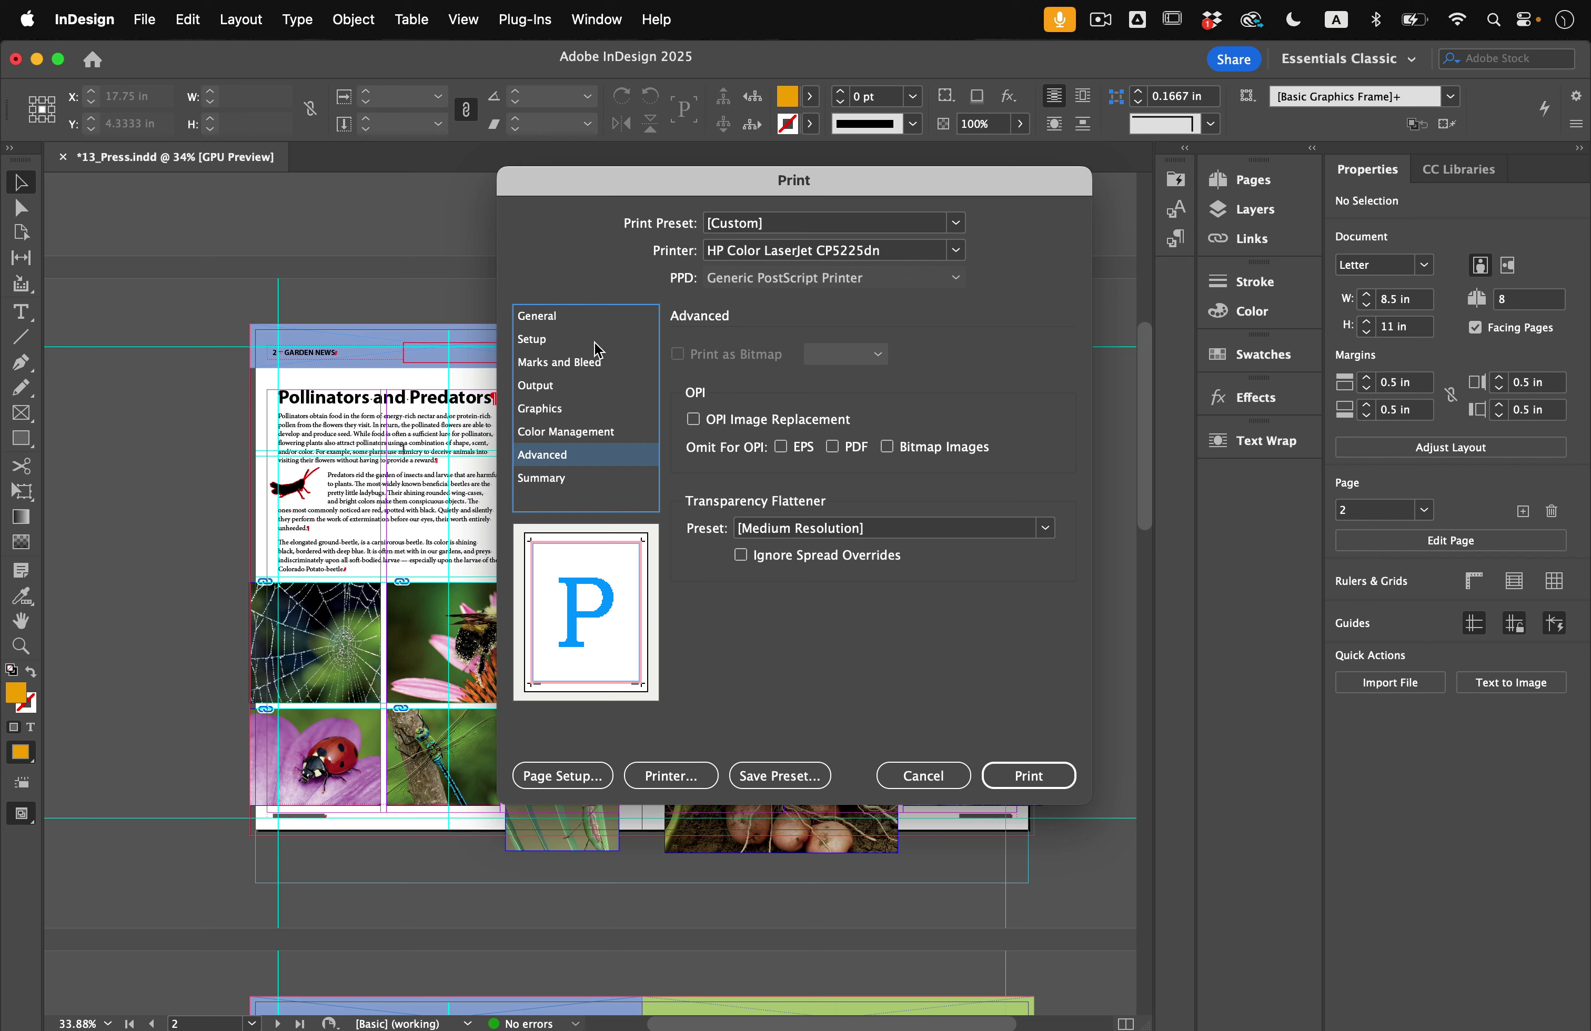
click(590, 325)
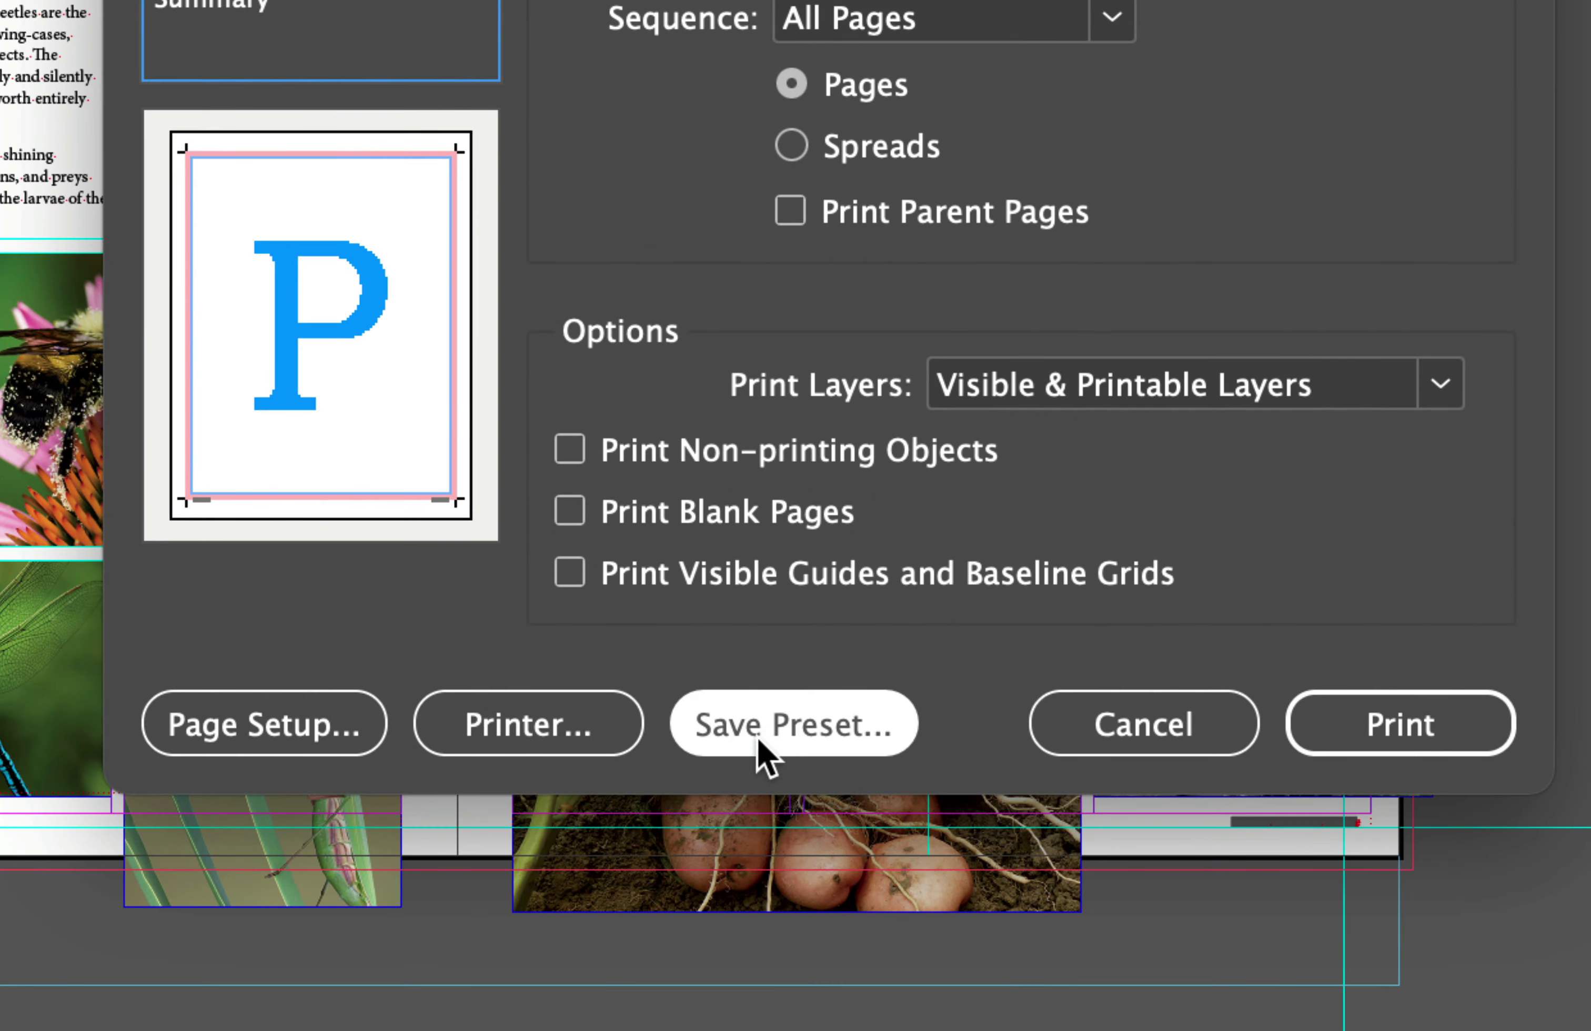
click(768, 745)
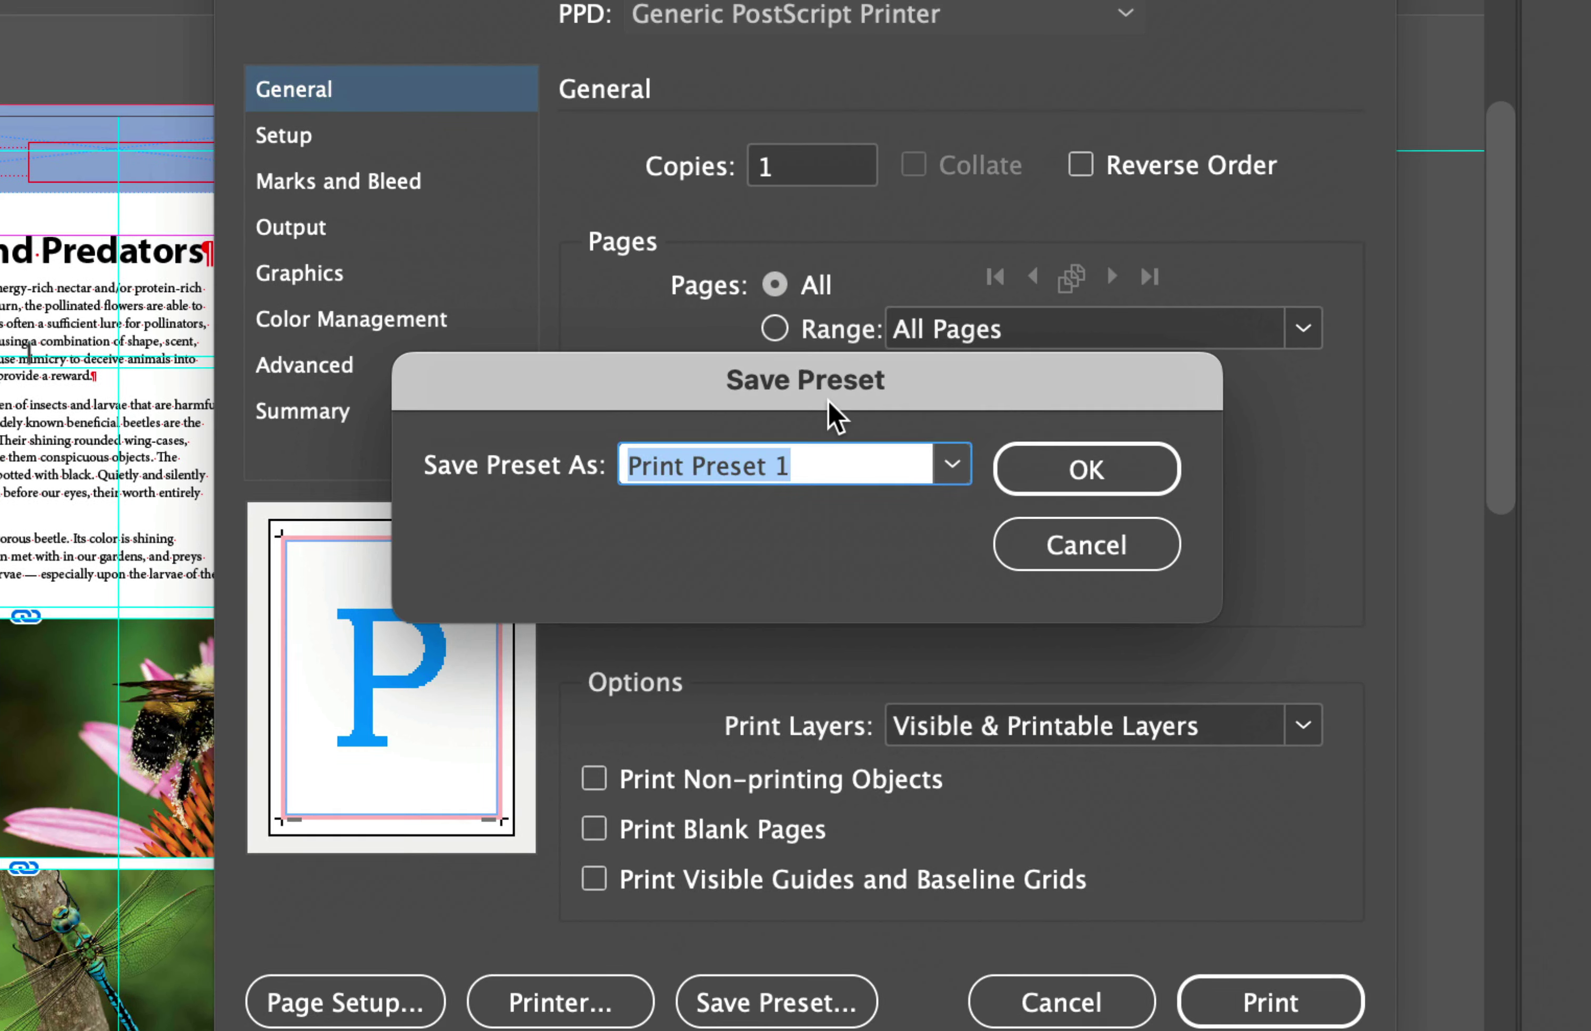
text(Proof)
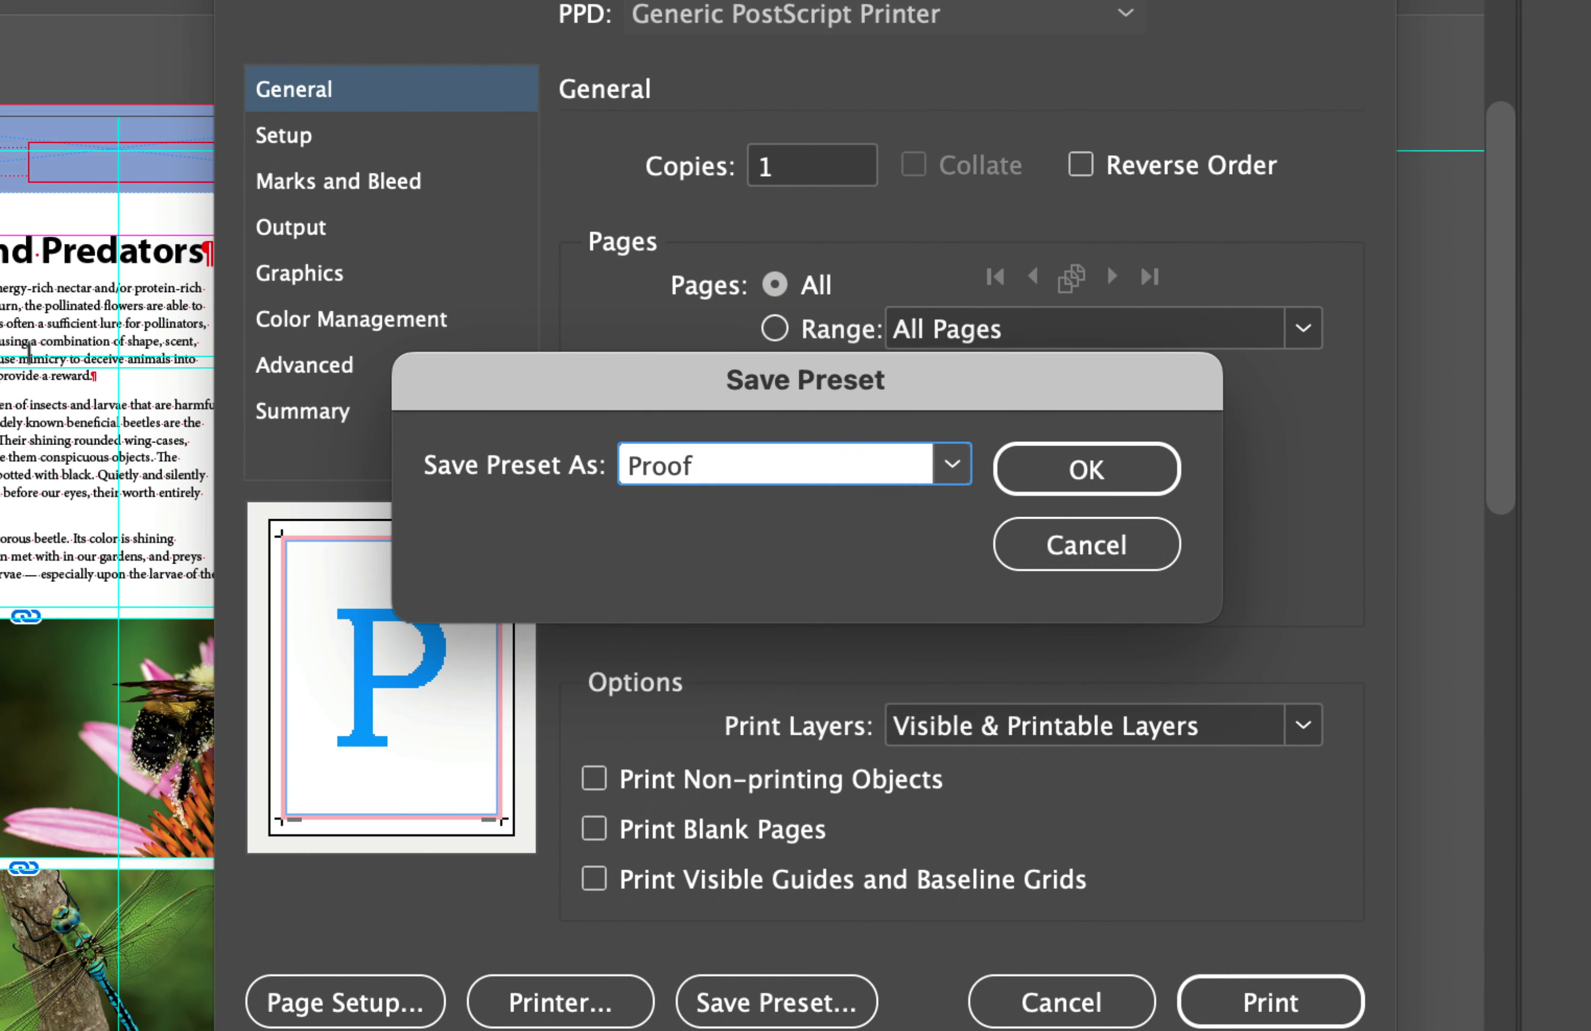
text( Fit to Page)
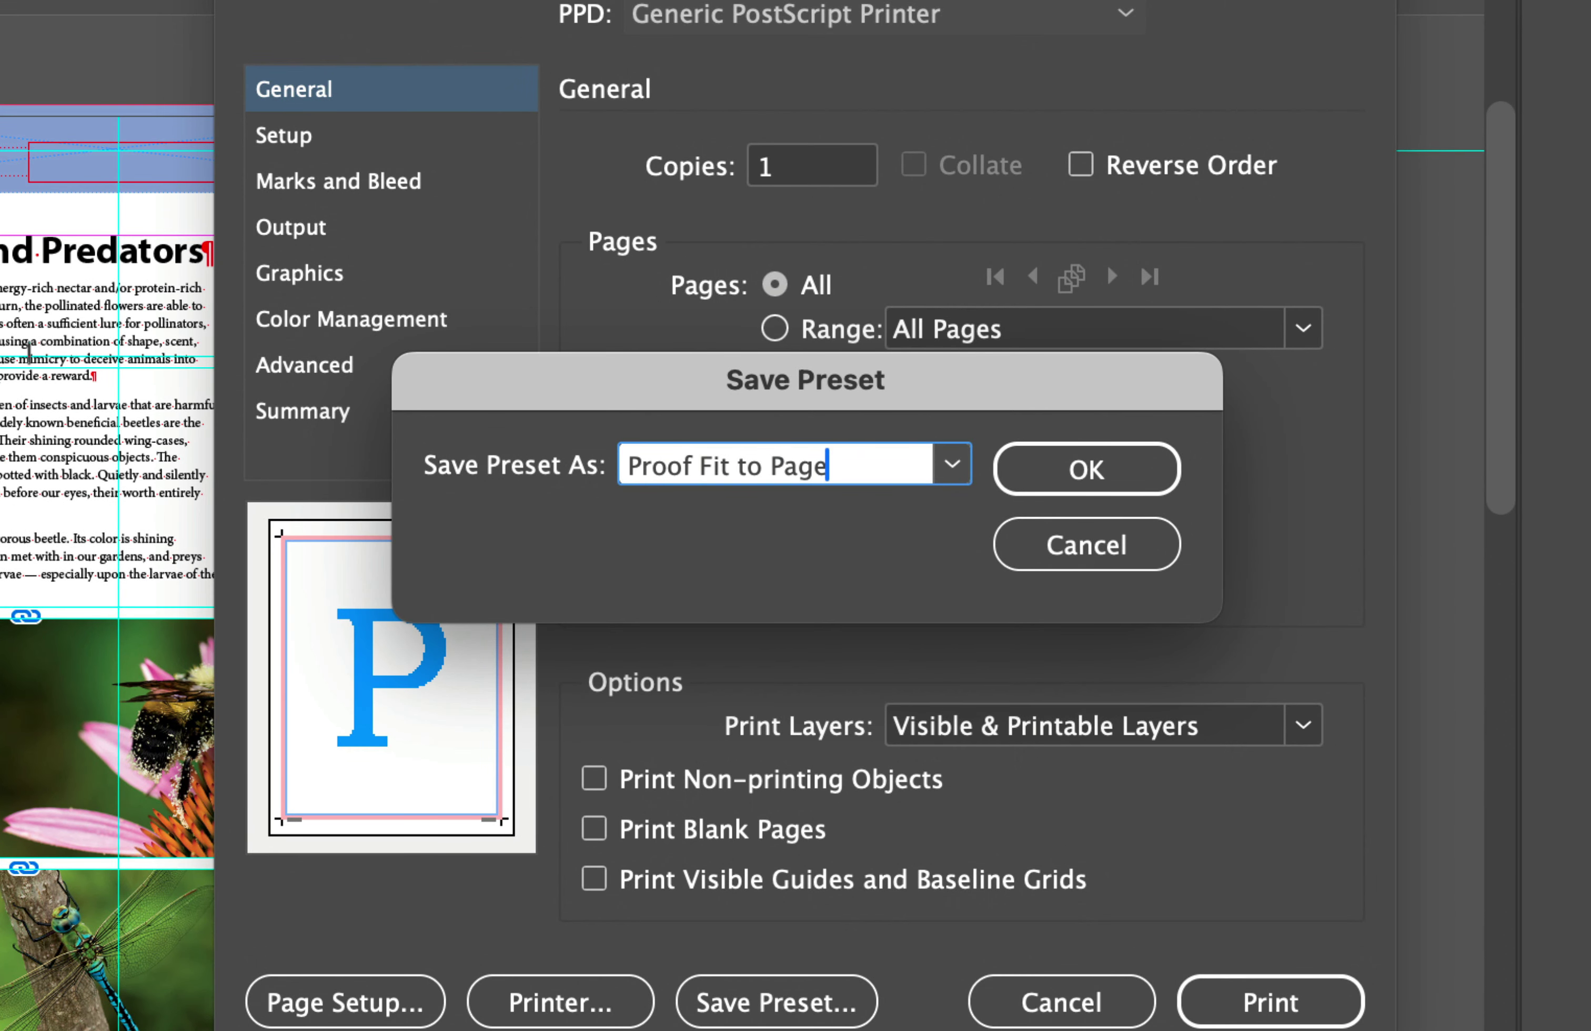
key(Return)
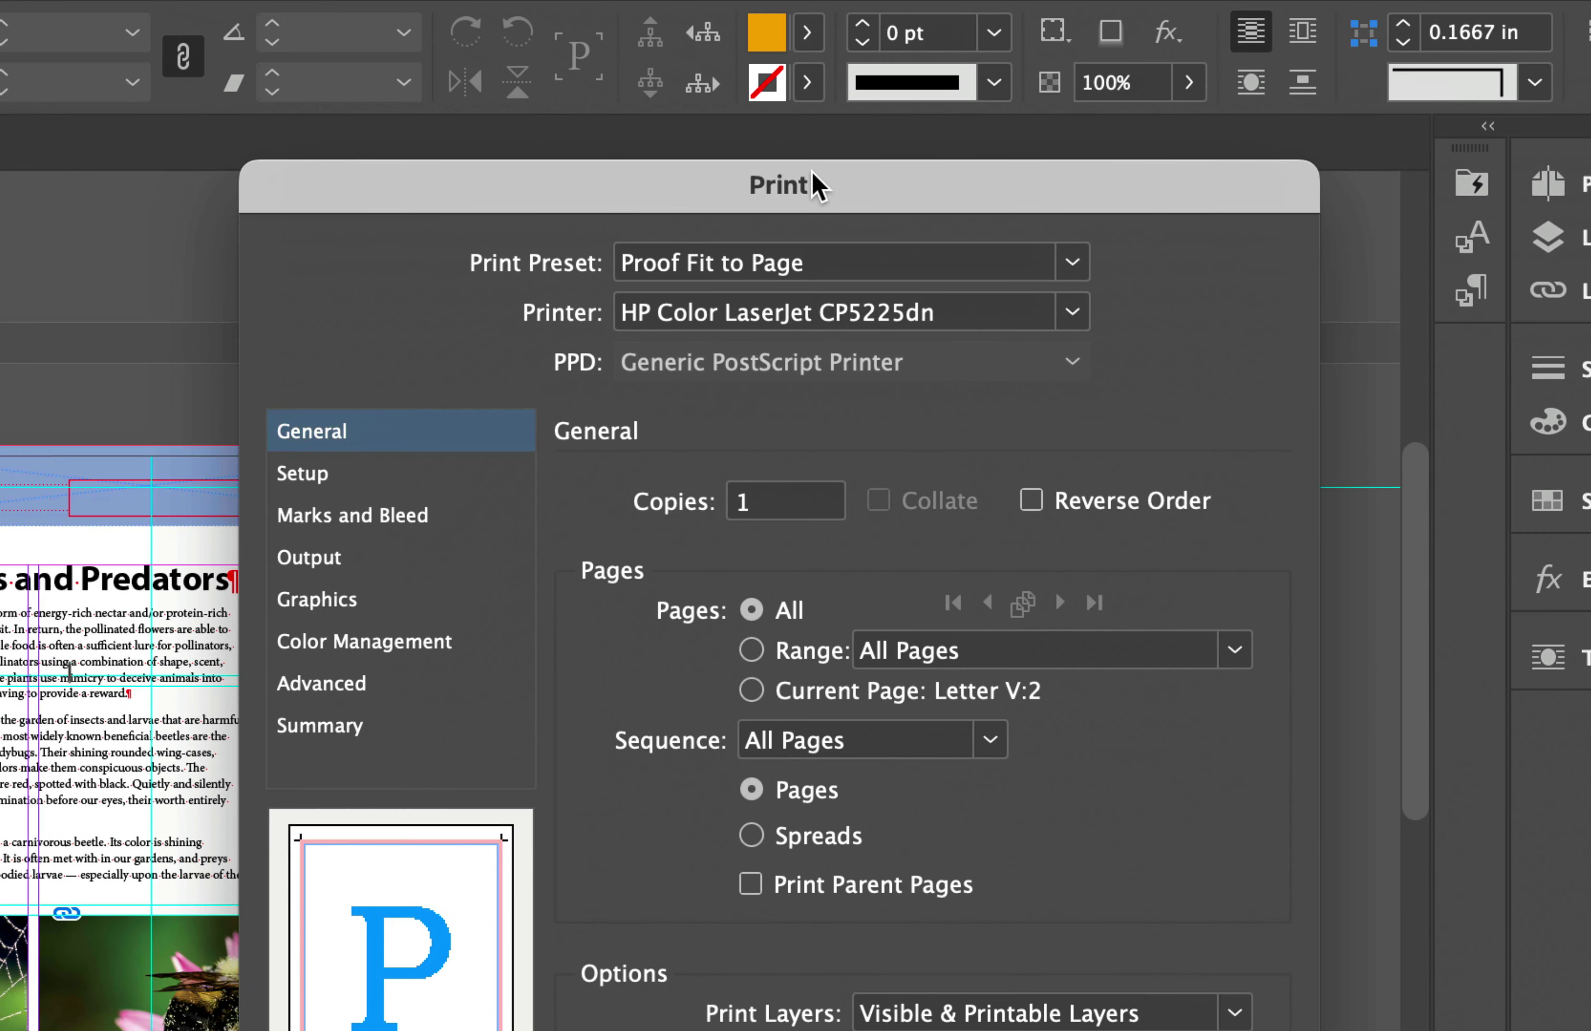
- Check the available print presets, keep Proof Fit to Page selected, and close the print settings without printing
click(850, 268)
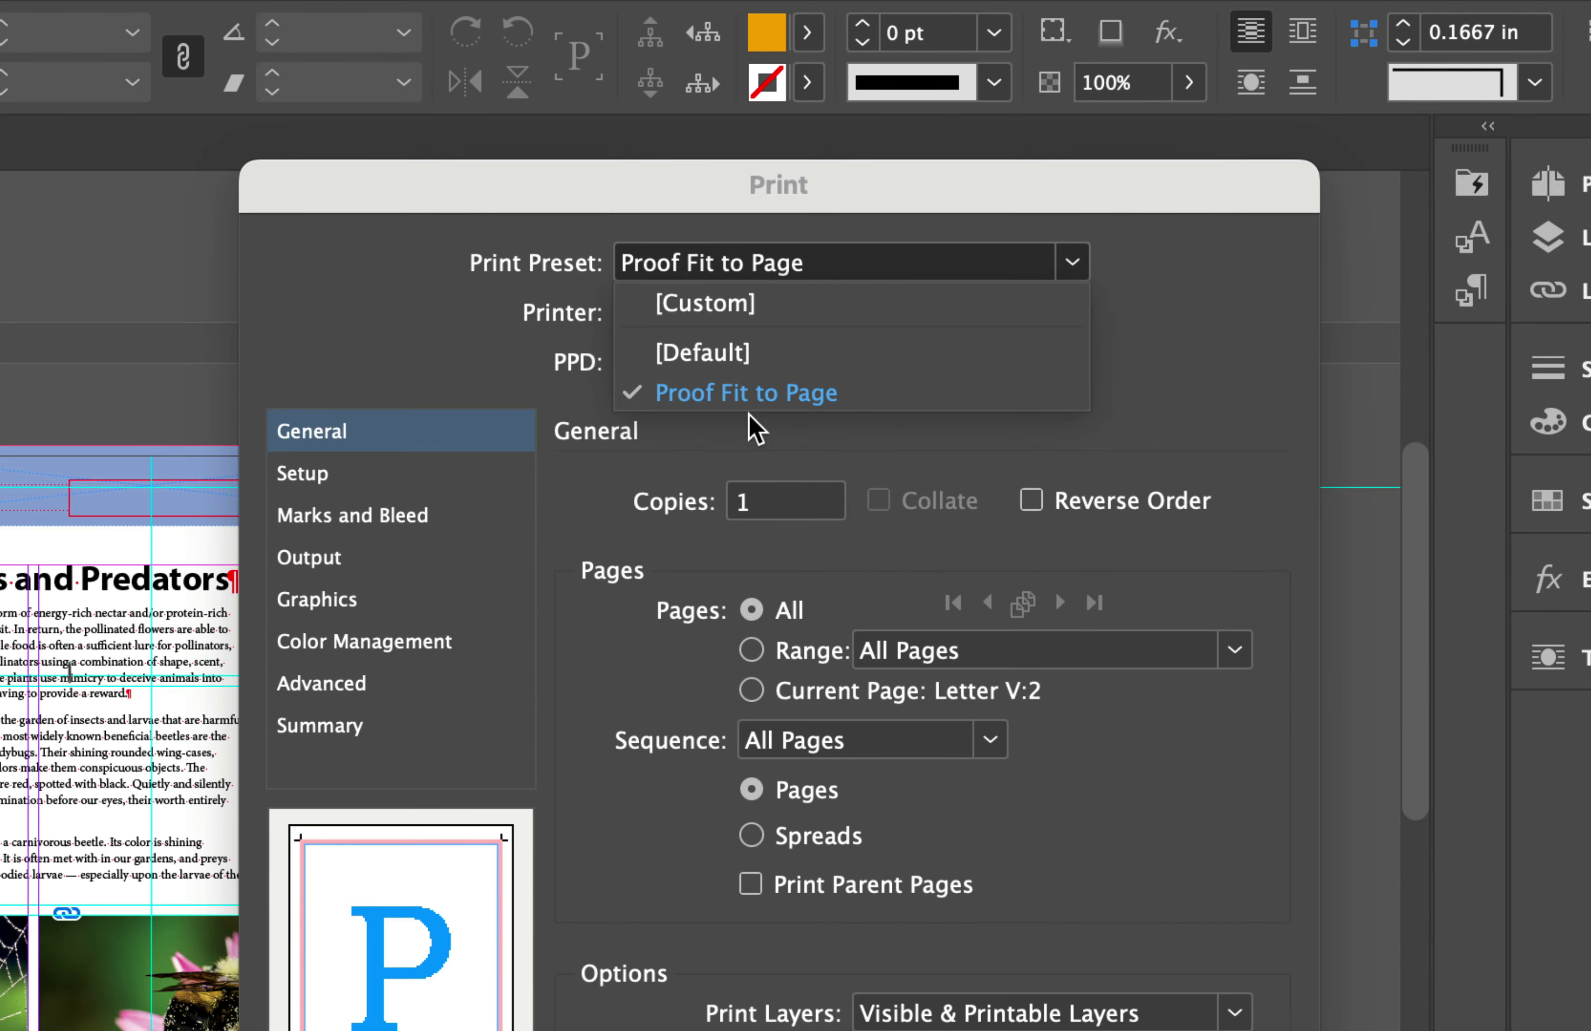
click(446, 320)
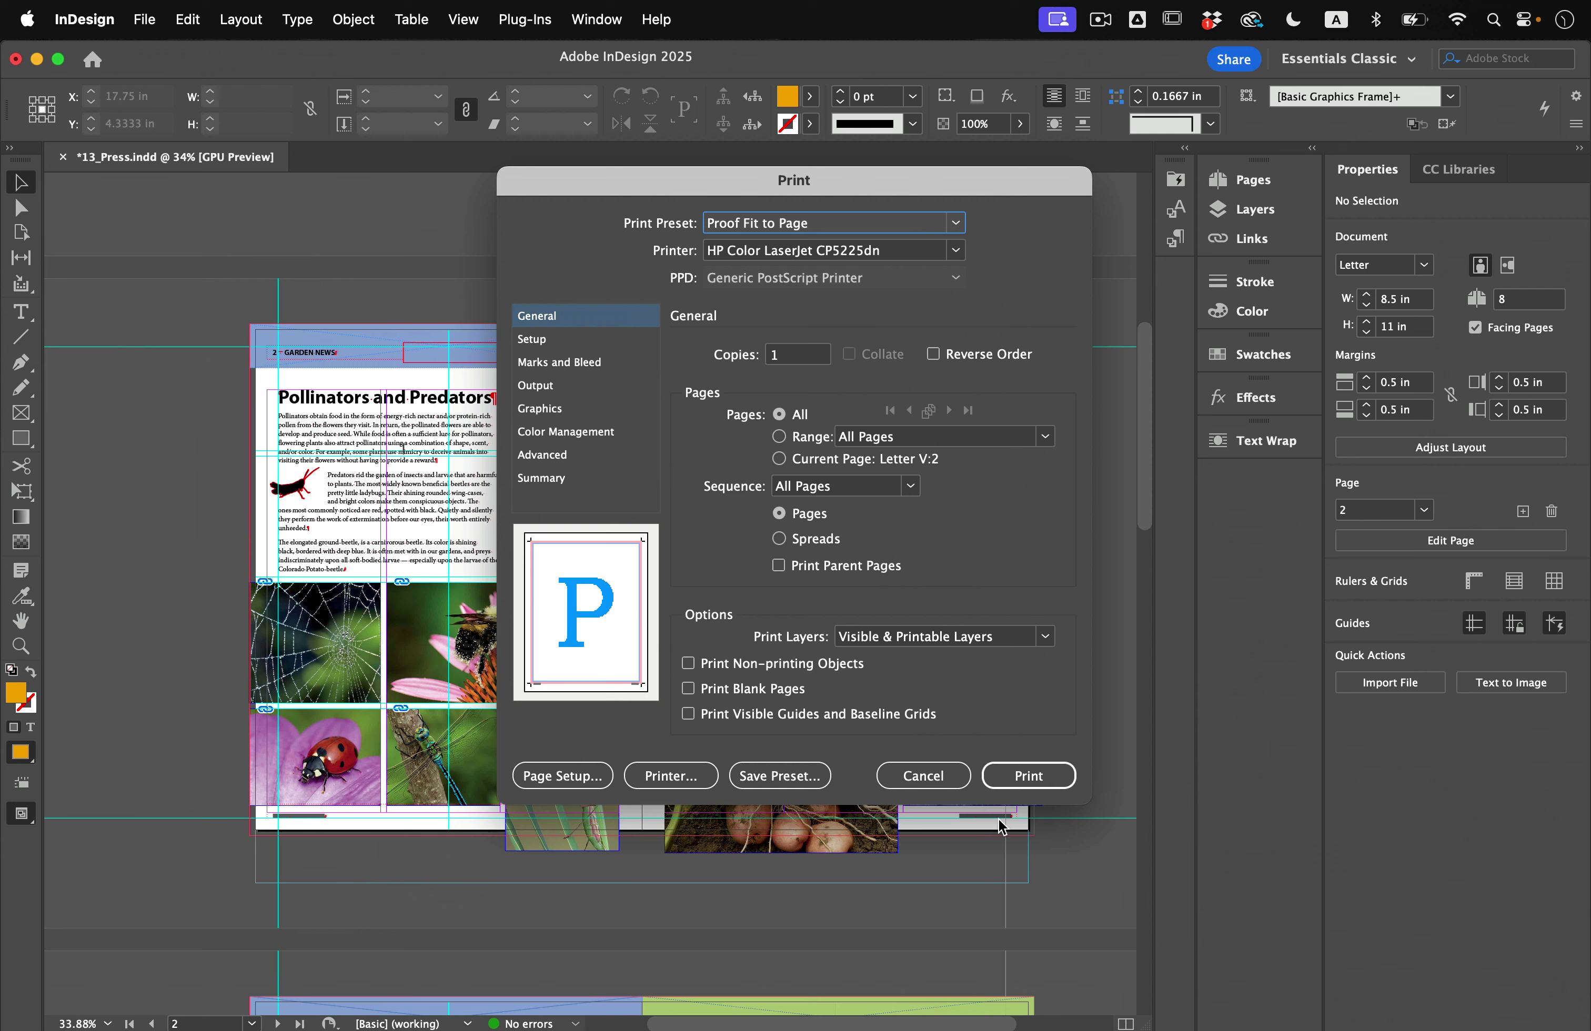
click(923, 776)
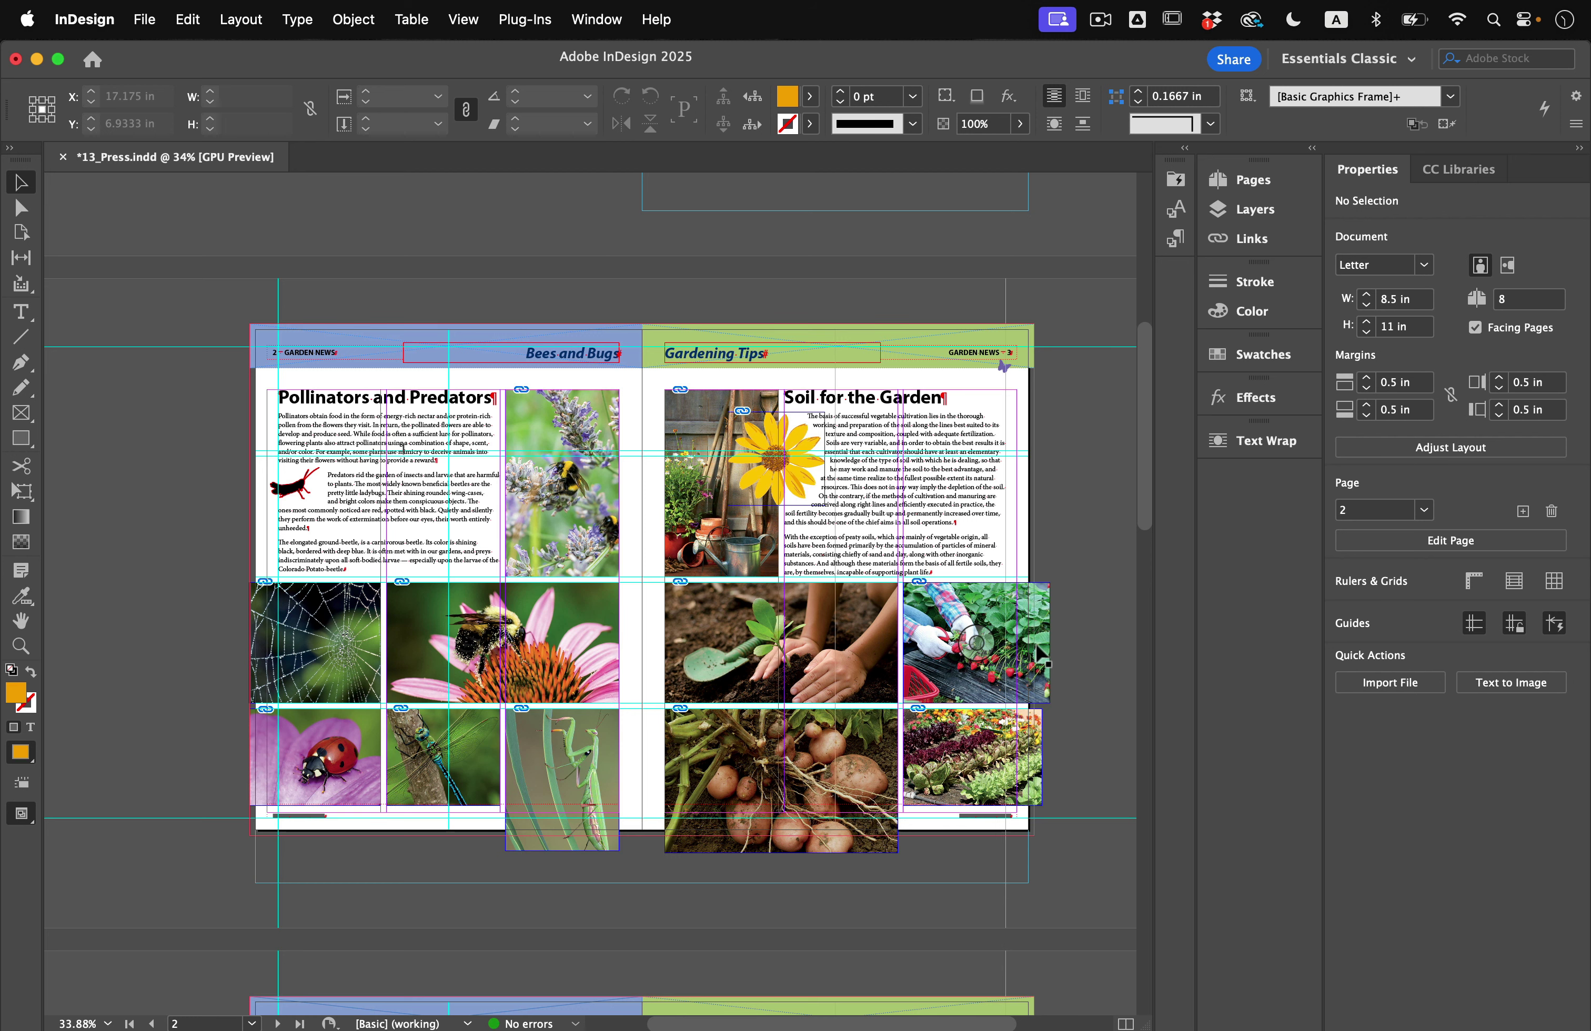
- Look over the cover and the page 2–3 spread, then open the newsletter's file commands
scroll(526, 329, up, 2)
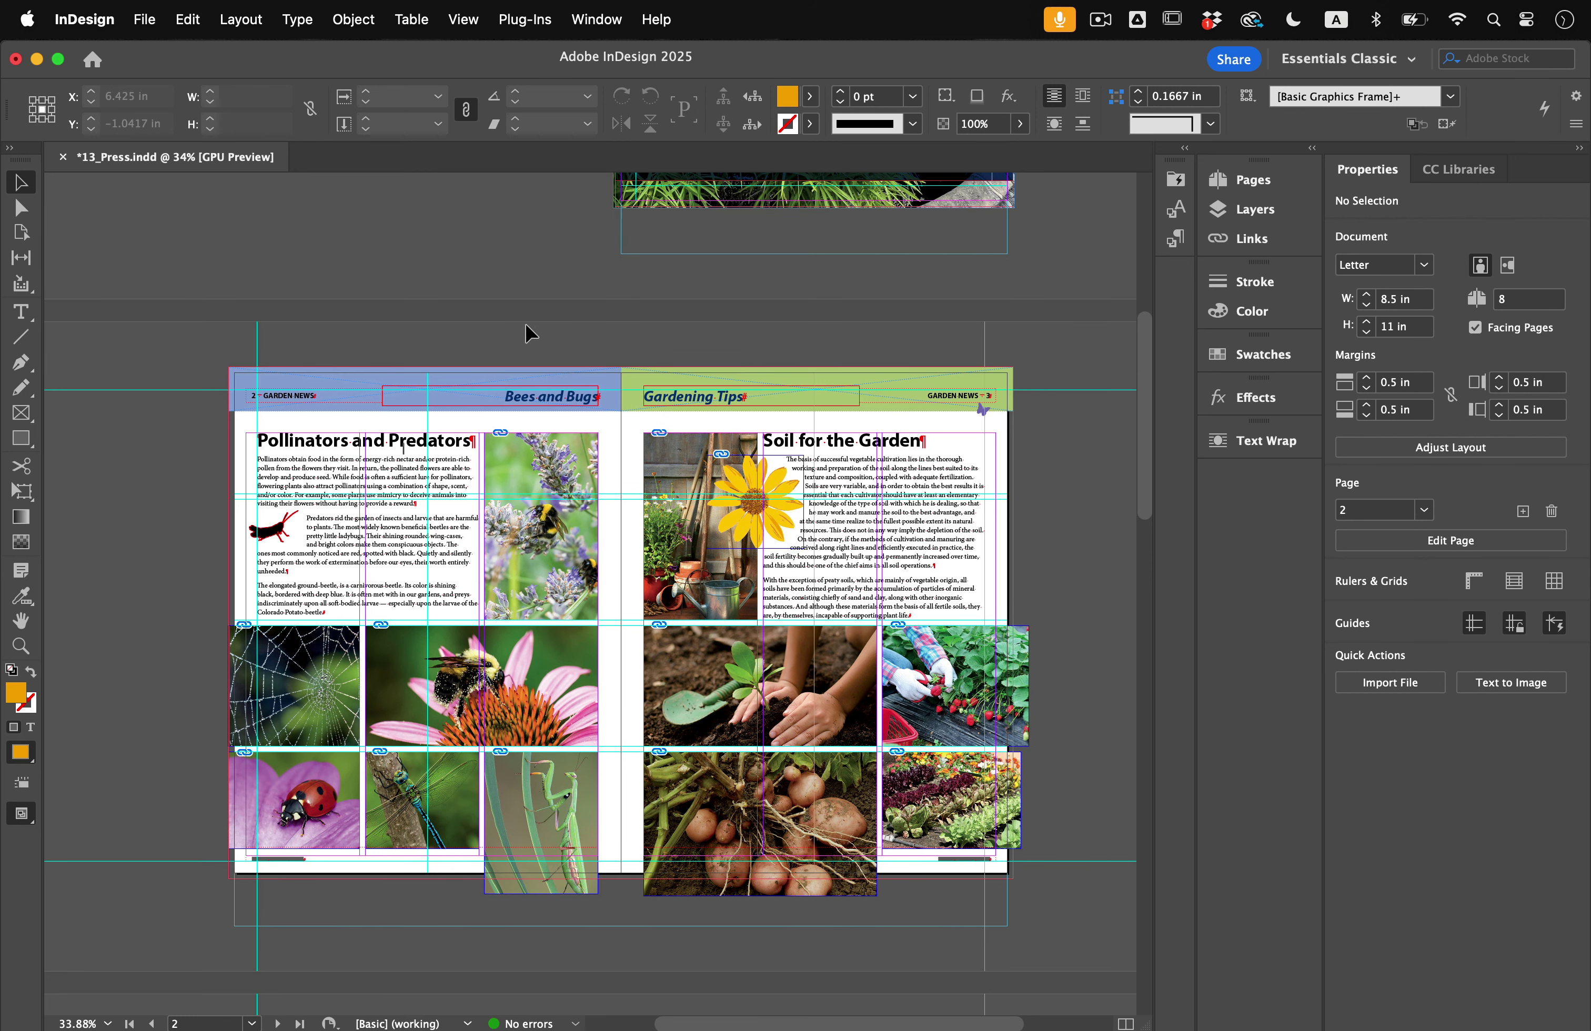
scroll(529, 342, up, 10)
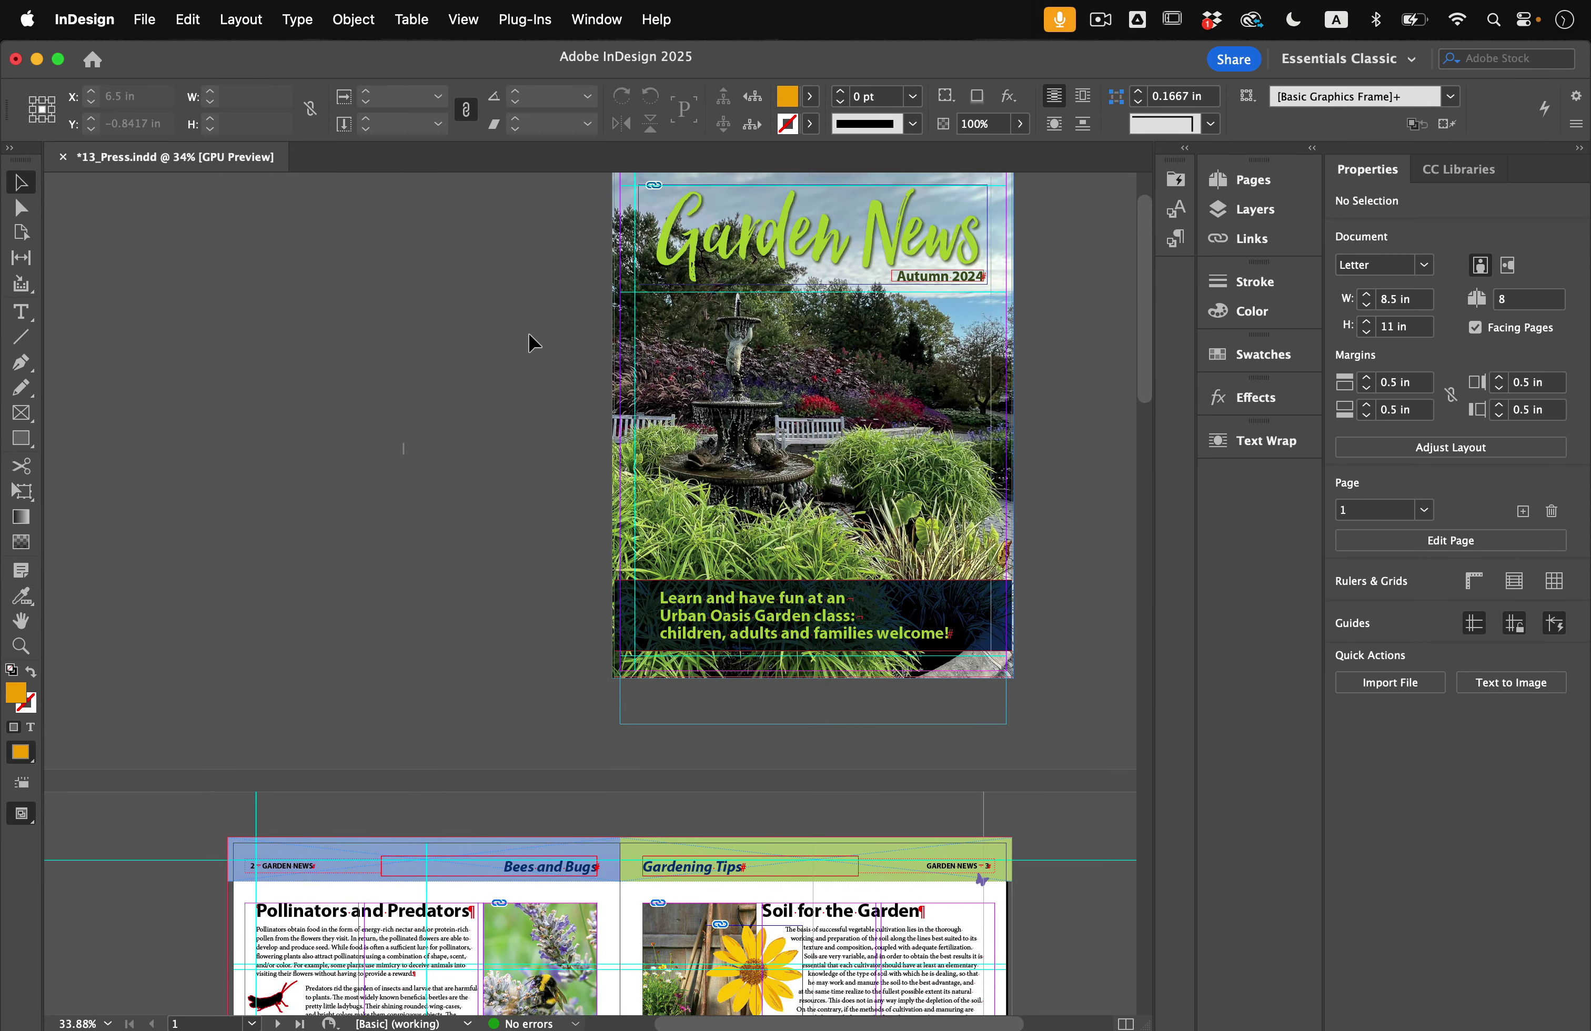
scroll(528, 341, down, 9)
scroll(529, 342, down, 1)
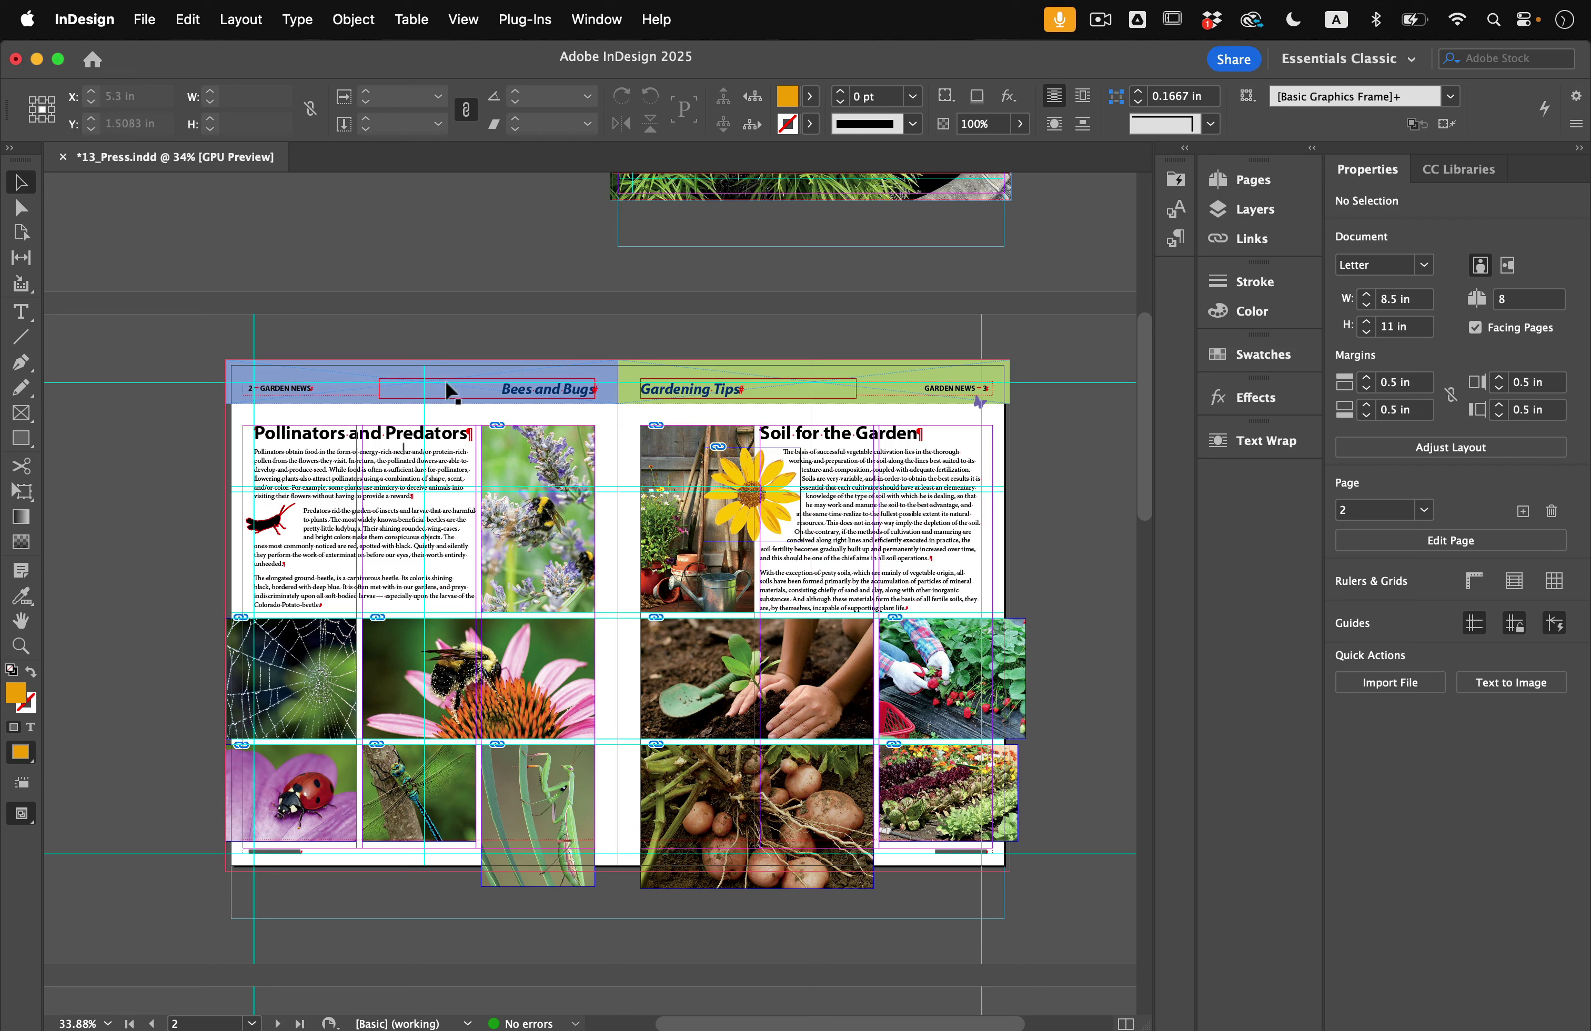
click(144, 20)
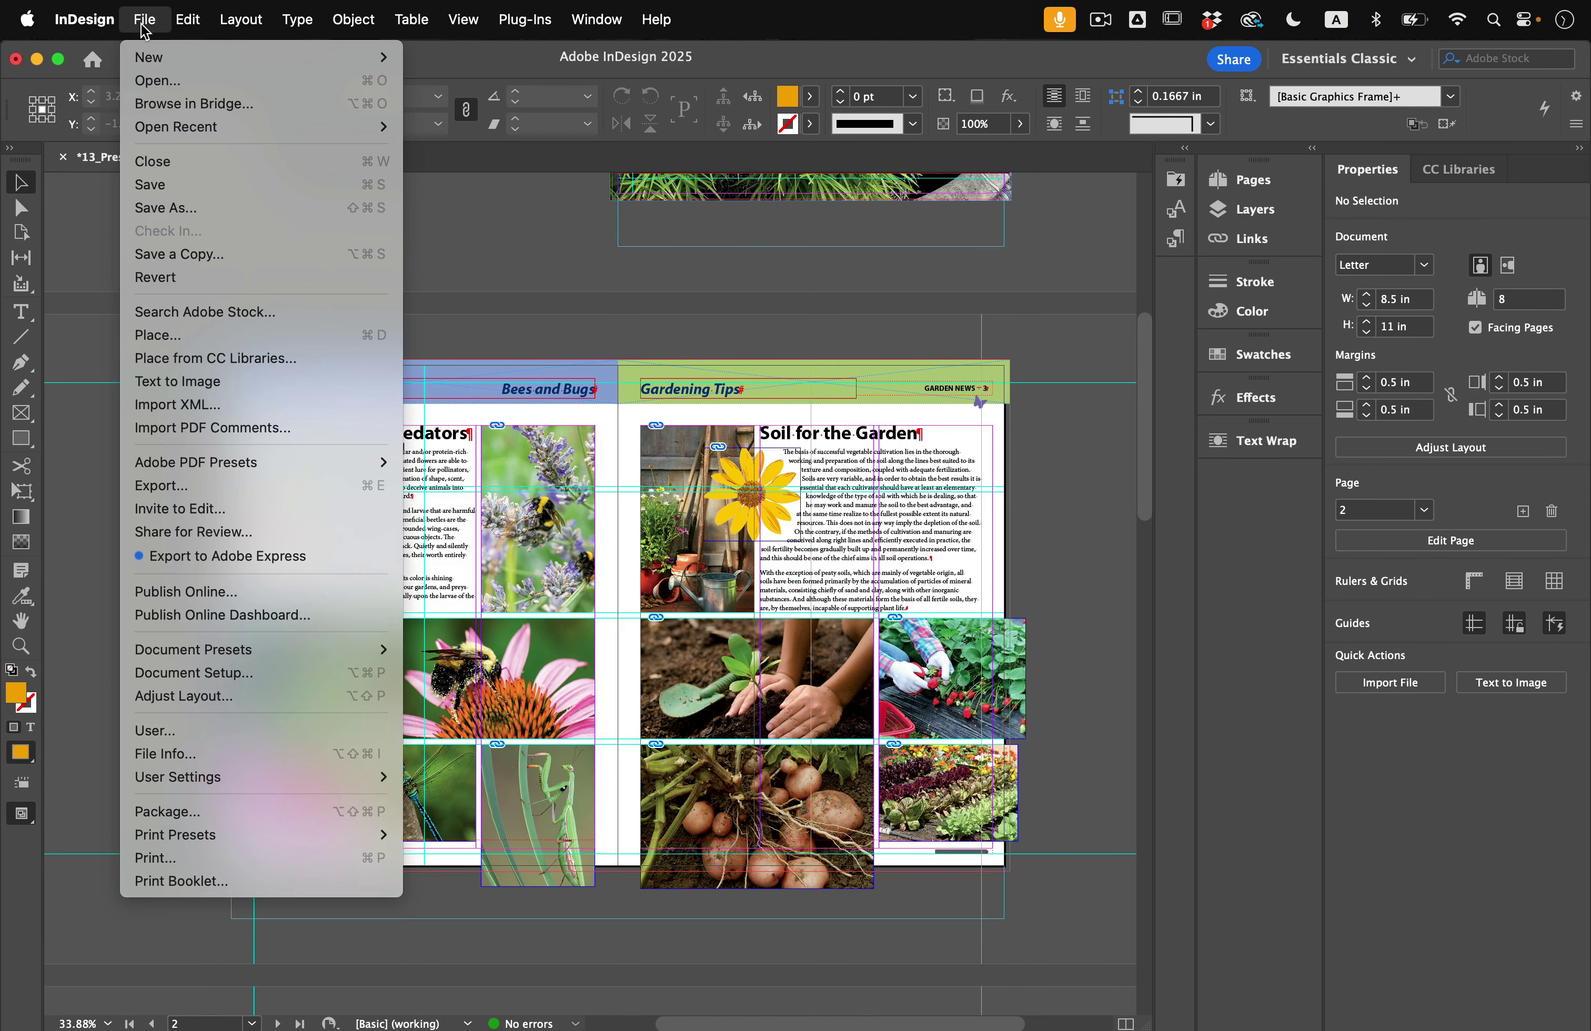